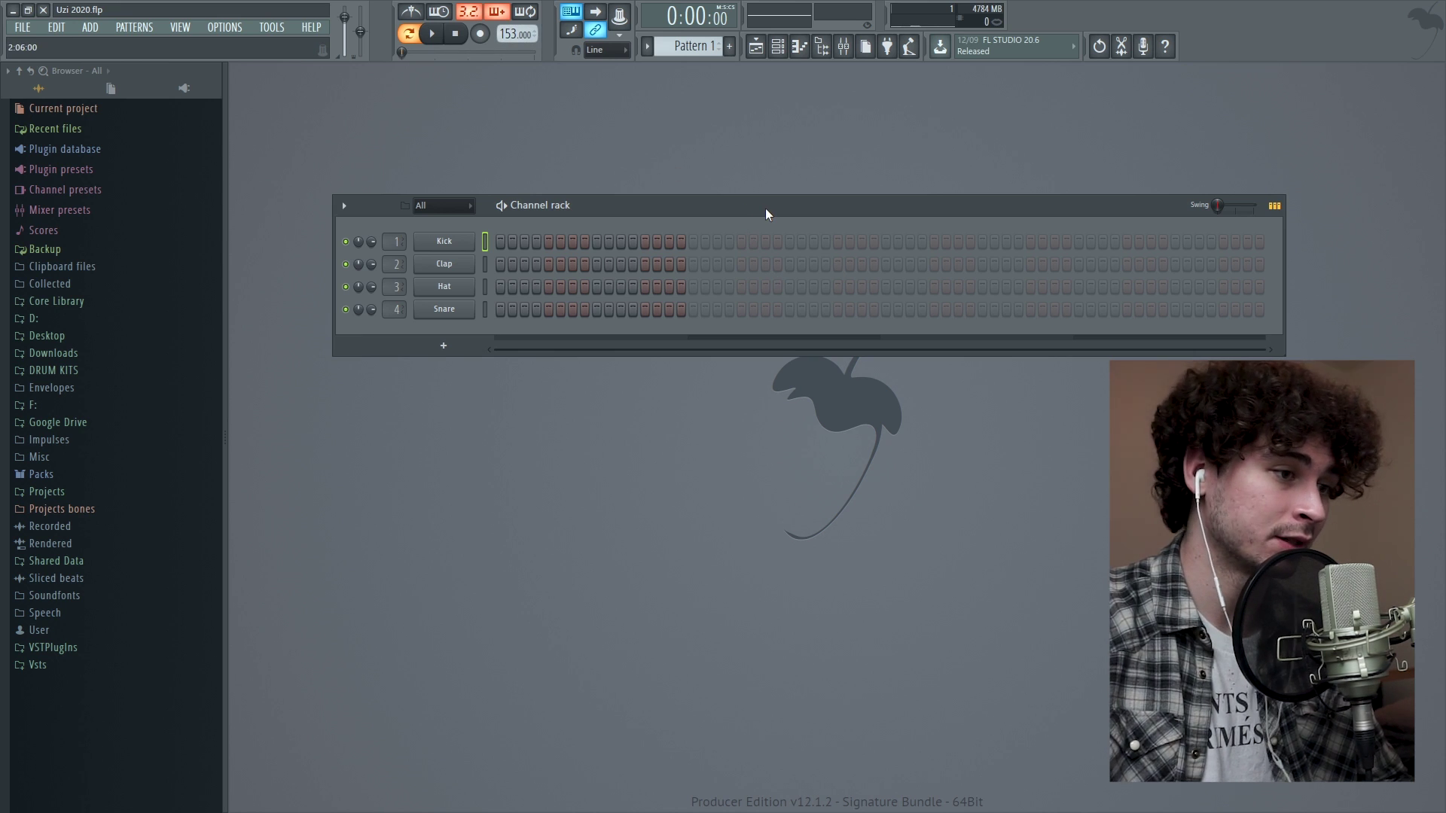
# Nudge the channel rack into place so the Kick on channel 1 can be replaced with Serum_x64
pyautogui.moveTo(820, 210); pyautogui.dragTo(834, 190)
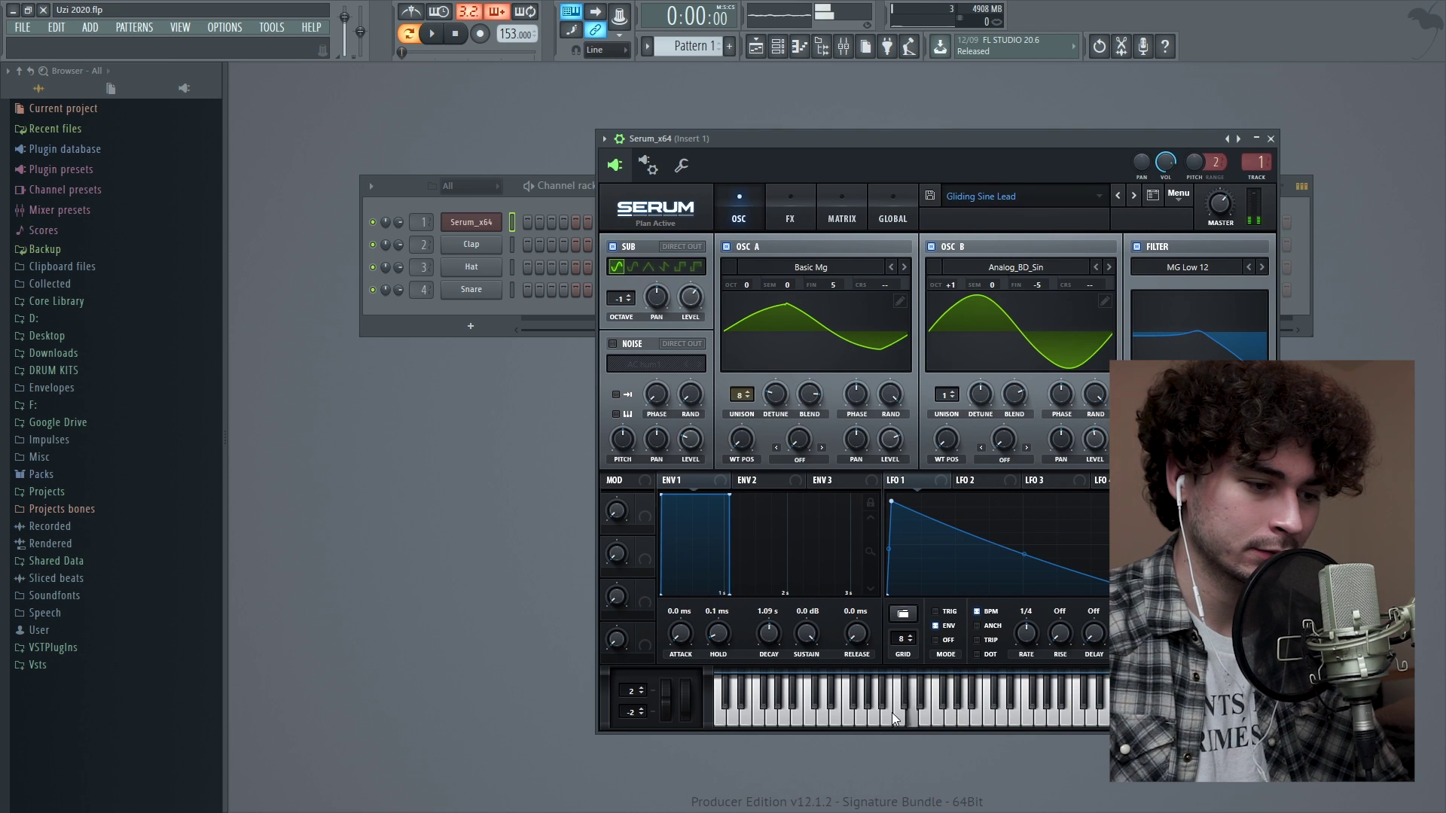
# Load Cthulhu_x64 on channel 2 with ARP unticked, then open its empty piano roll
pyautogui.press('F6')
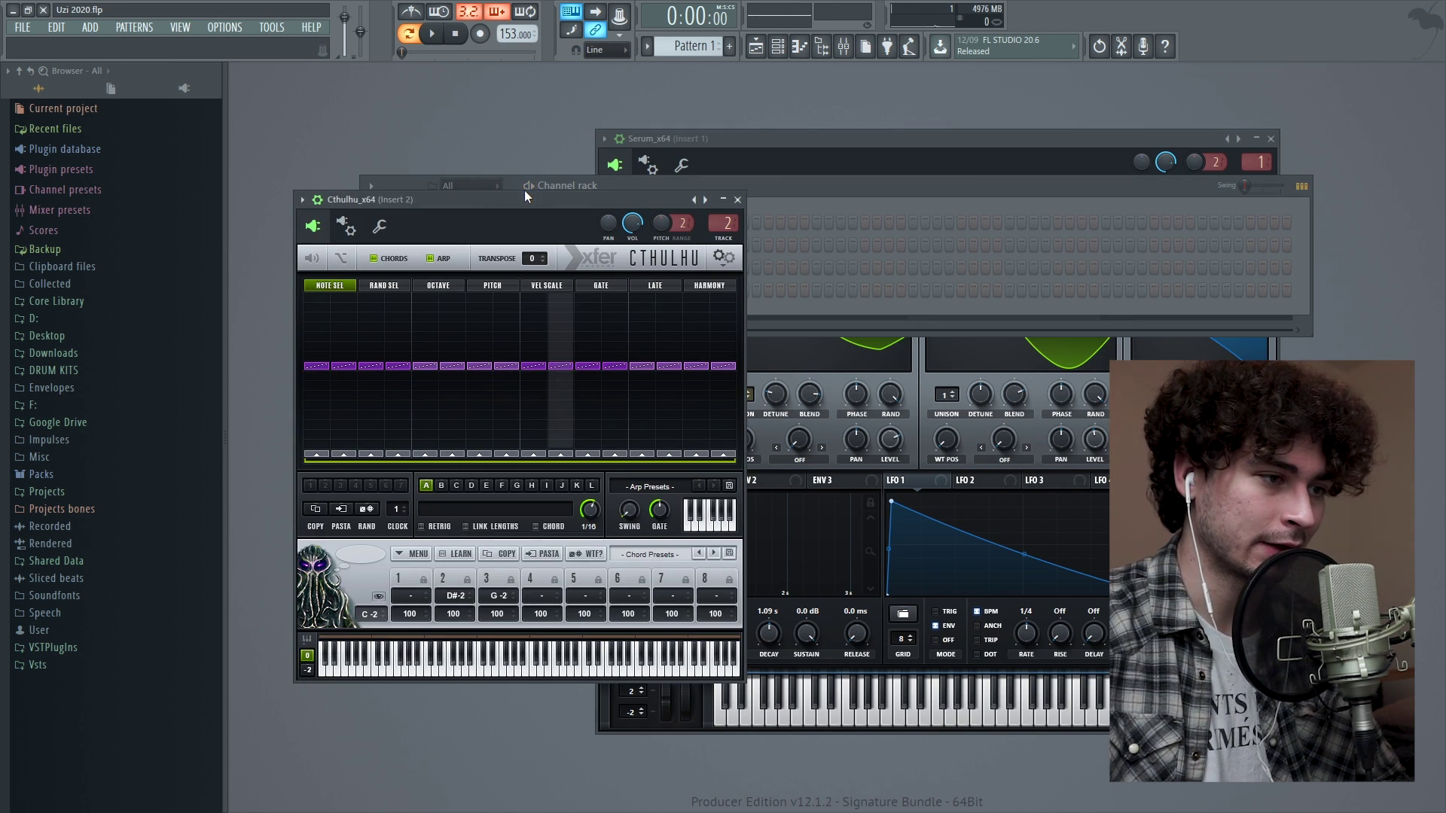
pyautogui.moveTo(525, 203); pyautogui.dragTo(944, 109)
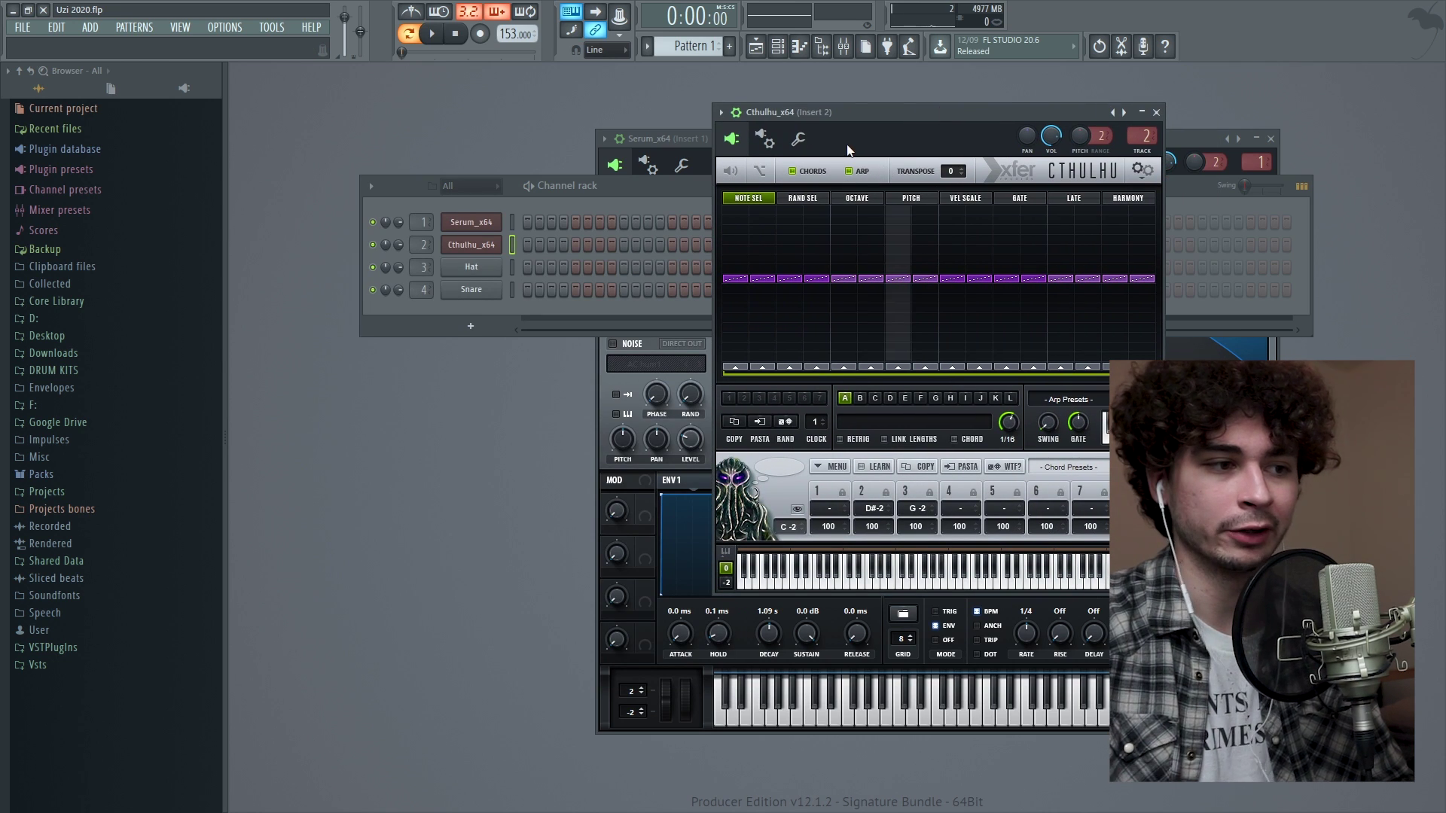
pyautogui.click(854, 174)
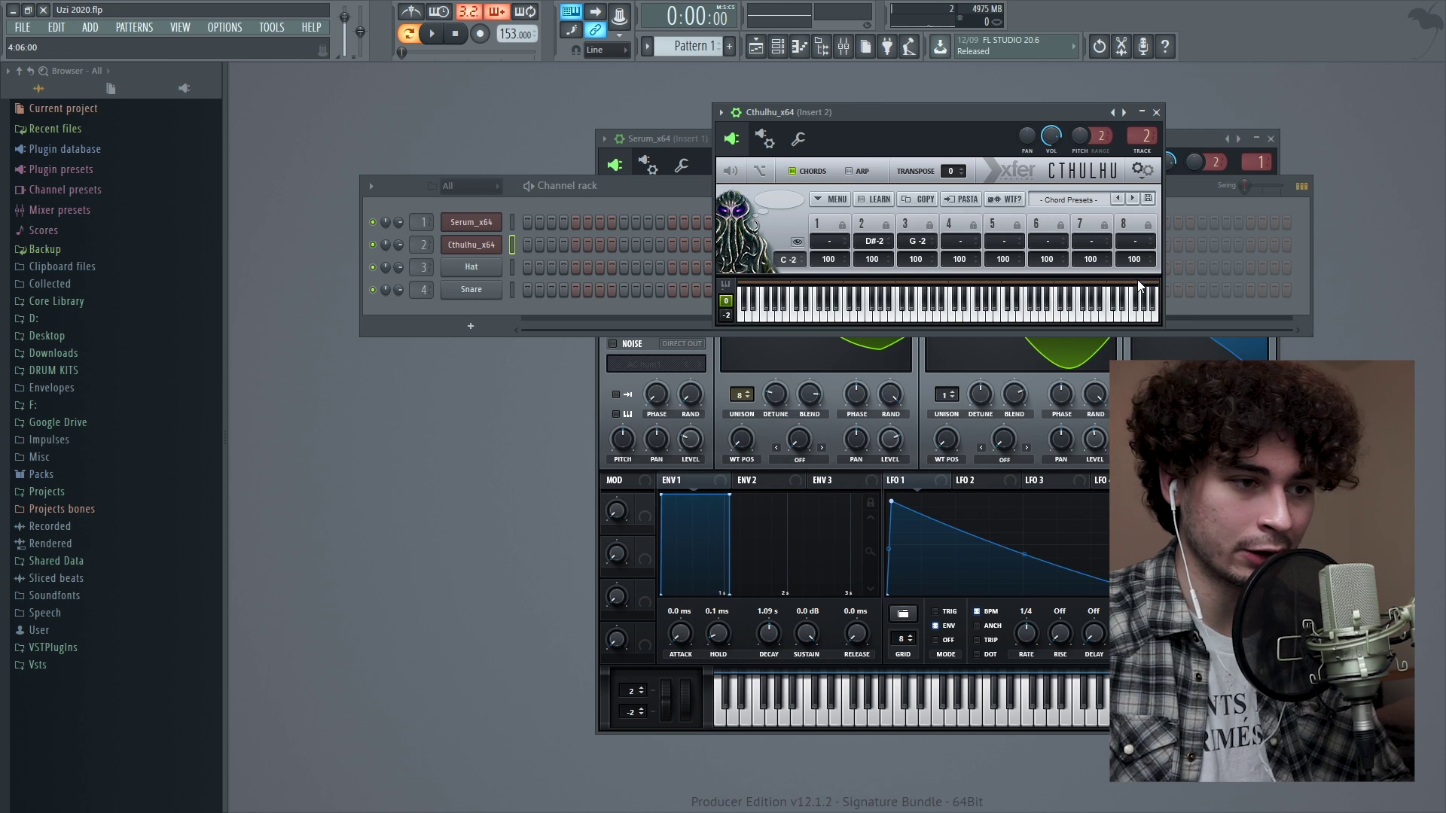
pyautogui.press('F7')
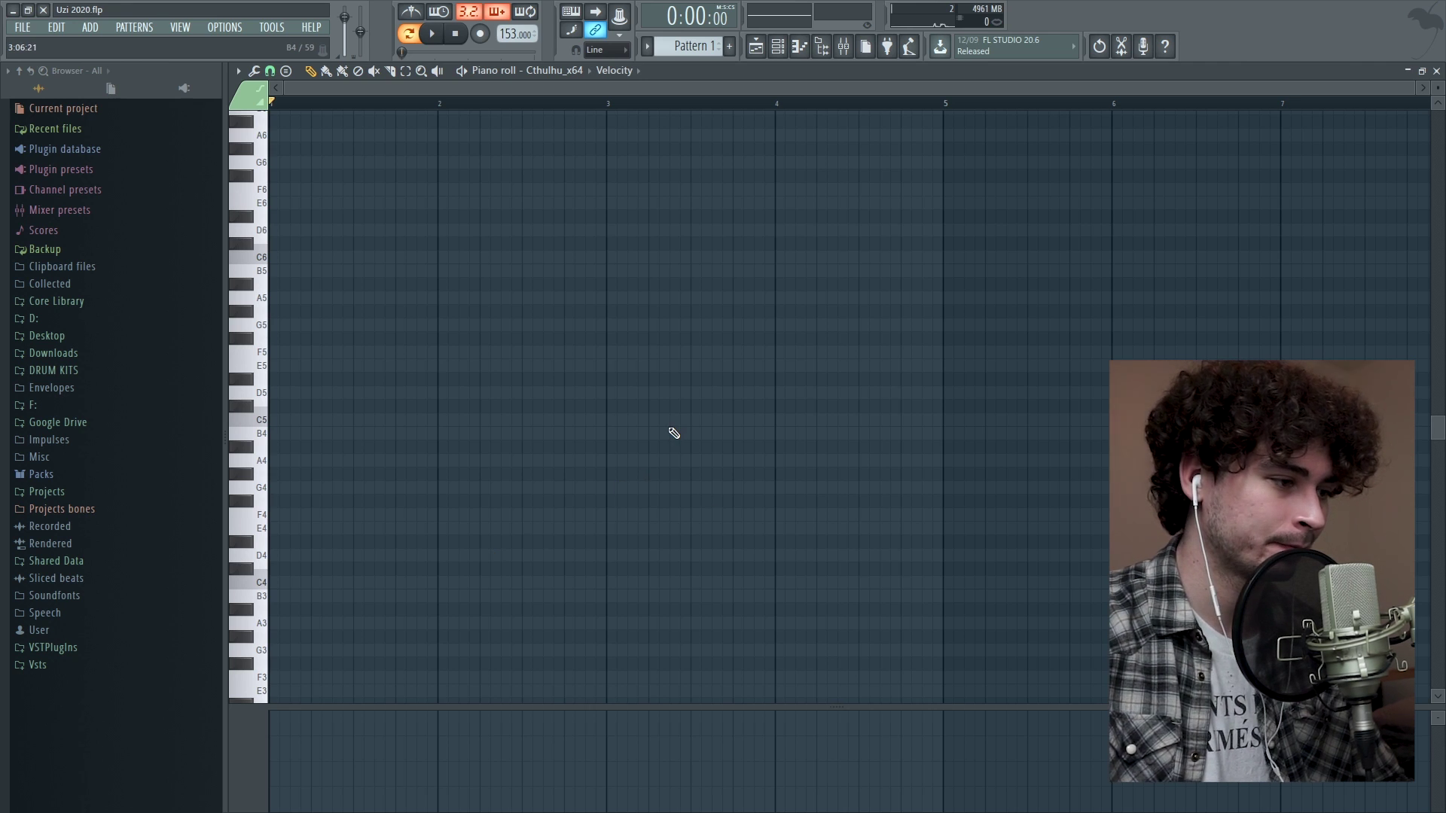
# Draw an A#4 note stretched to about two bars, then a B4 note starting at bar 3
pyautogui.click(265, 416)
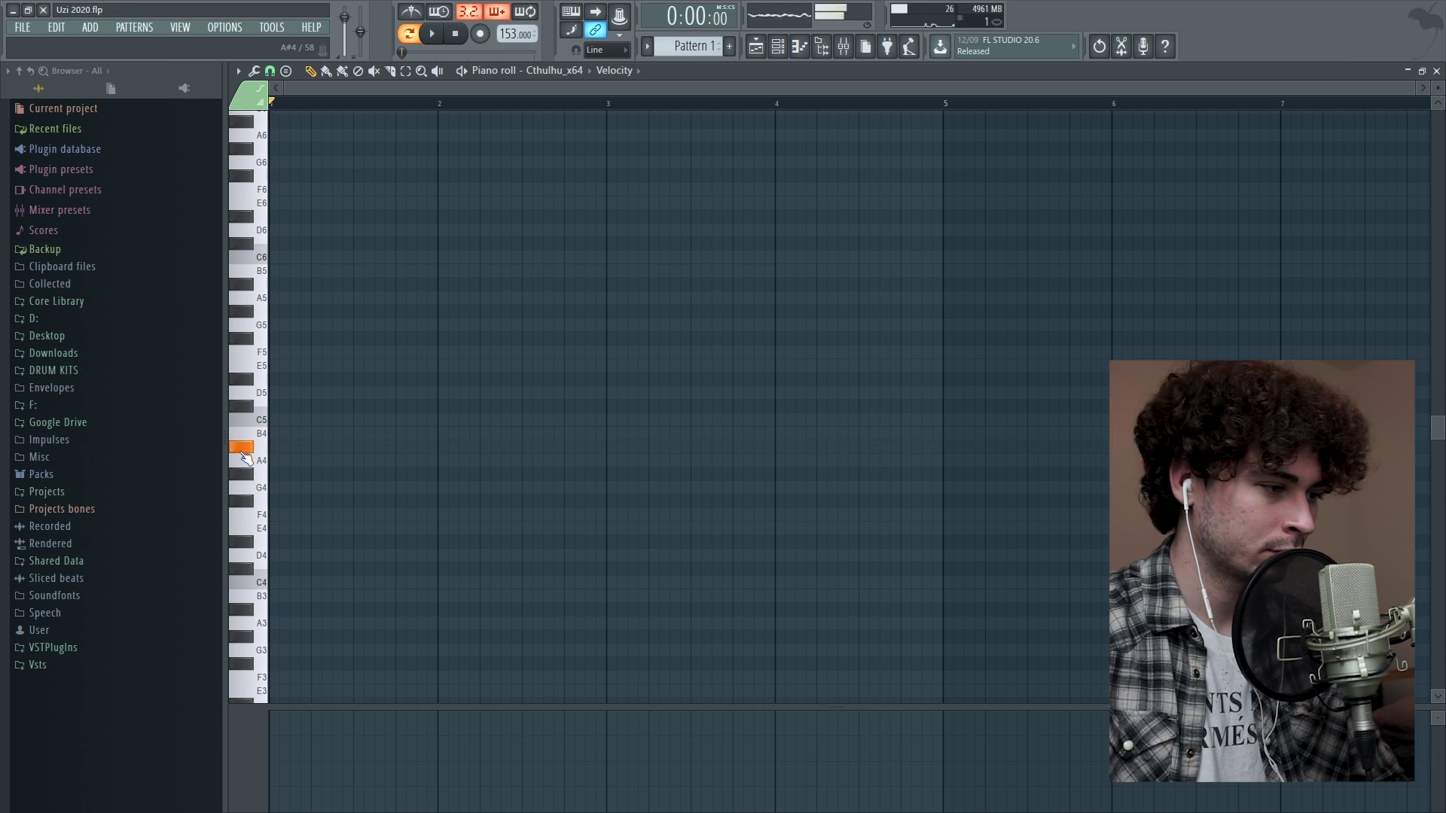
pyautogui.press('space')
pyautogui.moveTo(289, 446); pyautogui.dragTo(606, 447)
pyautogui.click(614, 434)
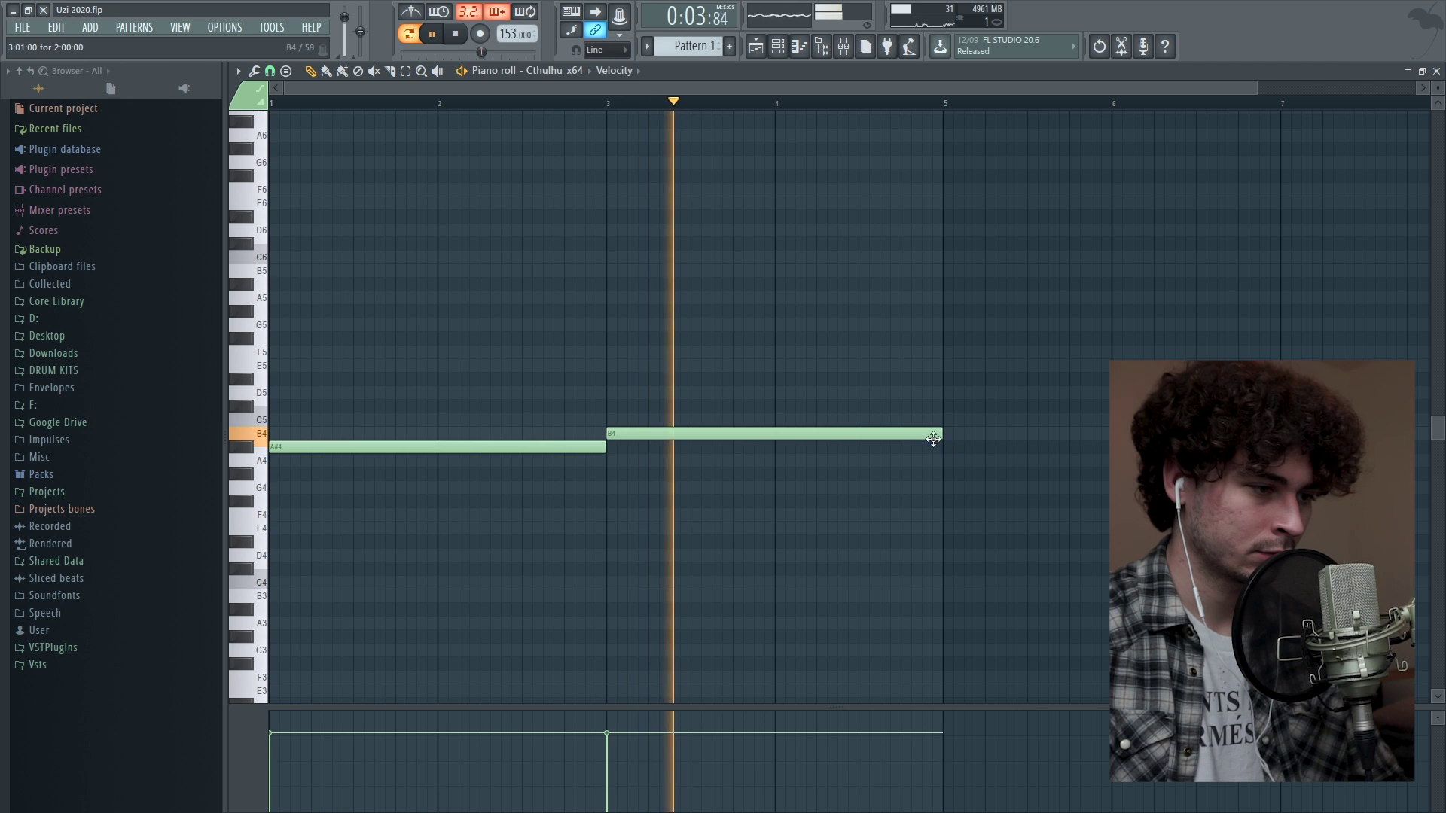
pyautogui.press('space')
# Add a G4 note after bar 3, shorten B4 to about bar 3.4, and trim G4's end
pyautogui.click(651, 488)
pyautogui.hotkey('ctrl', 'l')
pyautogui.moveTo(651, 487); pyautogui.dragTo(681, 472)
pyautogui.press('space')
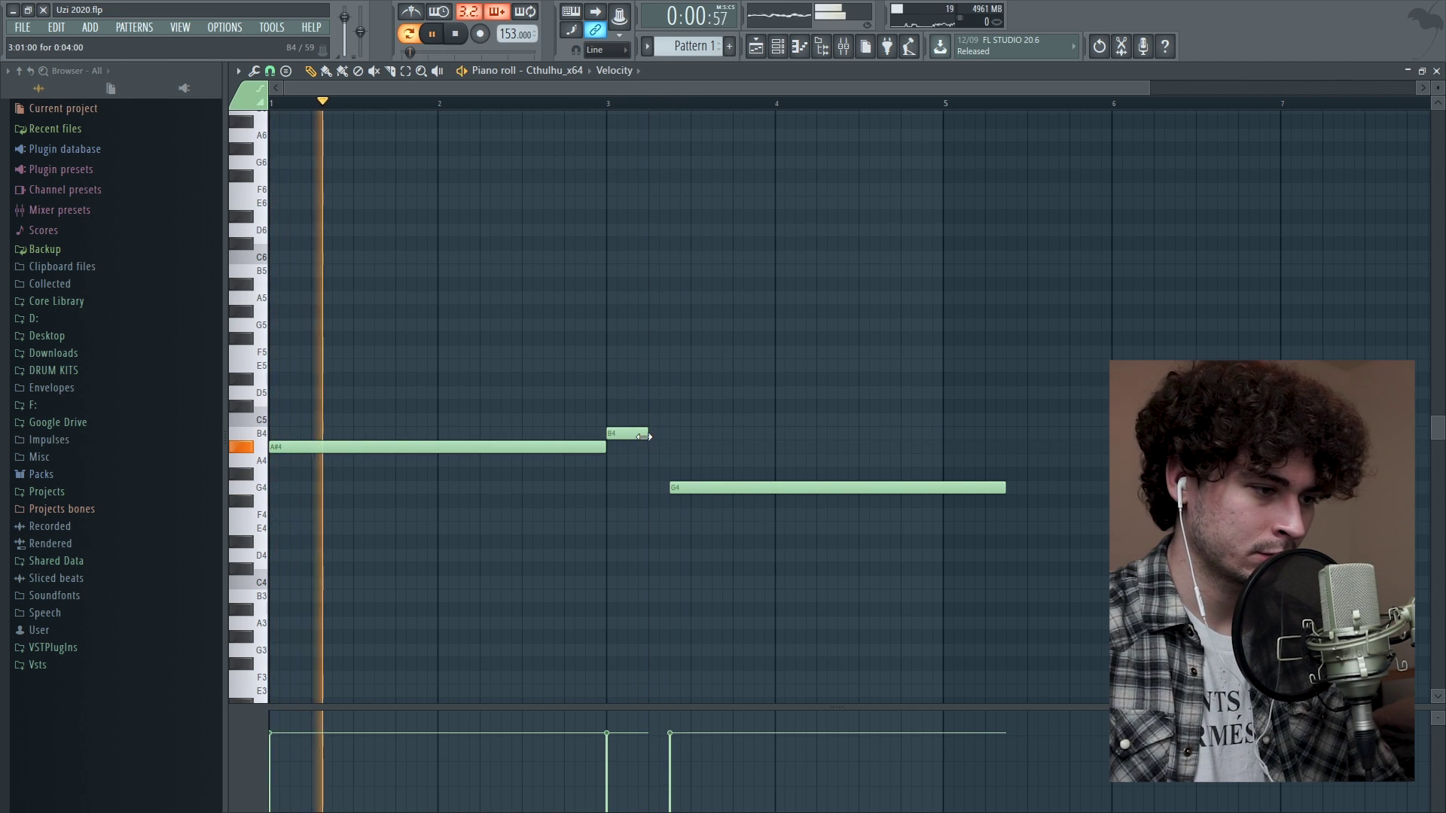
pyautogui.hotkey('ctrl', 'l')
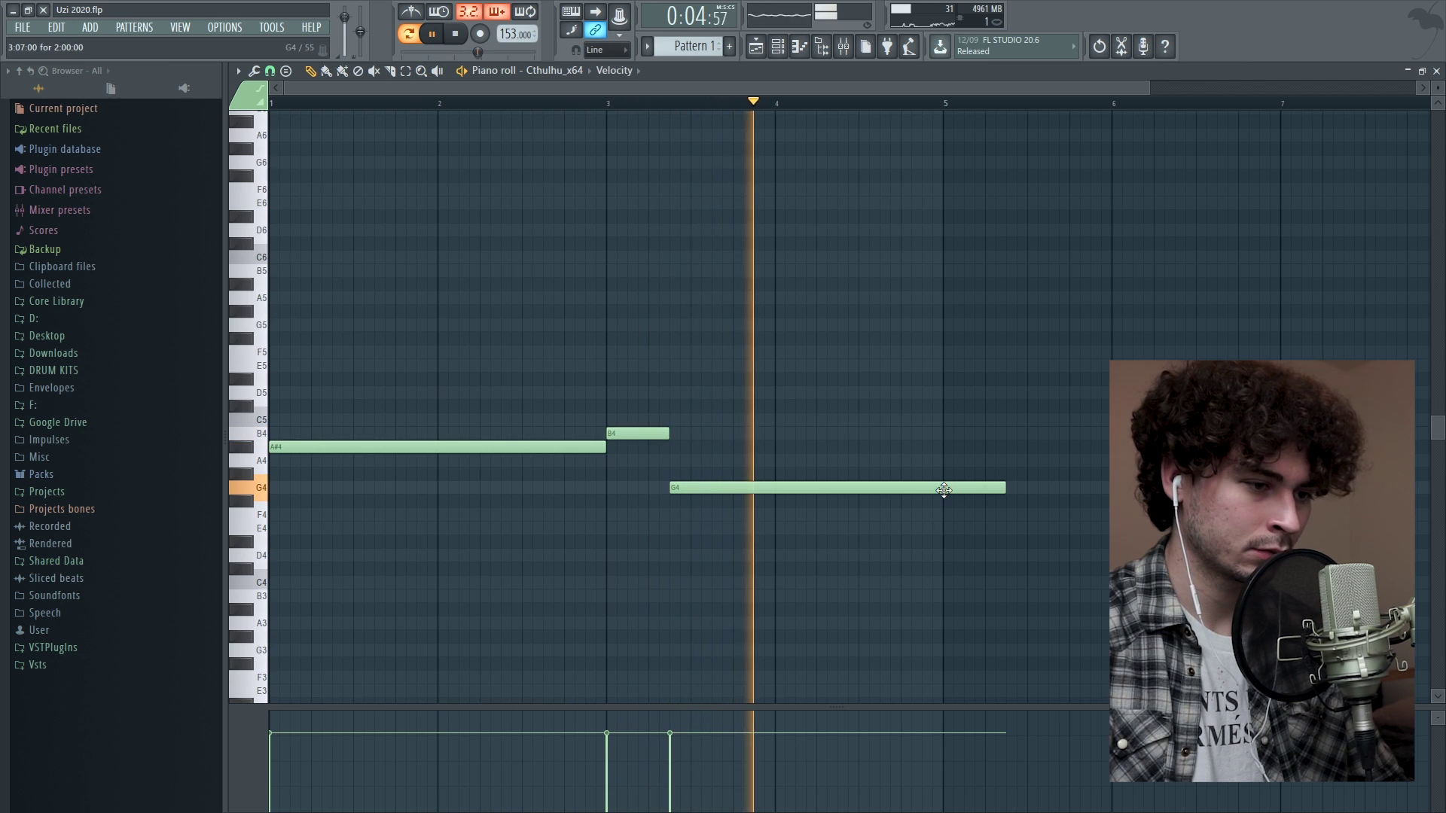
pyautogui.moveTo(1006, 488); pyautogui.dragTo(943, 532)
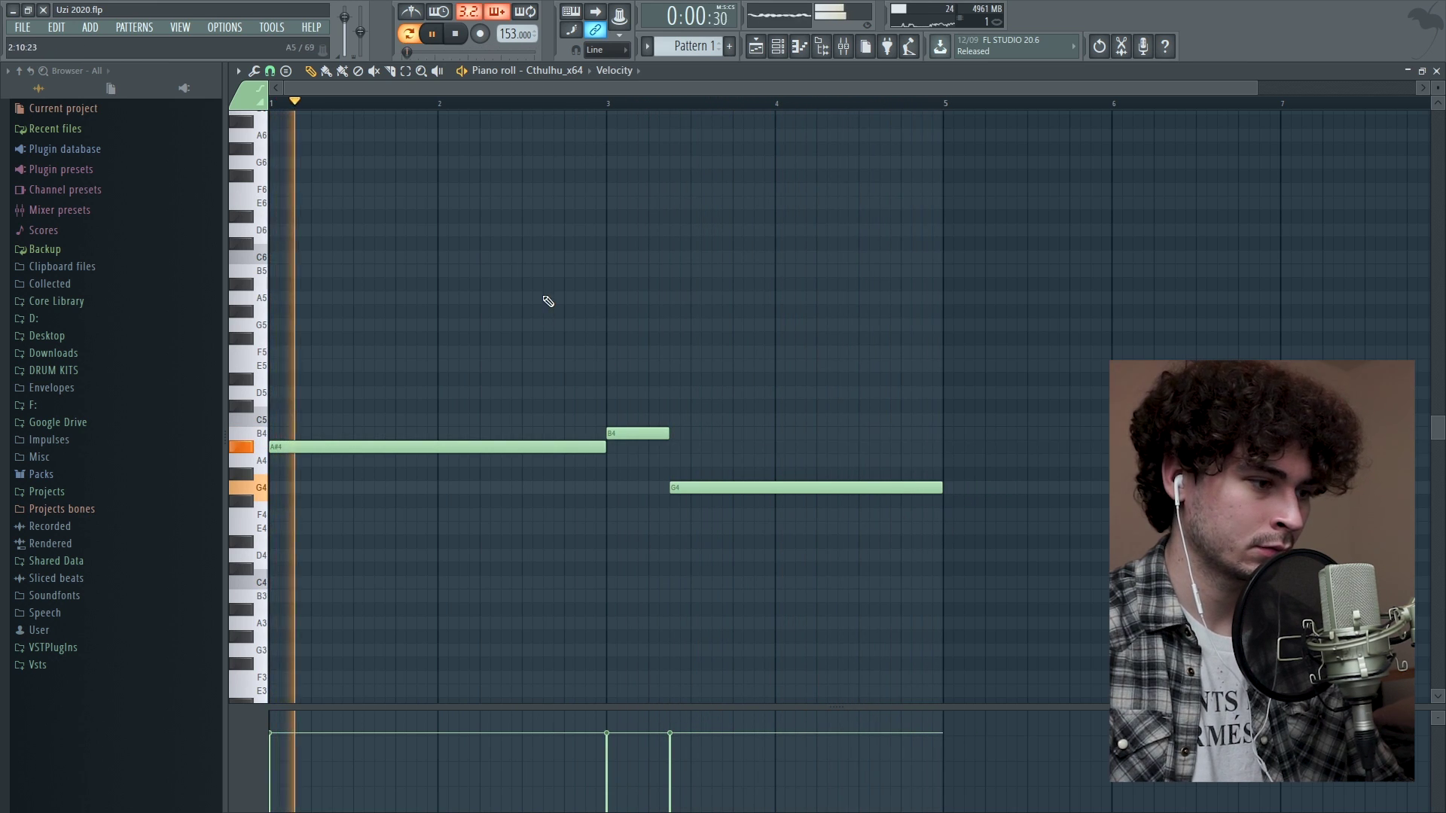
pyautogui.click(413, 14)
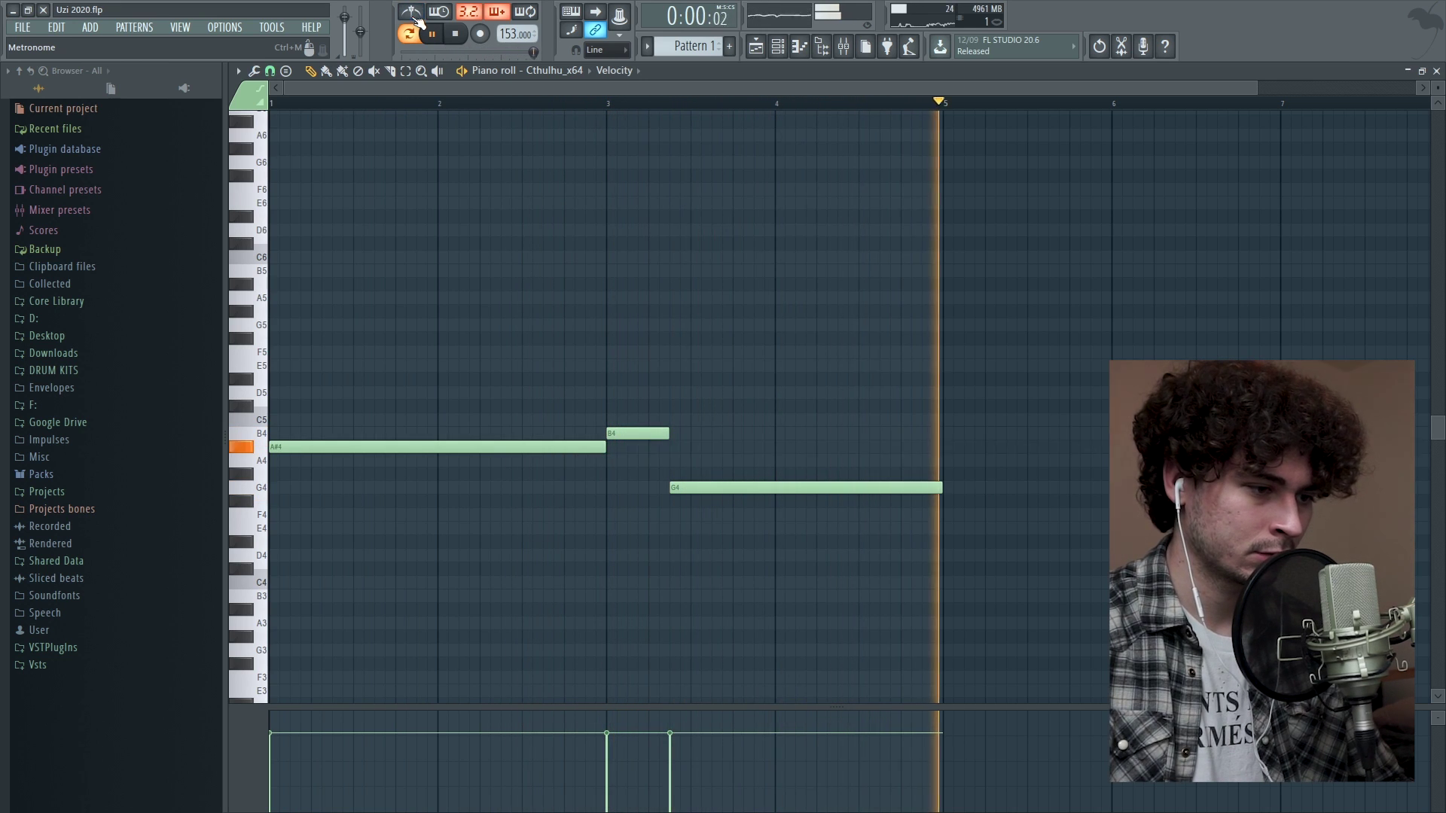
pyautogui.press('space')
# Add a G#4 note near bar 4, shorten G4, and slice off G#4 past bar 5
pyautogui.click(766, 472)
pyautogui.press('space')
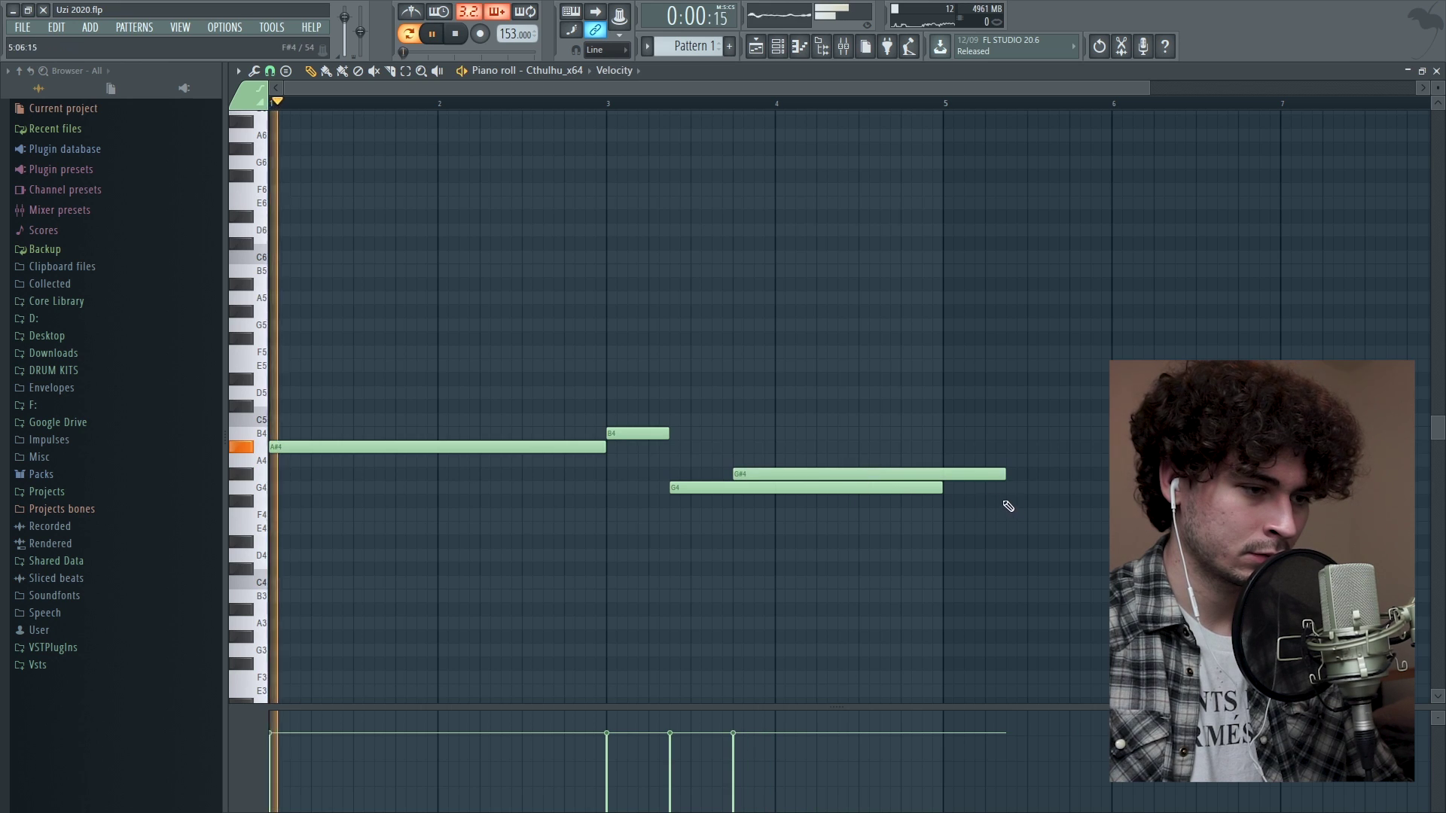
pyautogui.moveTo(941, 488); pyautogui.dragTo(735, 517)
pyautogui.press('c')
pyautogui.click(954, 451)
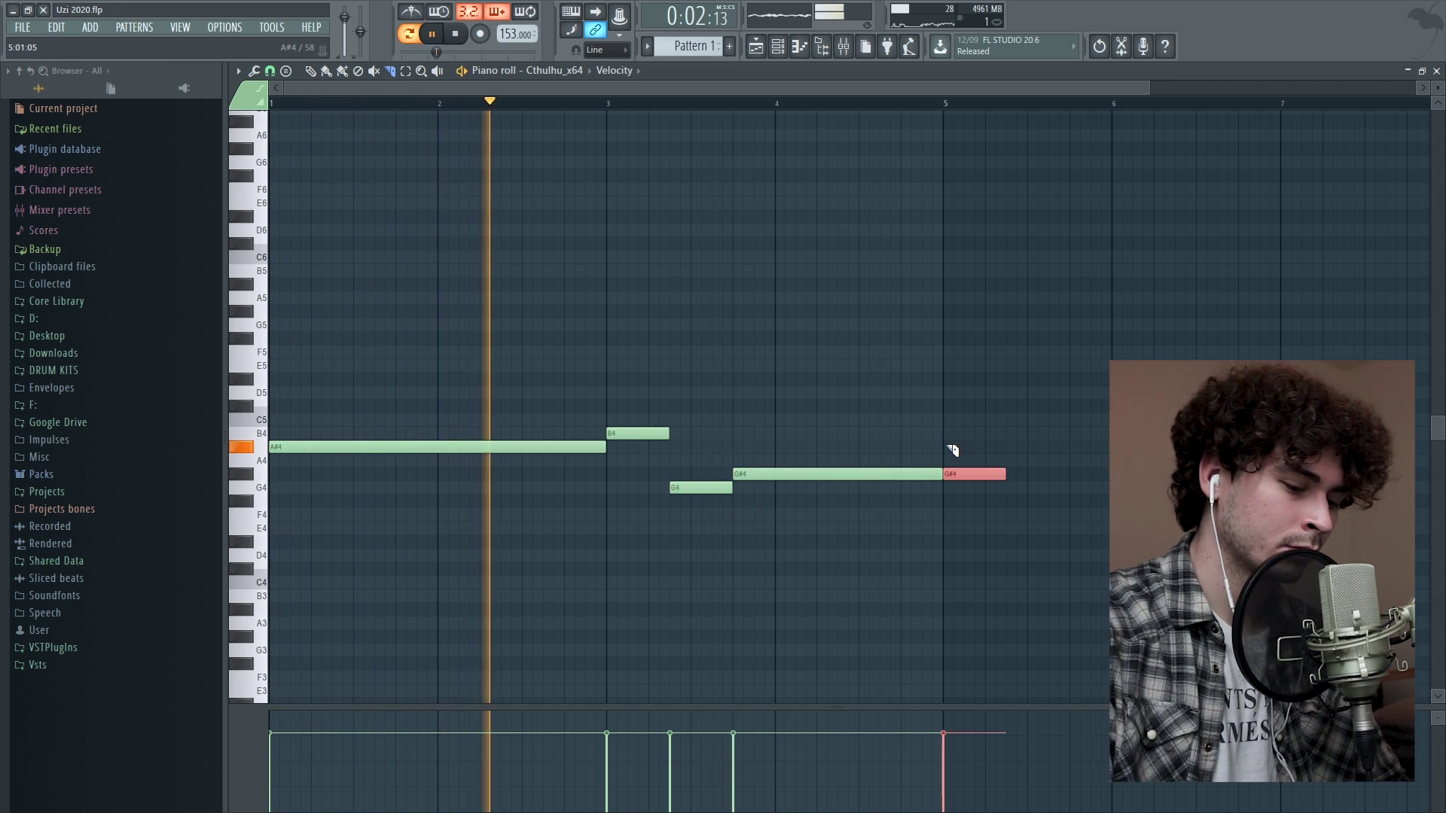
pyautogui.press('Delete')
pyautogui.press('p')
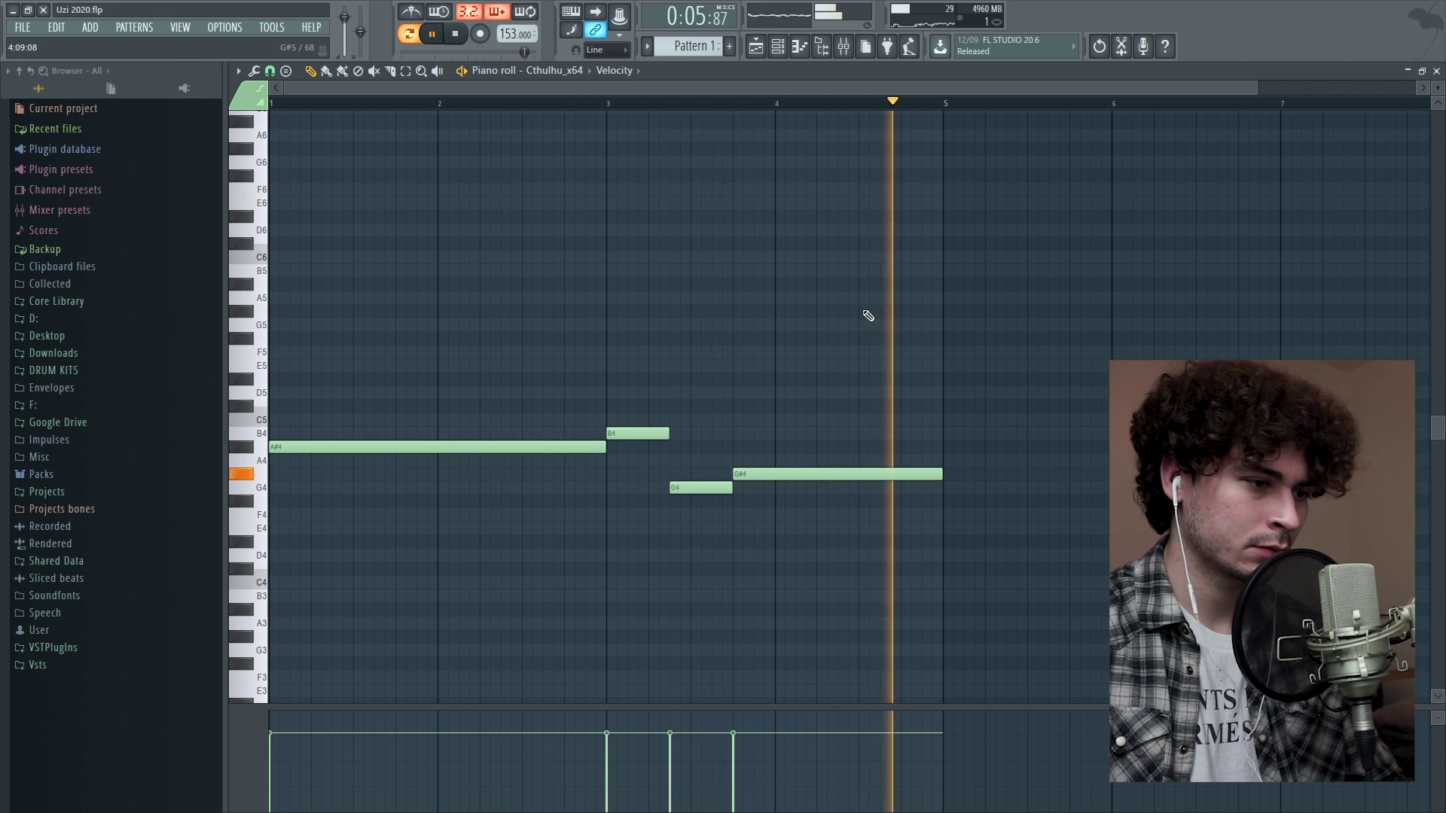
pyautogui.press('space')
pyautogui.scroll(-1, 645, 437)
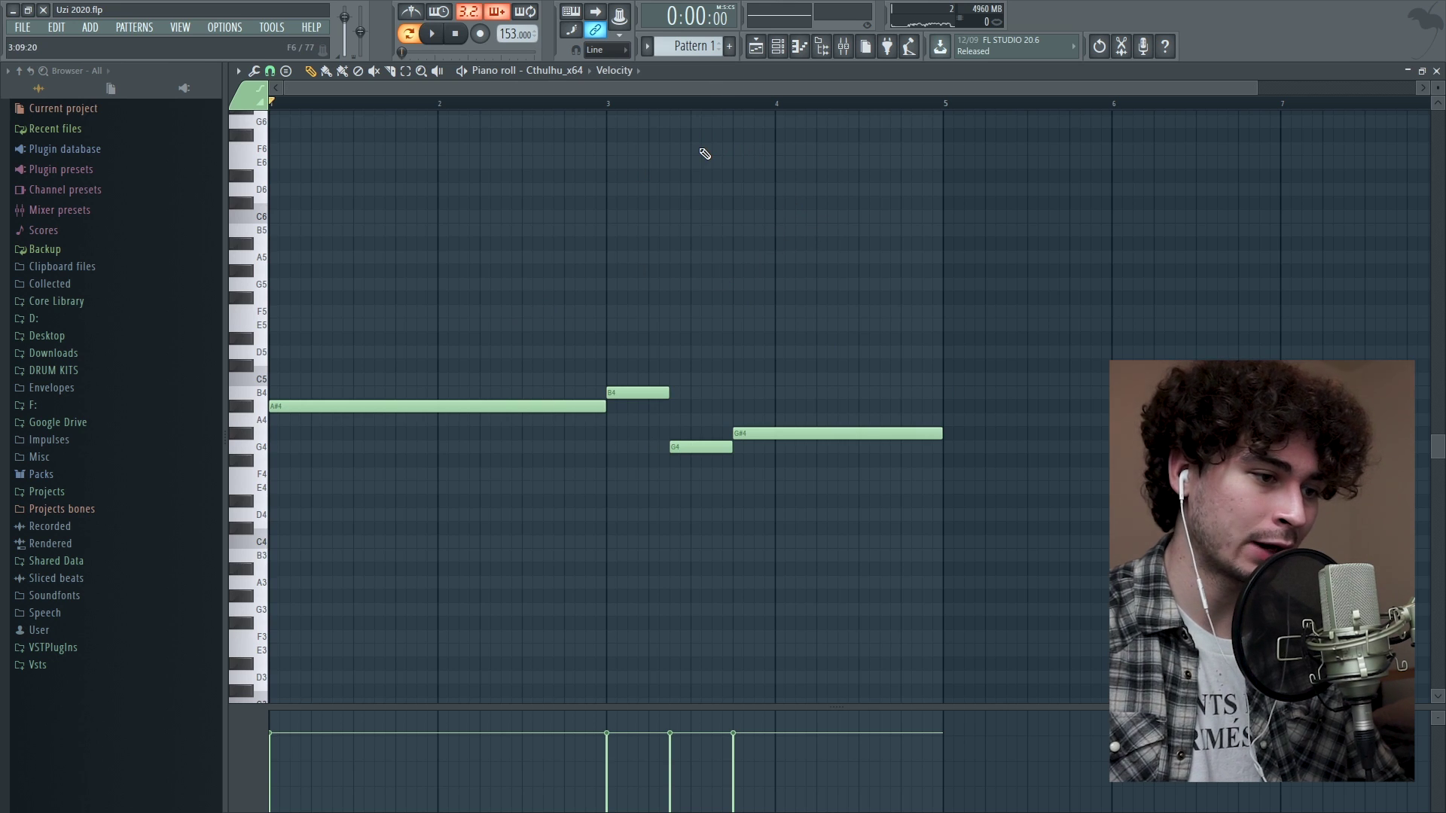
# Record the melody into Edison on mixer Insert 1 as a take of about 7.6 seconds
pyautogui.click(1437, 70)
pyautogui.doubleClick(415, 242)
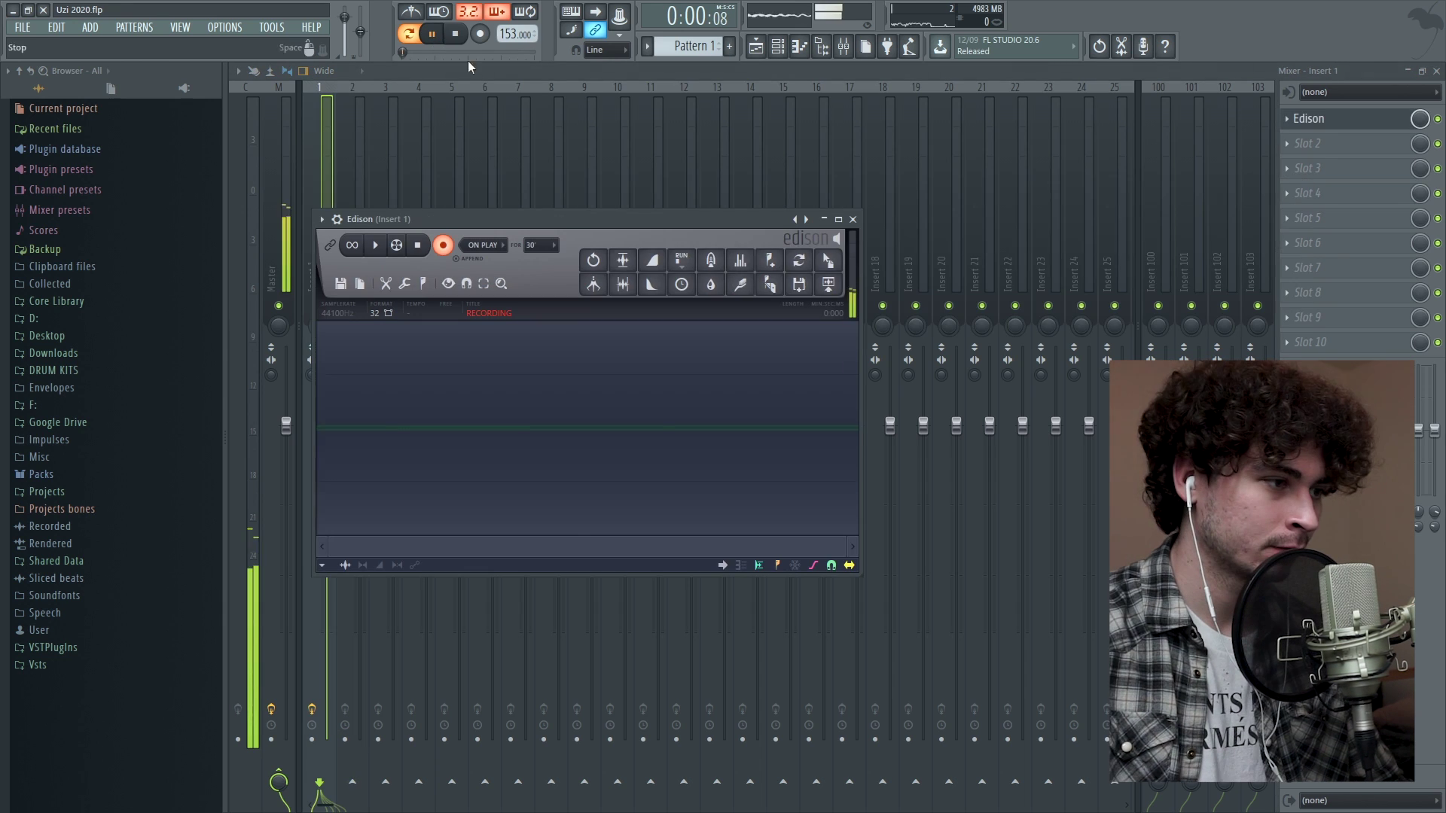
pyautogui.press('space')
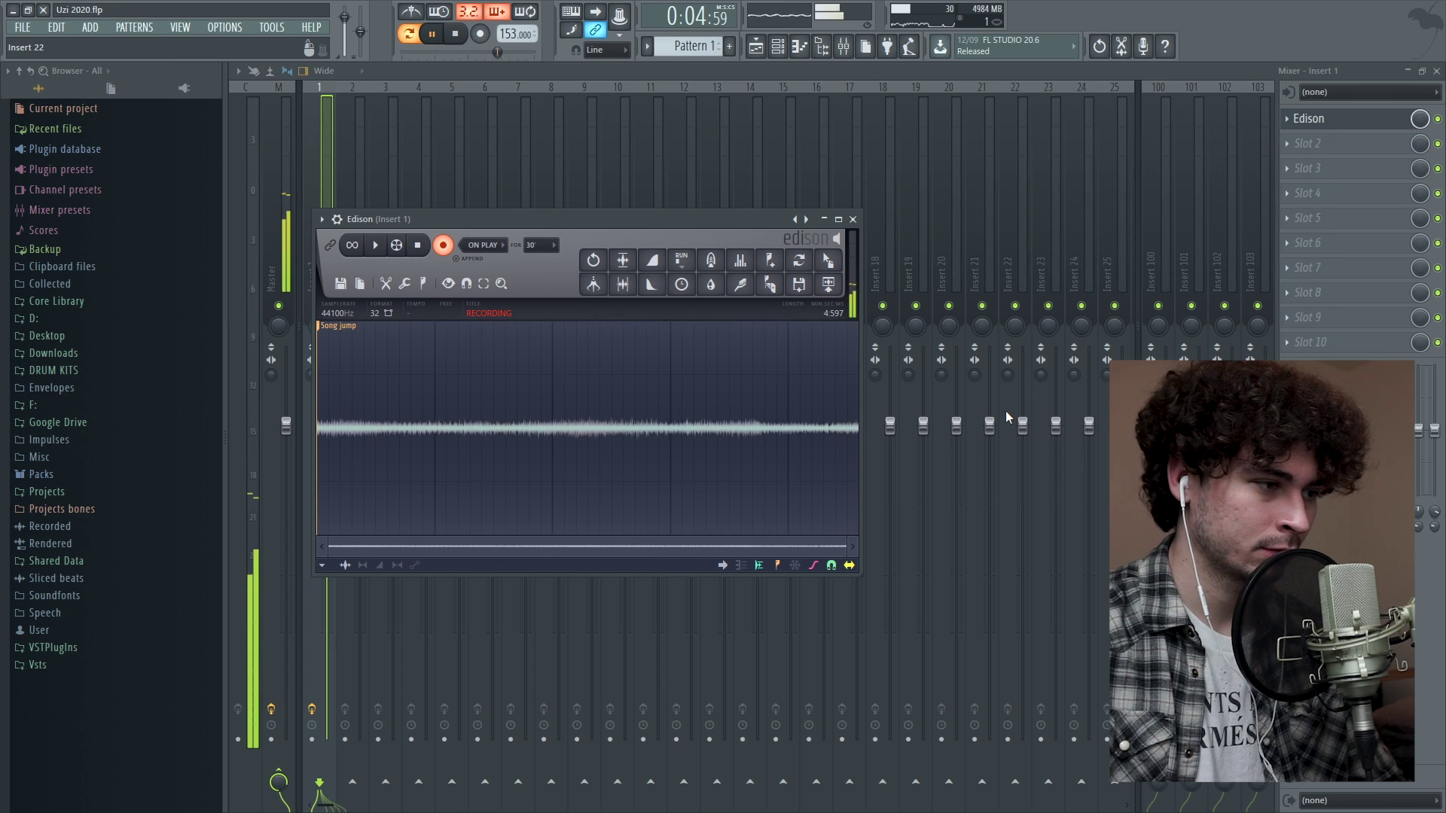
pyautogui.press('space')
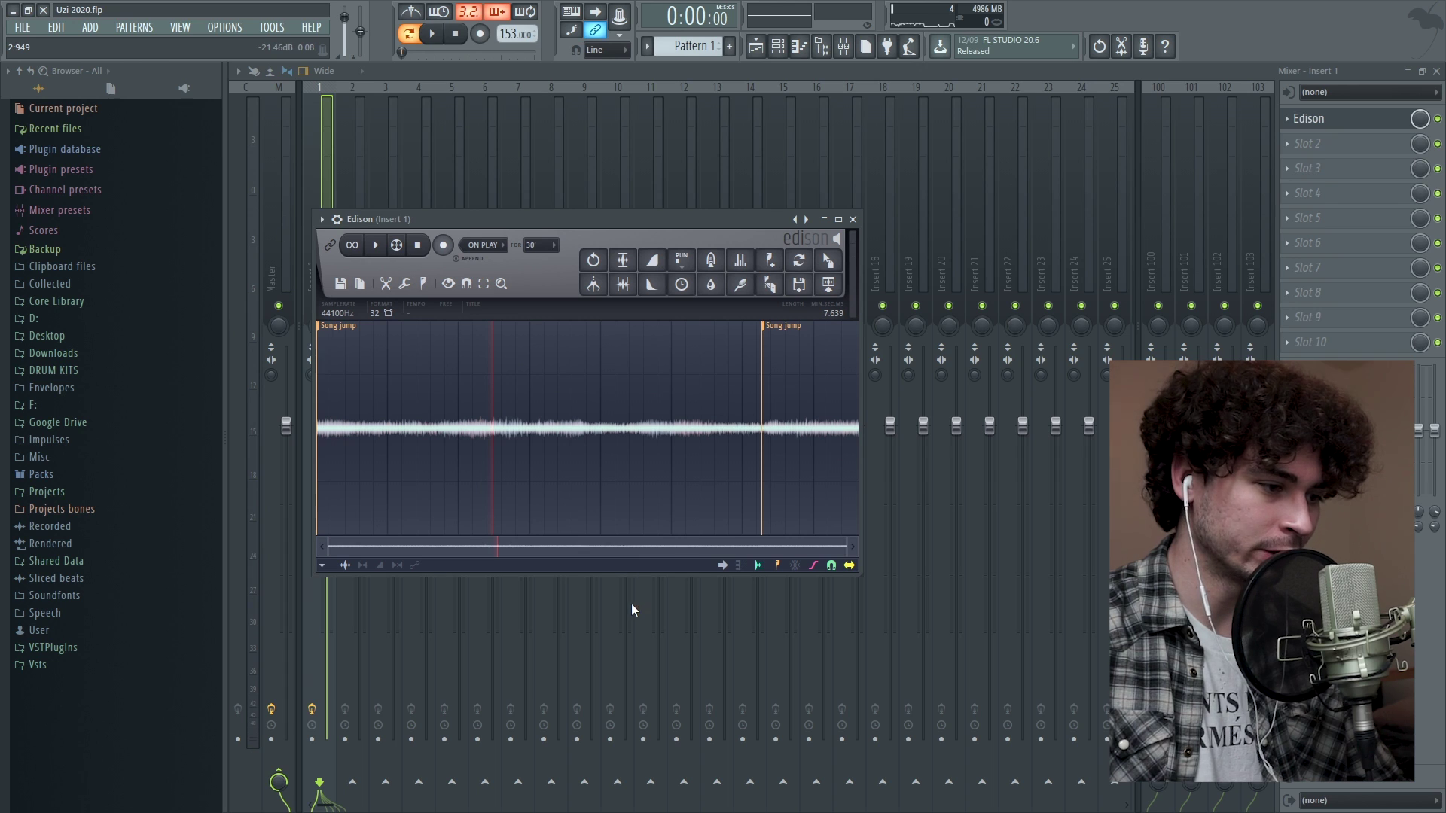
# Drop the Edison take onto Track 1 as a four-bar clip, set Pitch to -300 cents, and enable Reverse
pyautogui.click(765, 52)
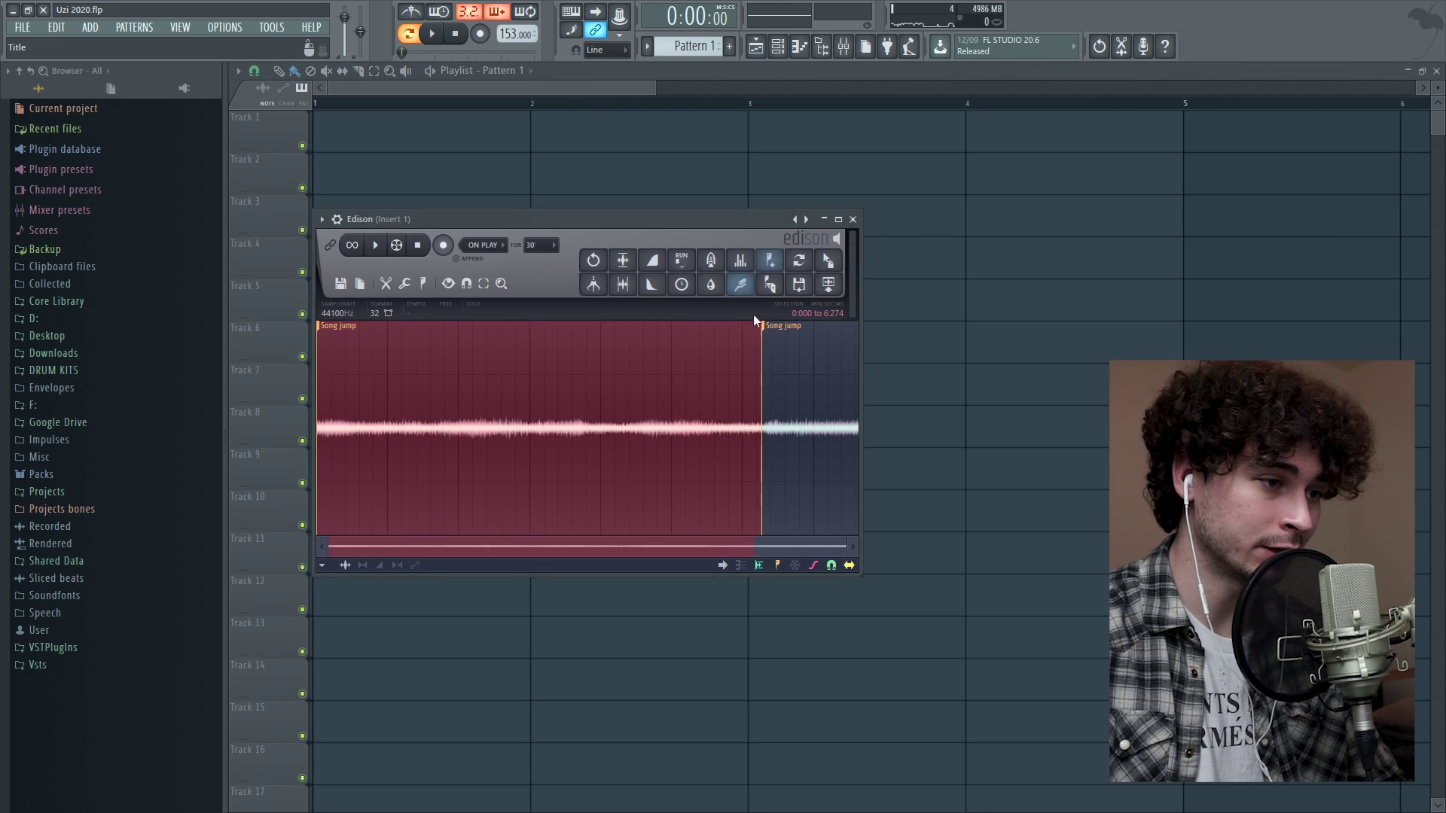
pyautogui.moveTo(829, 264); pyautogui.dragTo(413, 140)
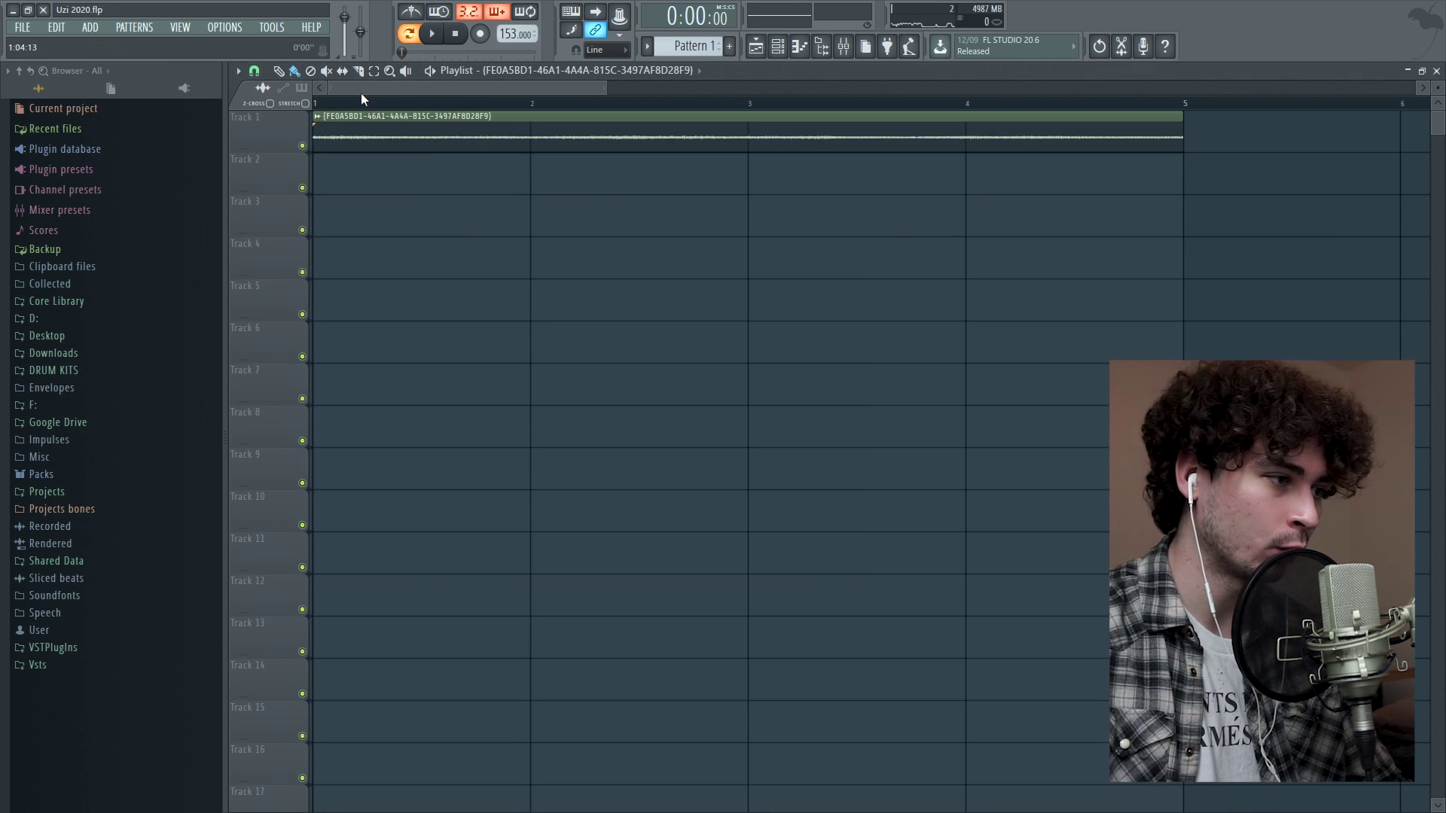
pyautogui.doubleClick(406, 116)
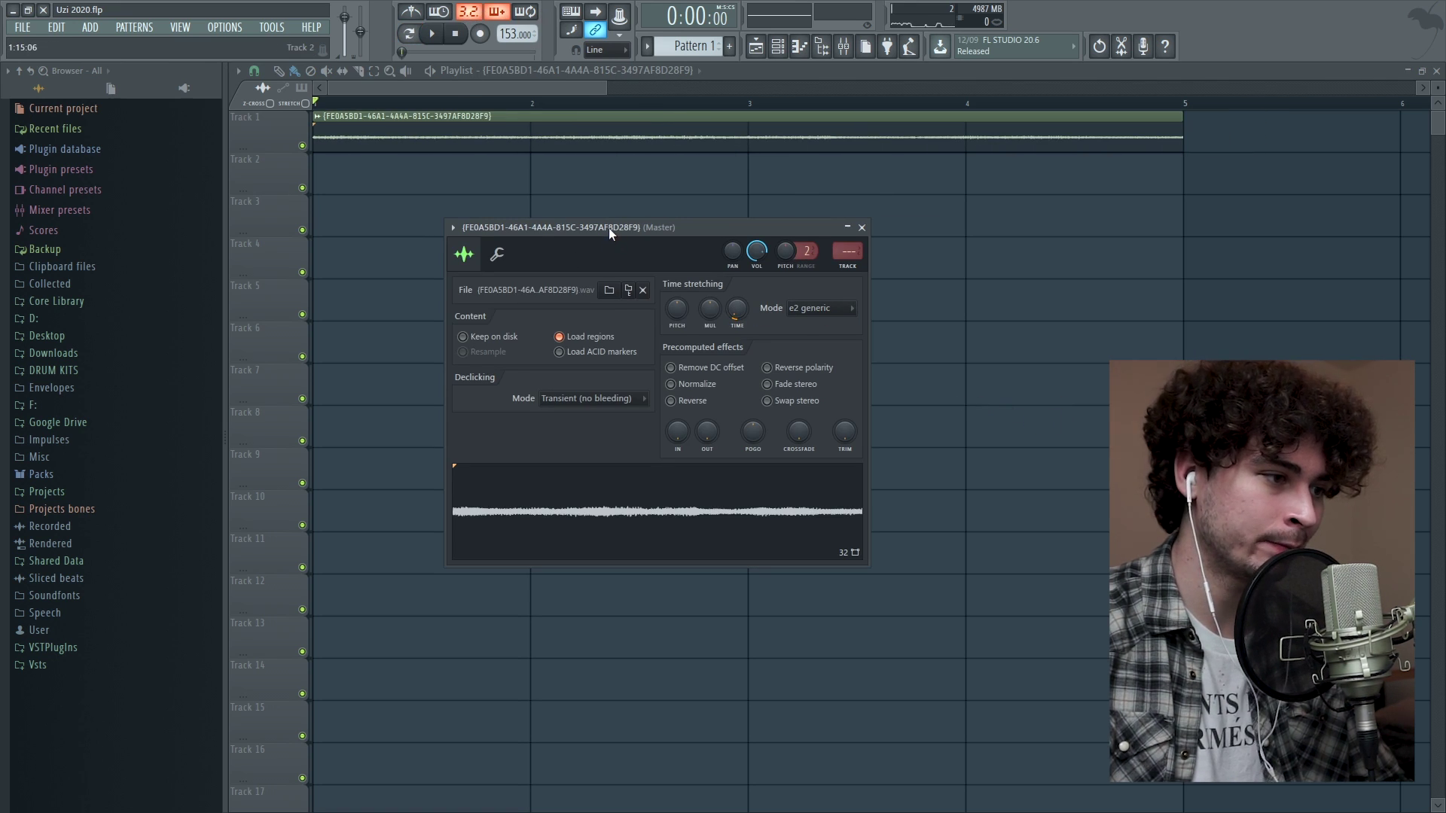
pyautogui.moveTo(608, 228); pyautogui.dragTo(683, 243)
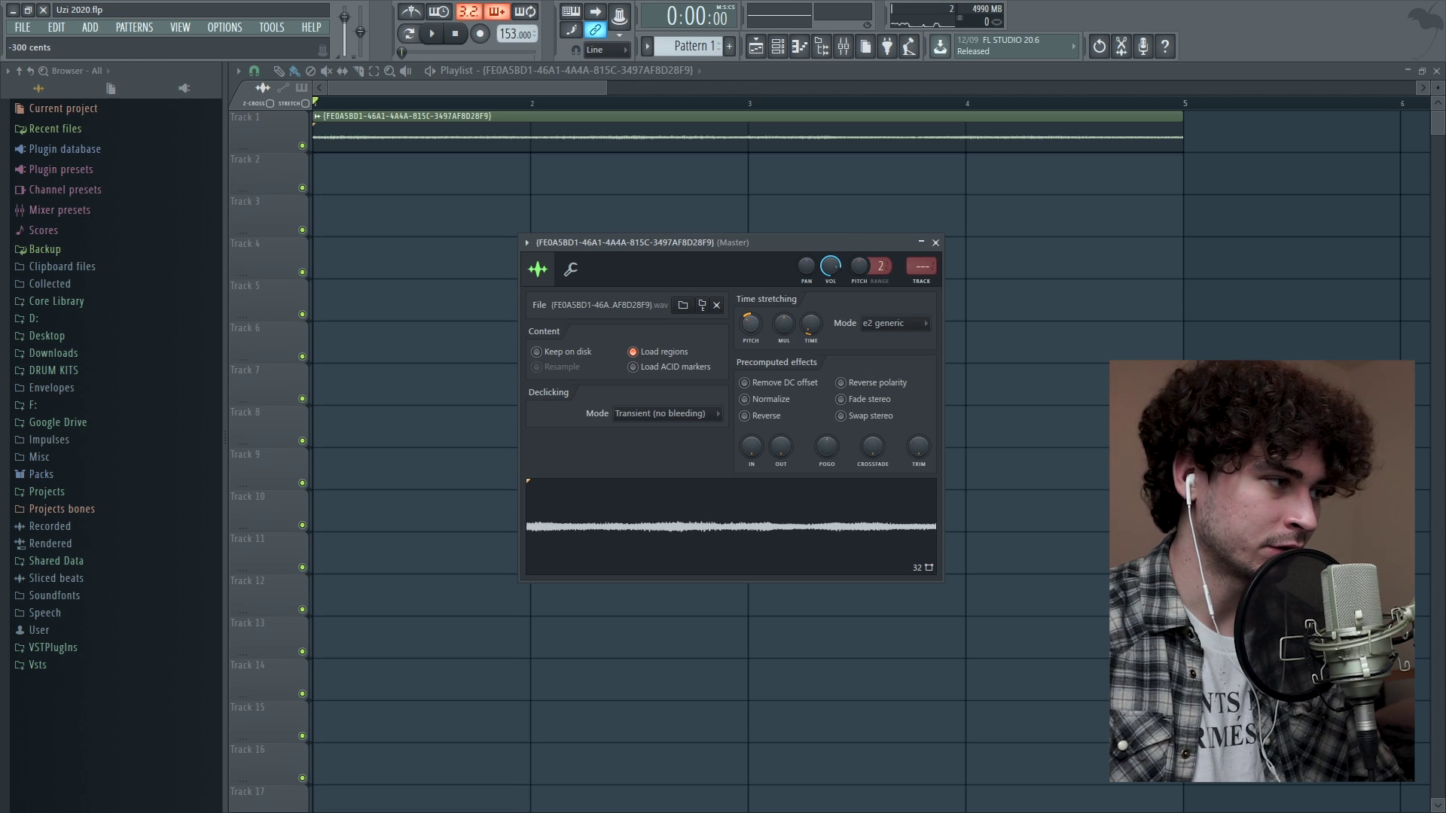
pyautogui.press('space')
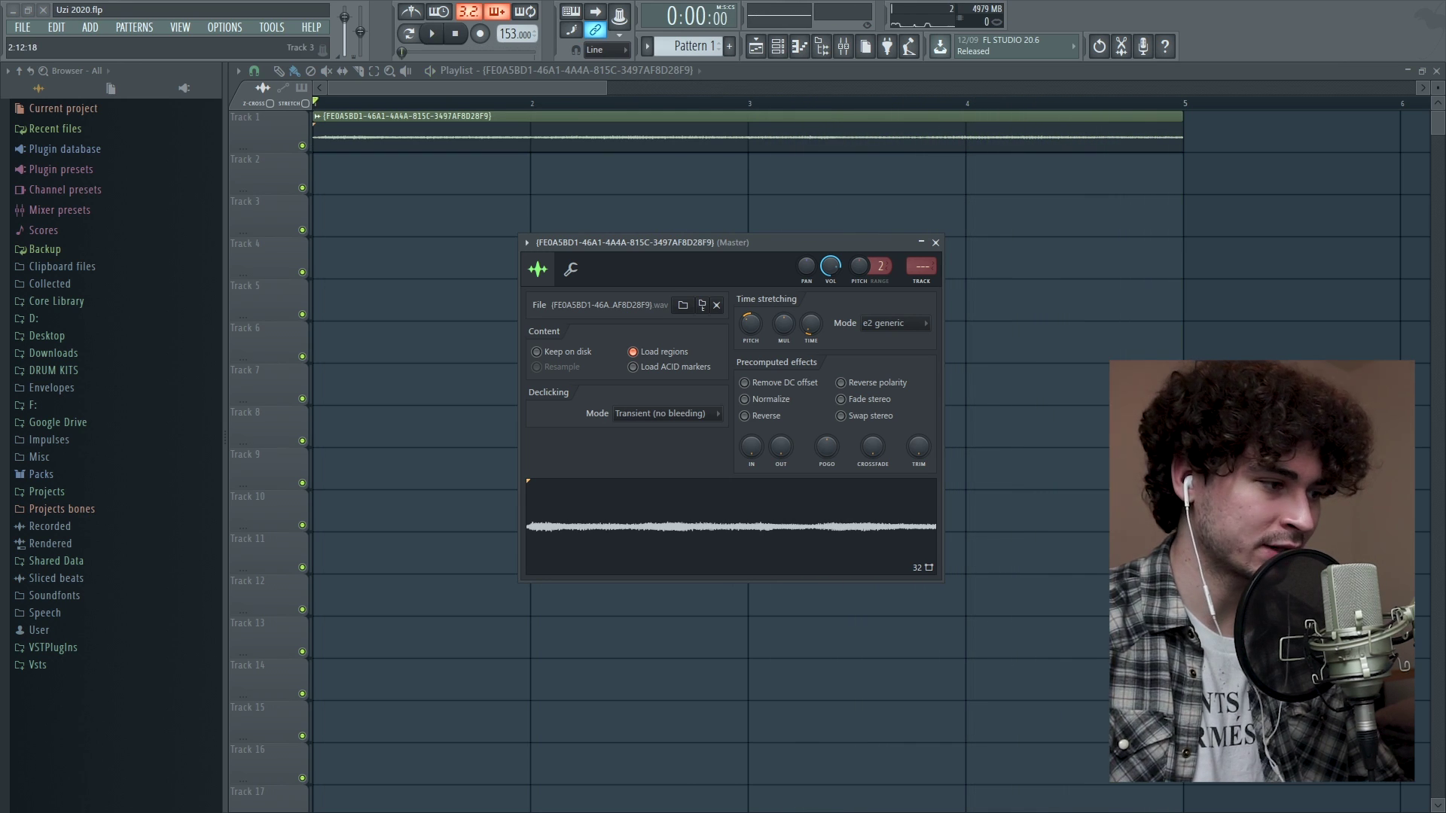
pyautogui.press('space')
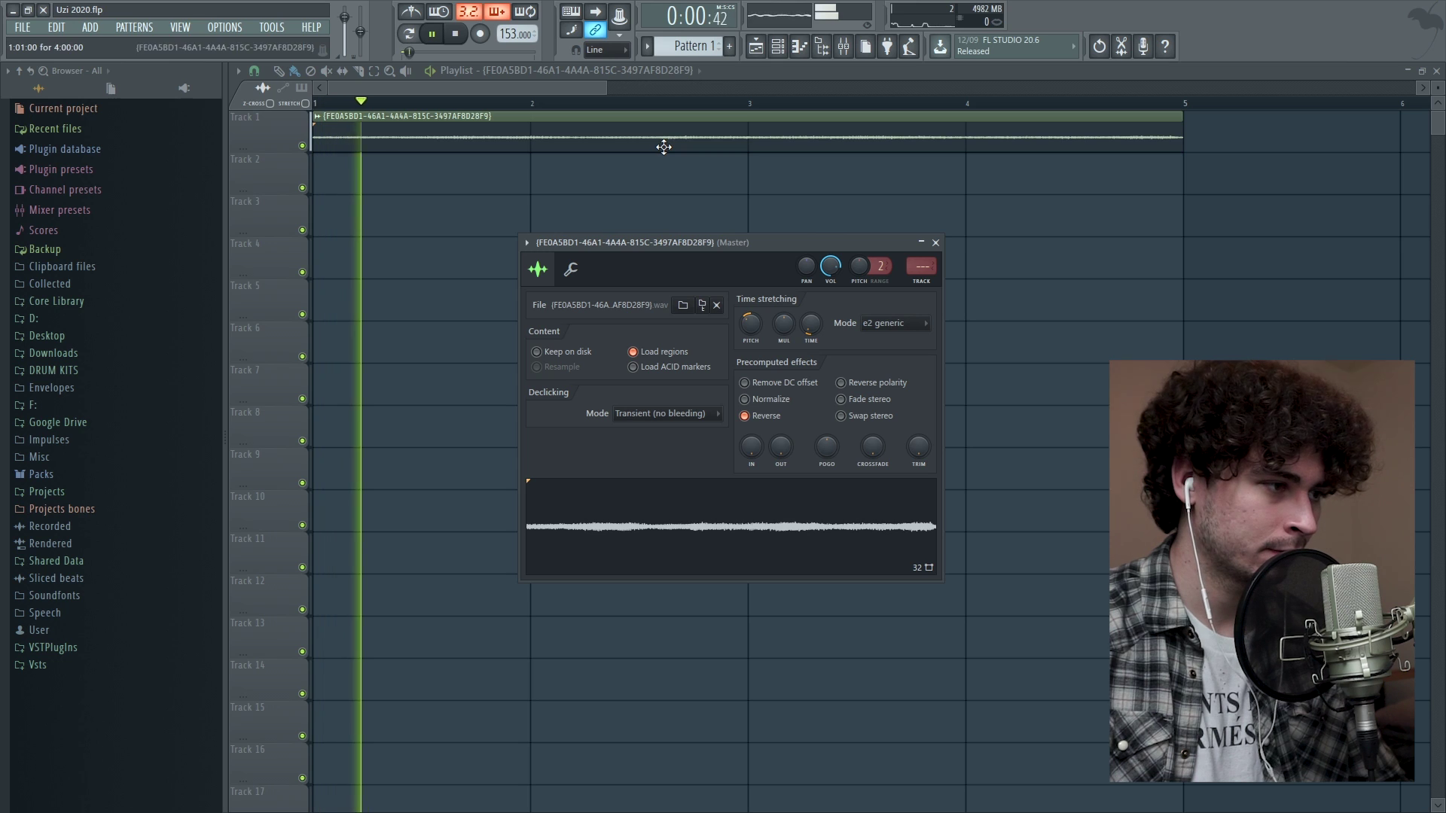
pyautogui.click(935, 242)
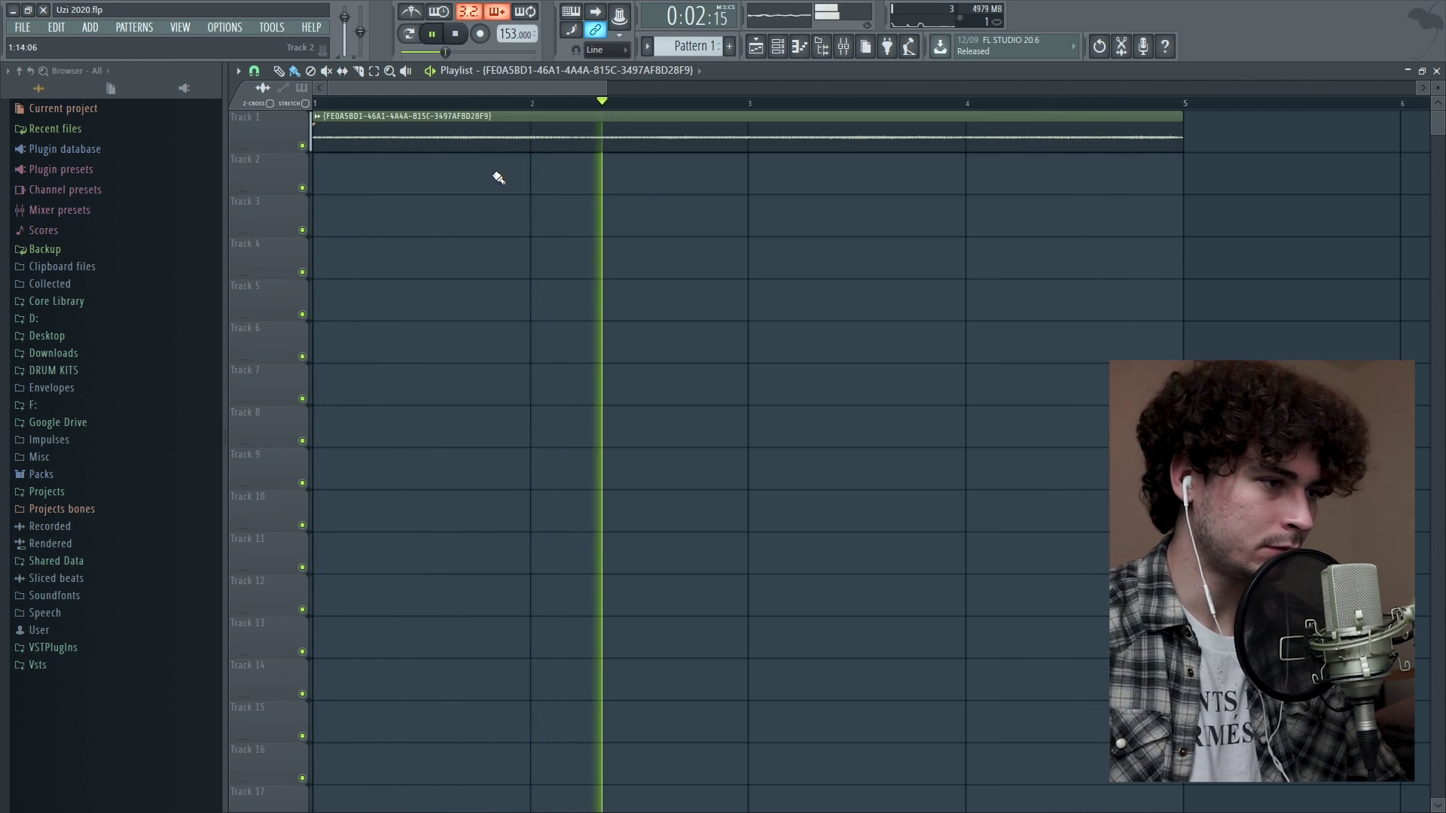
# Chop Track 1's reversed clip into six rearranged slices across bars 1–5, replaying to check
pyautogui.press('space')
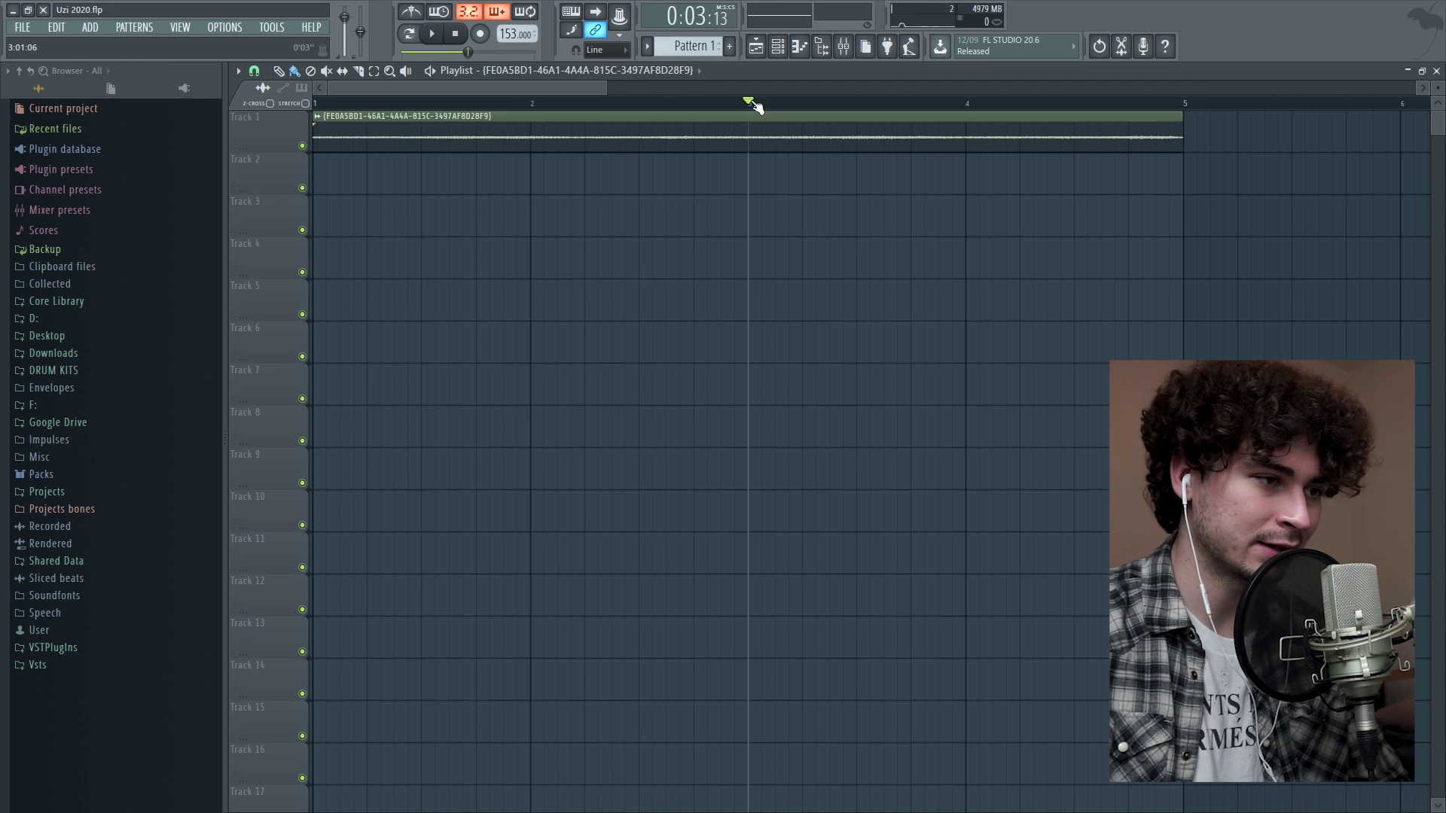
pyautogui.press('space')
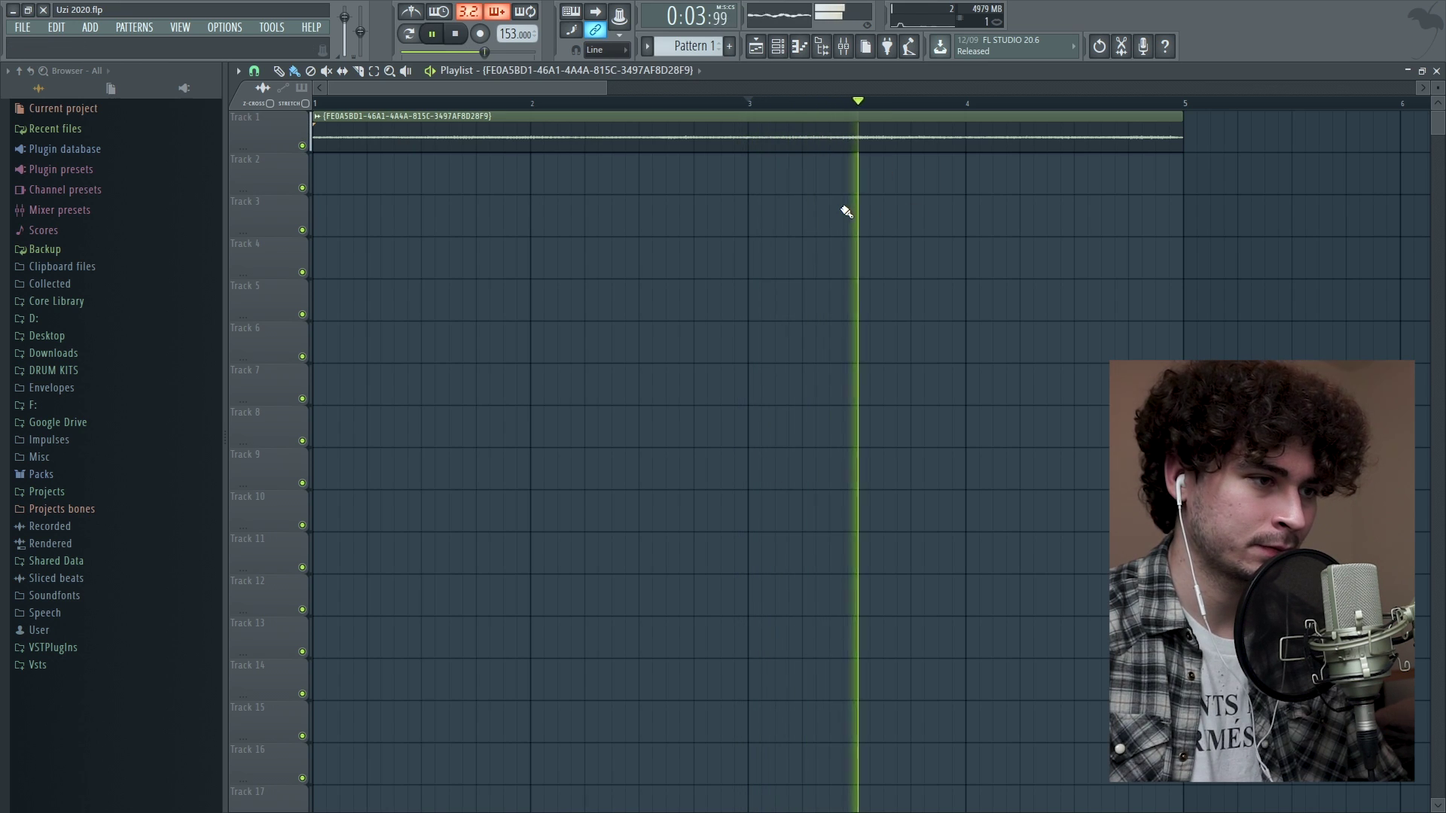
pyautogui.press('space')
pyautogui.press('space')
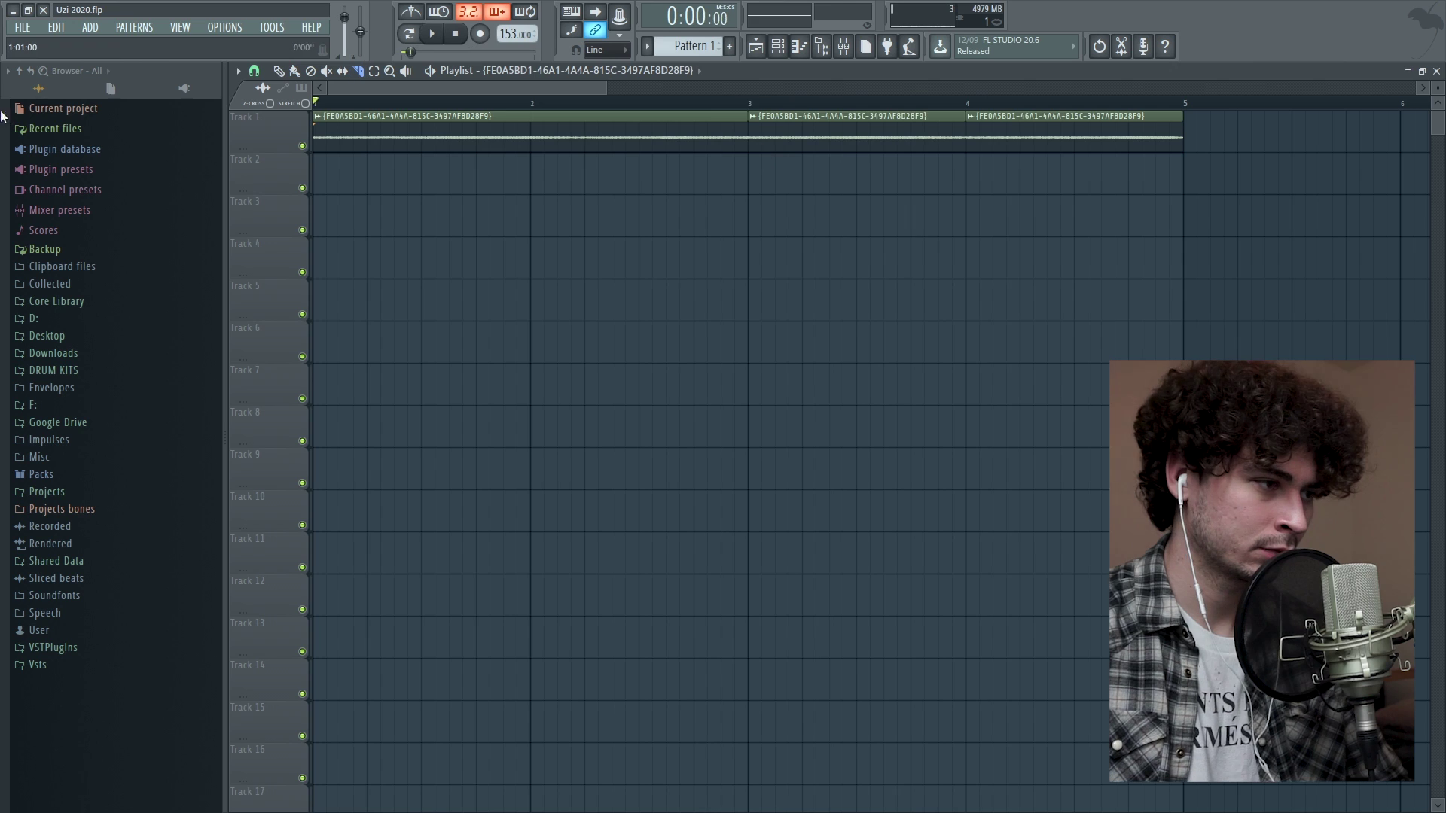
pyautogui.press('space')
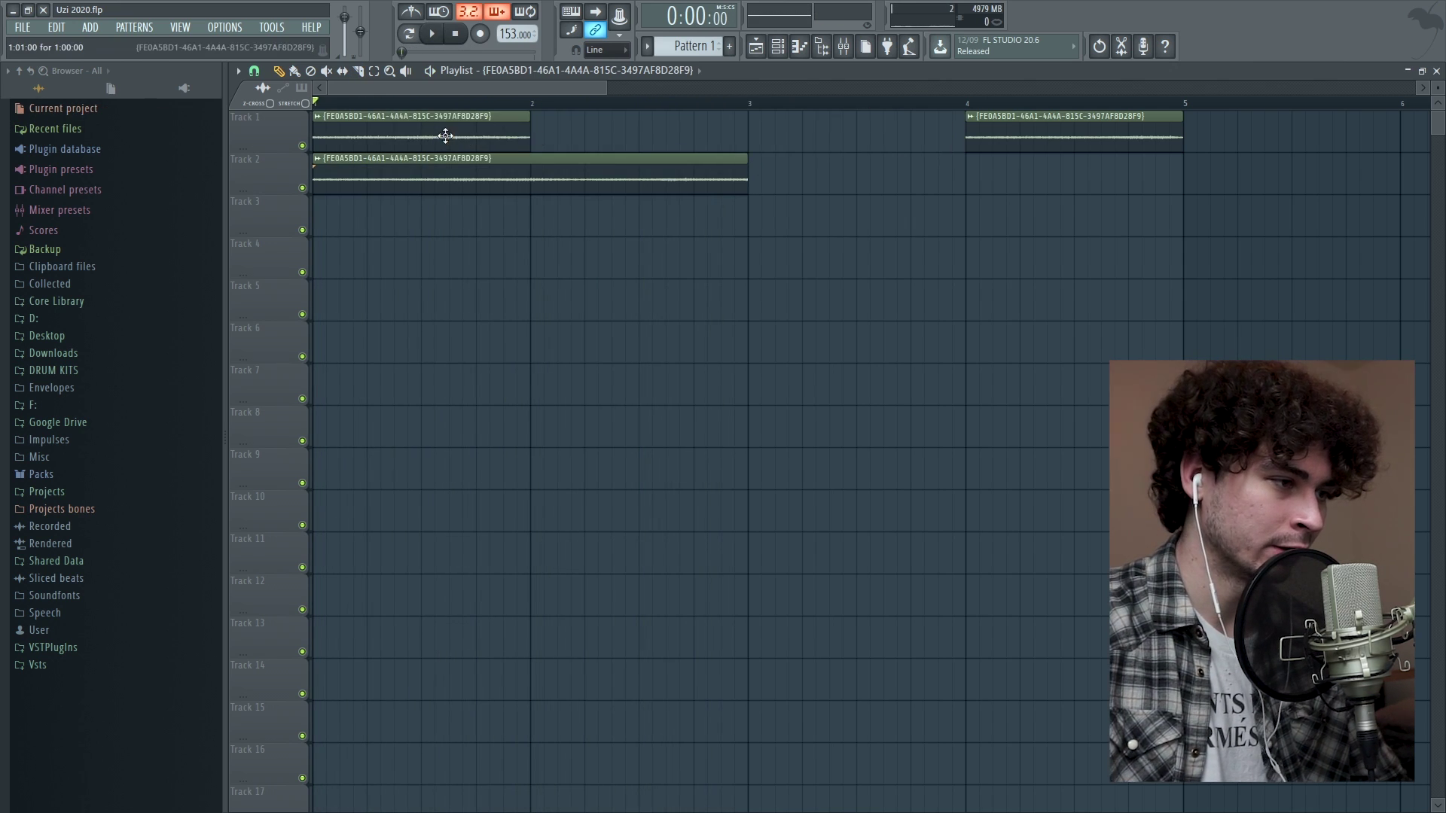
pyautogui.moveTo(445, 135); pyautogui.dragTo(485, 147)
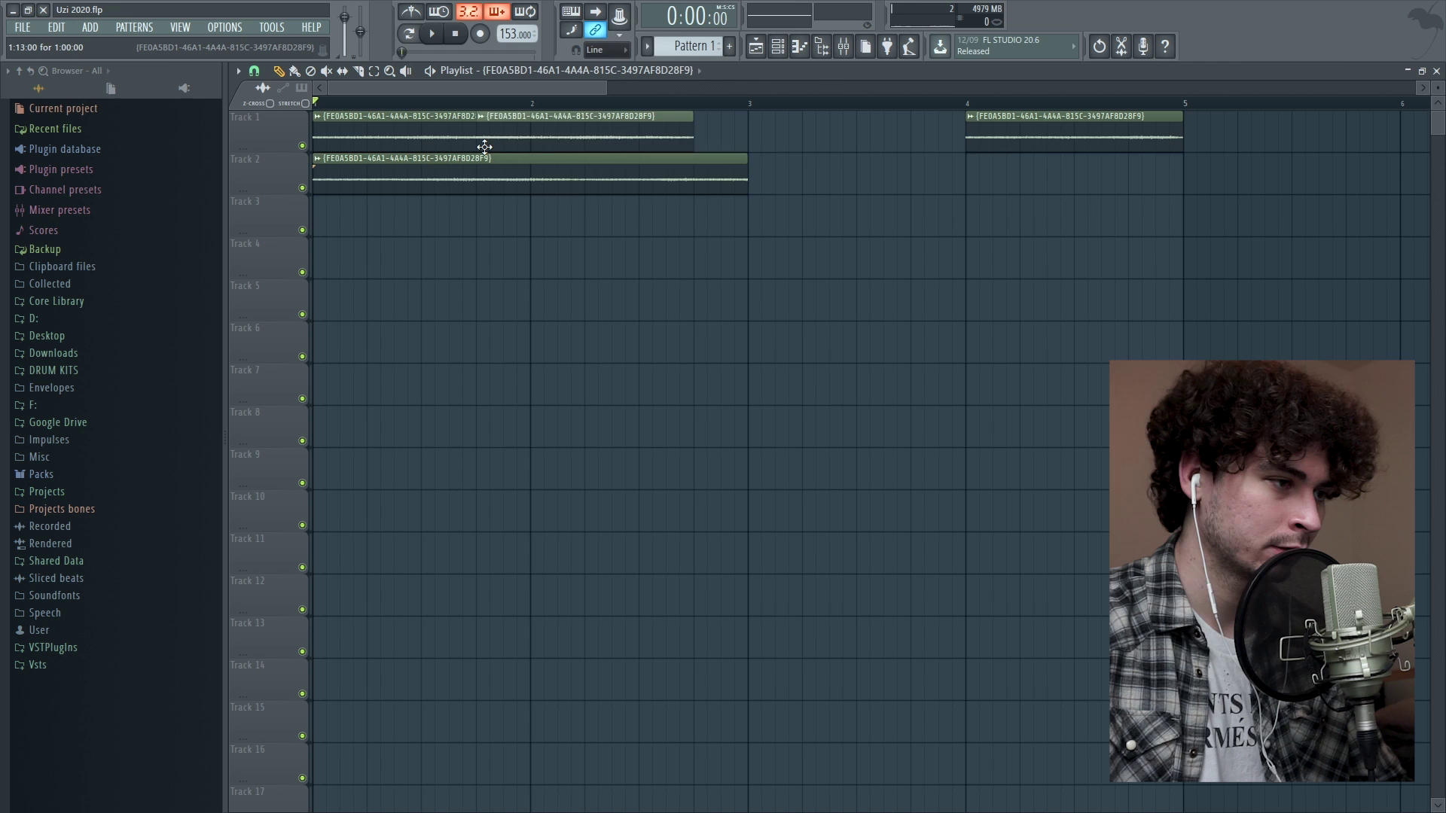
pyautogui.press('space')
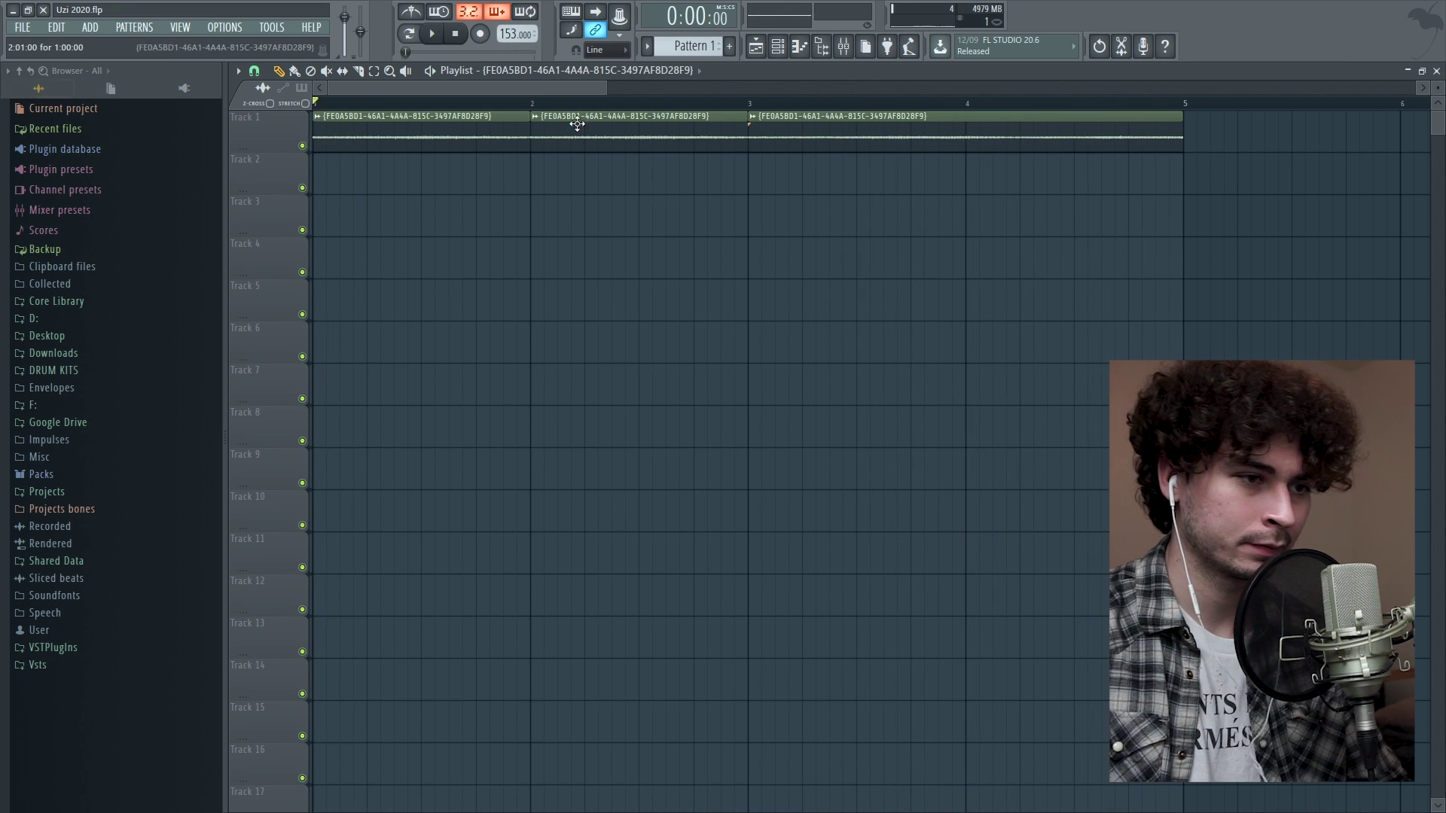
pyautogui.click(1132, 109)
pyautogui.press('space')
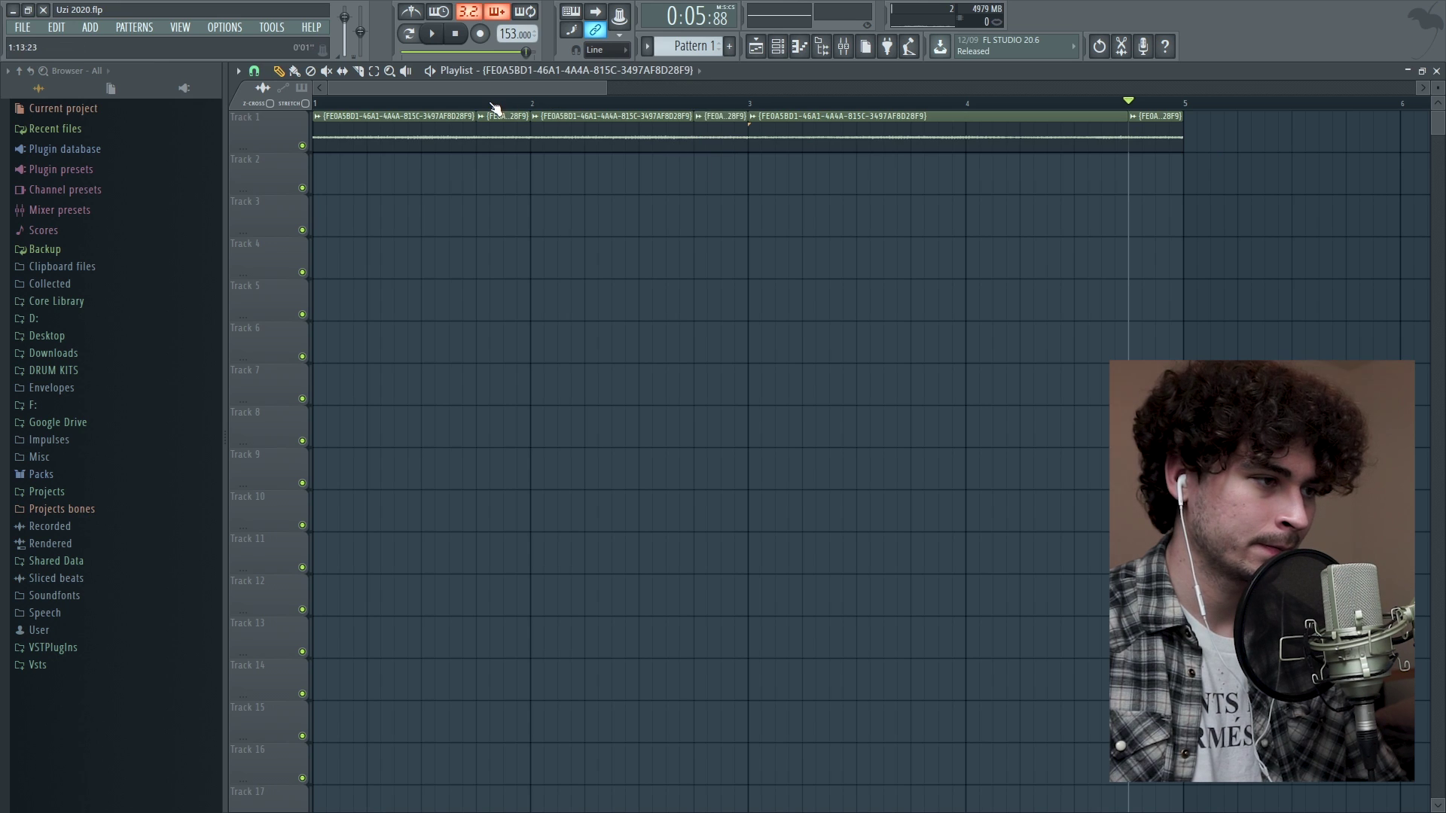
pyautogui.press('space')
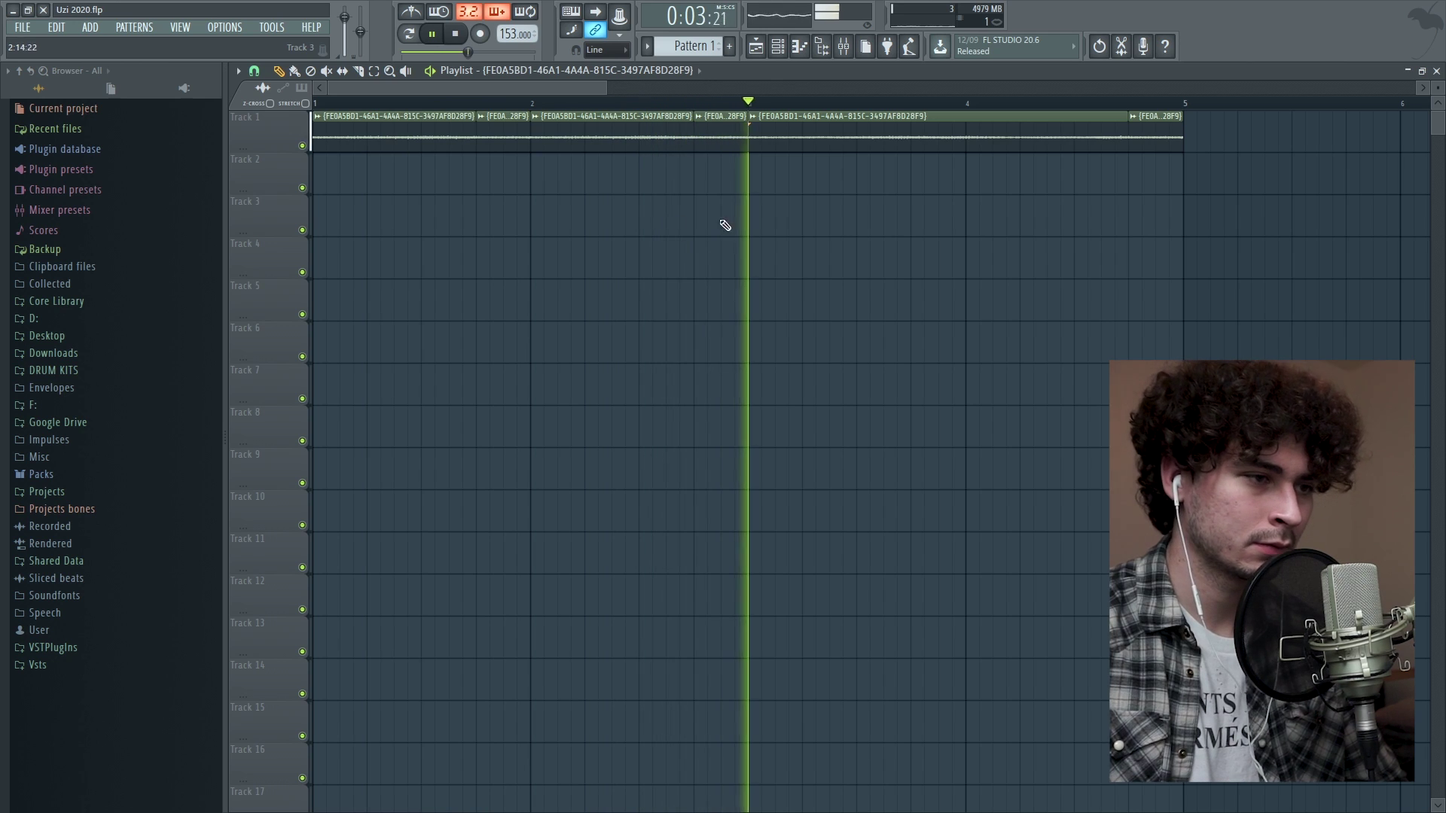
pyautogui.moveTo(622, 102); pyautogui.dragTo(356, 139)
pyautogui.press('space')
# Open Insert 1's EQ in the mixer, play briefly, then return to the playlist and stop playback
pyautogui.click(845, 47)
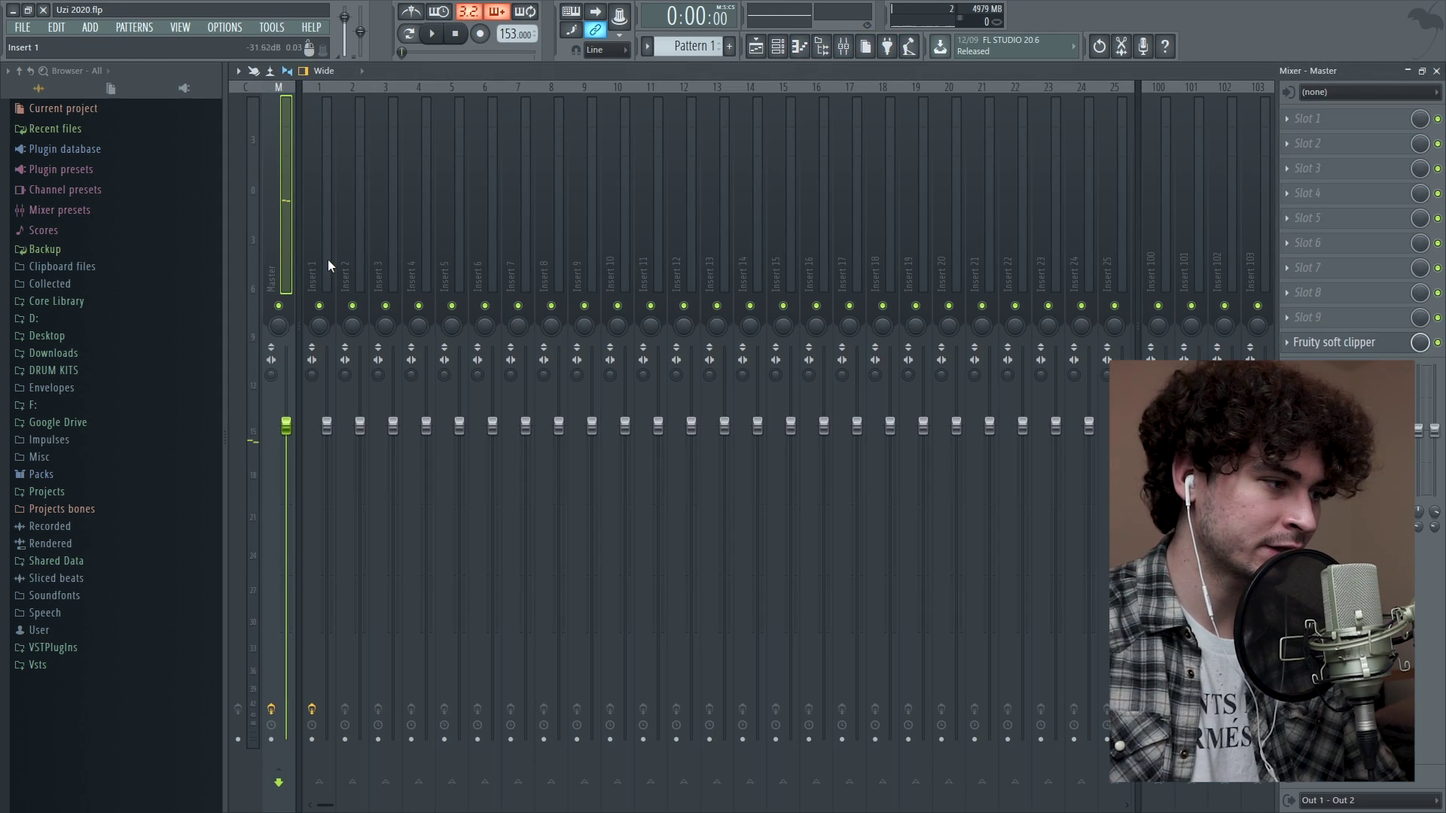
pyautogui.click(325, 256)
pyautogui.click(1341, 143)
pyautogui.press('space')
pyautogui.press('F5')
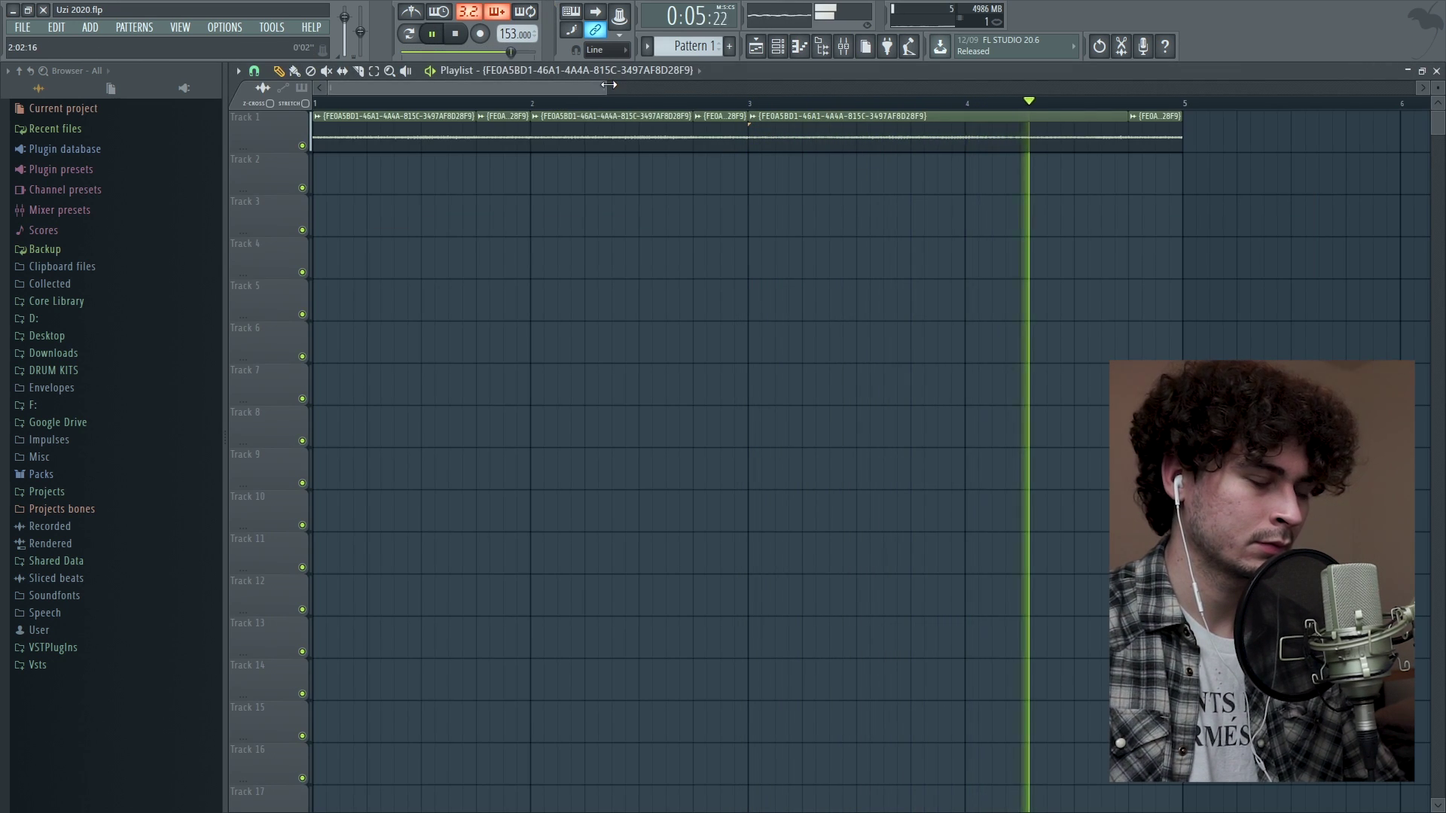
pyautogui.moveTo(608, 88); pyautogui.dragTo(812, 89)
pyautogui.press('space')
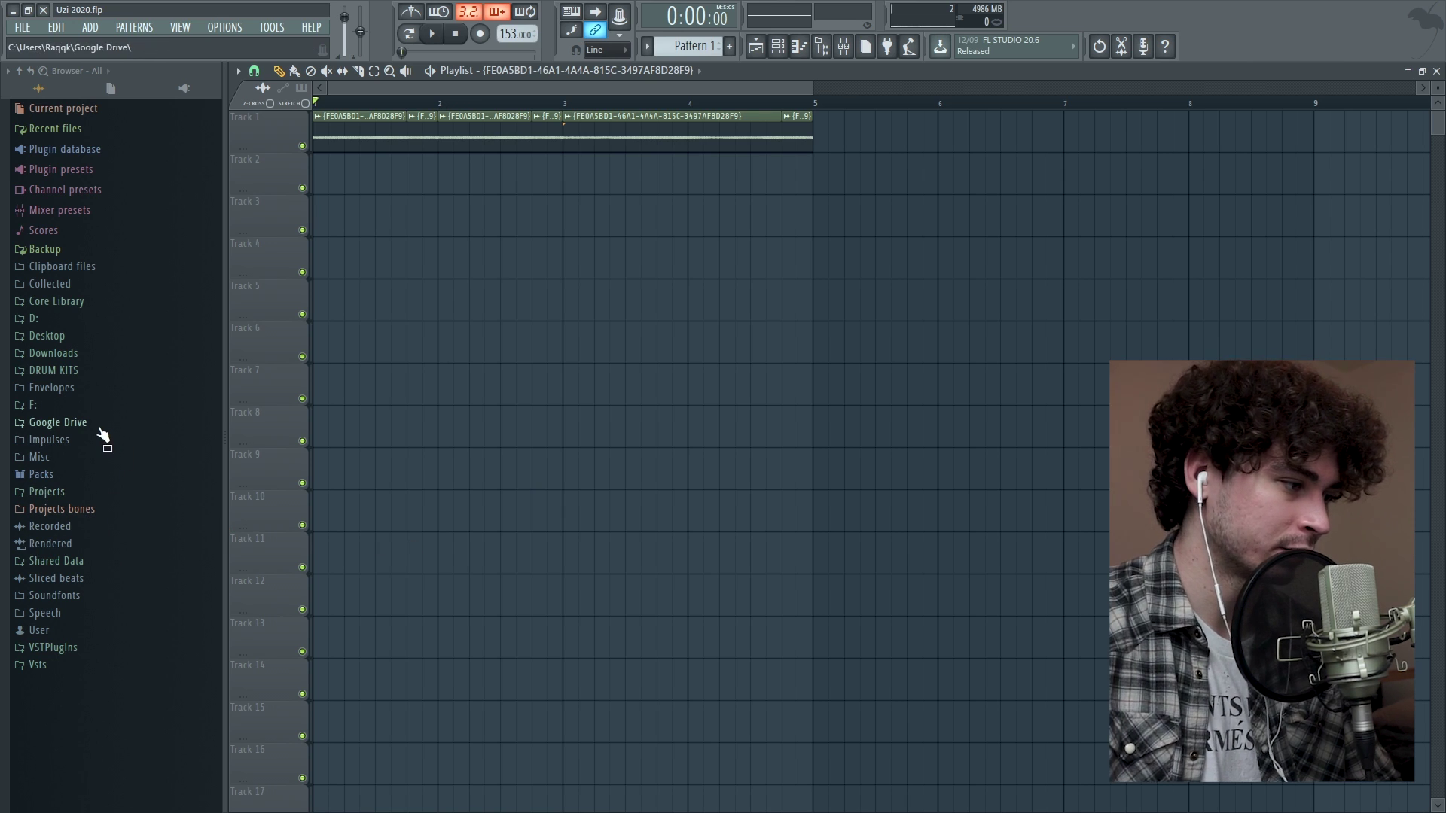
# Place the ColdWater_153BPM sample from Google Drive > Chateau > Cubeatz on Track 2 at bar 1
pyautogui.click(53, 426)
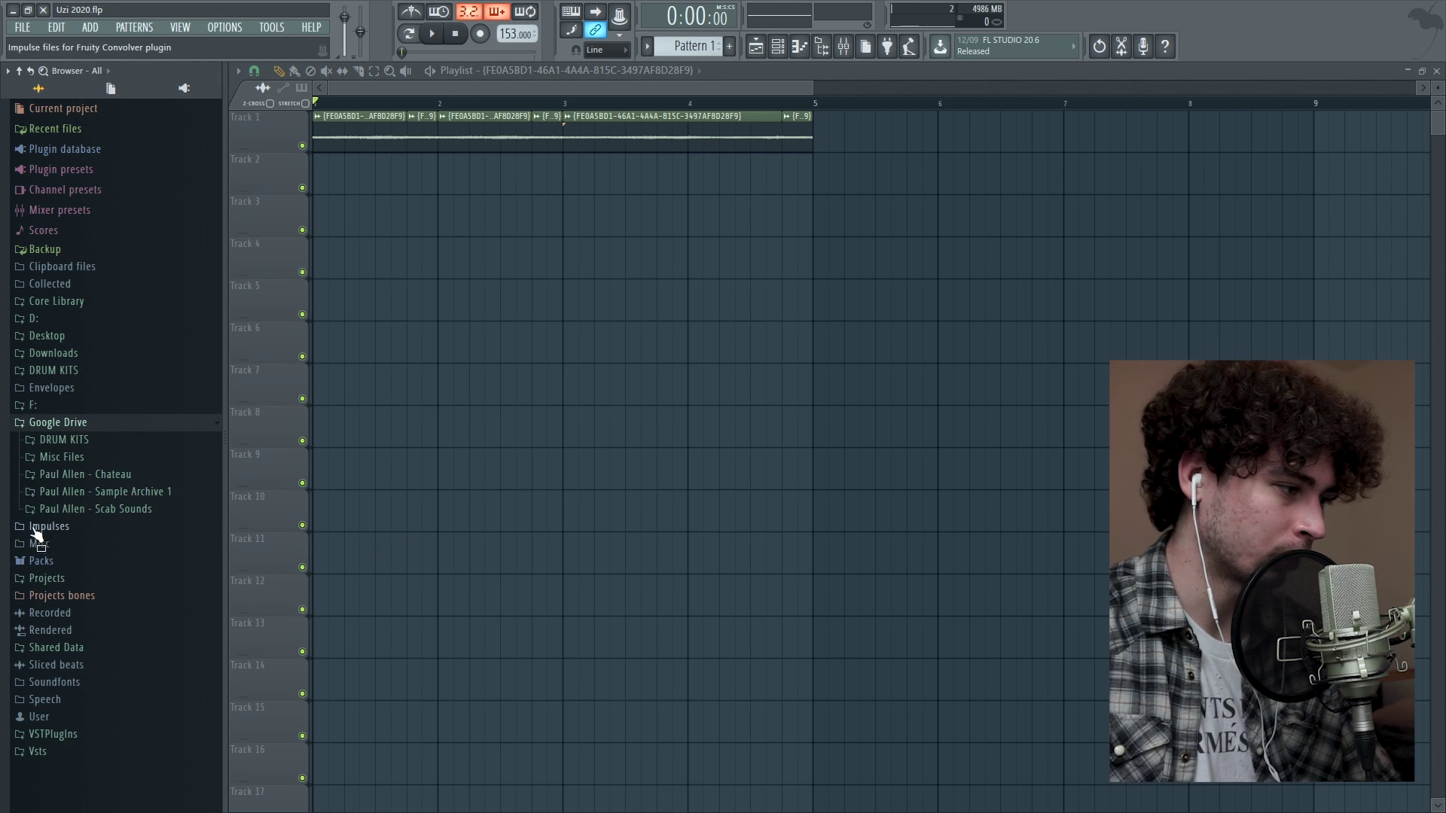
pyautogui.click(122, 480)
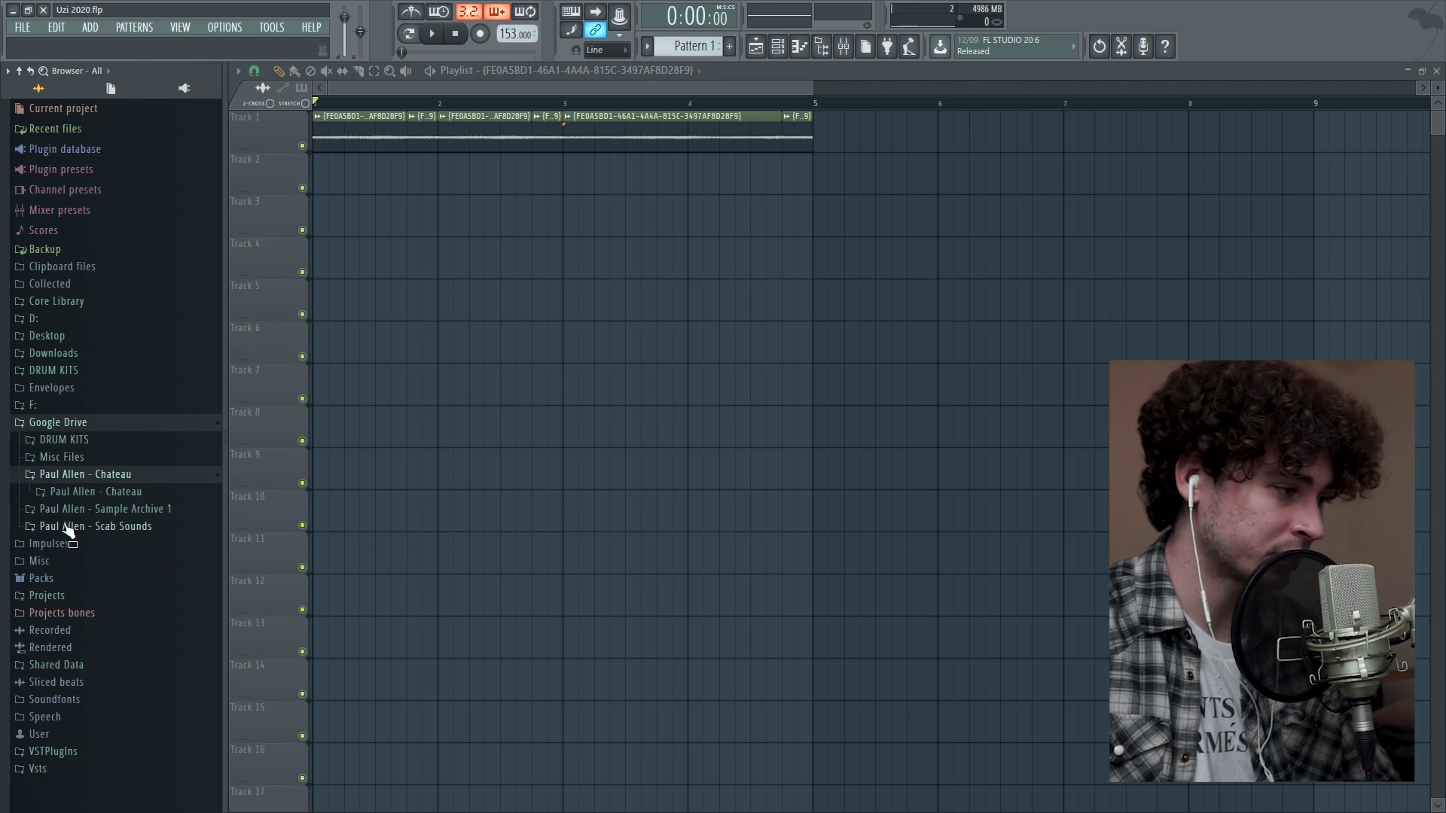
pyautogui.click(173, 493)
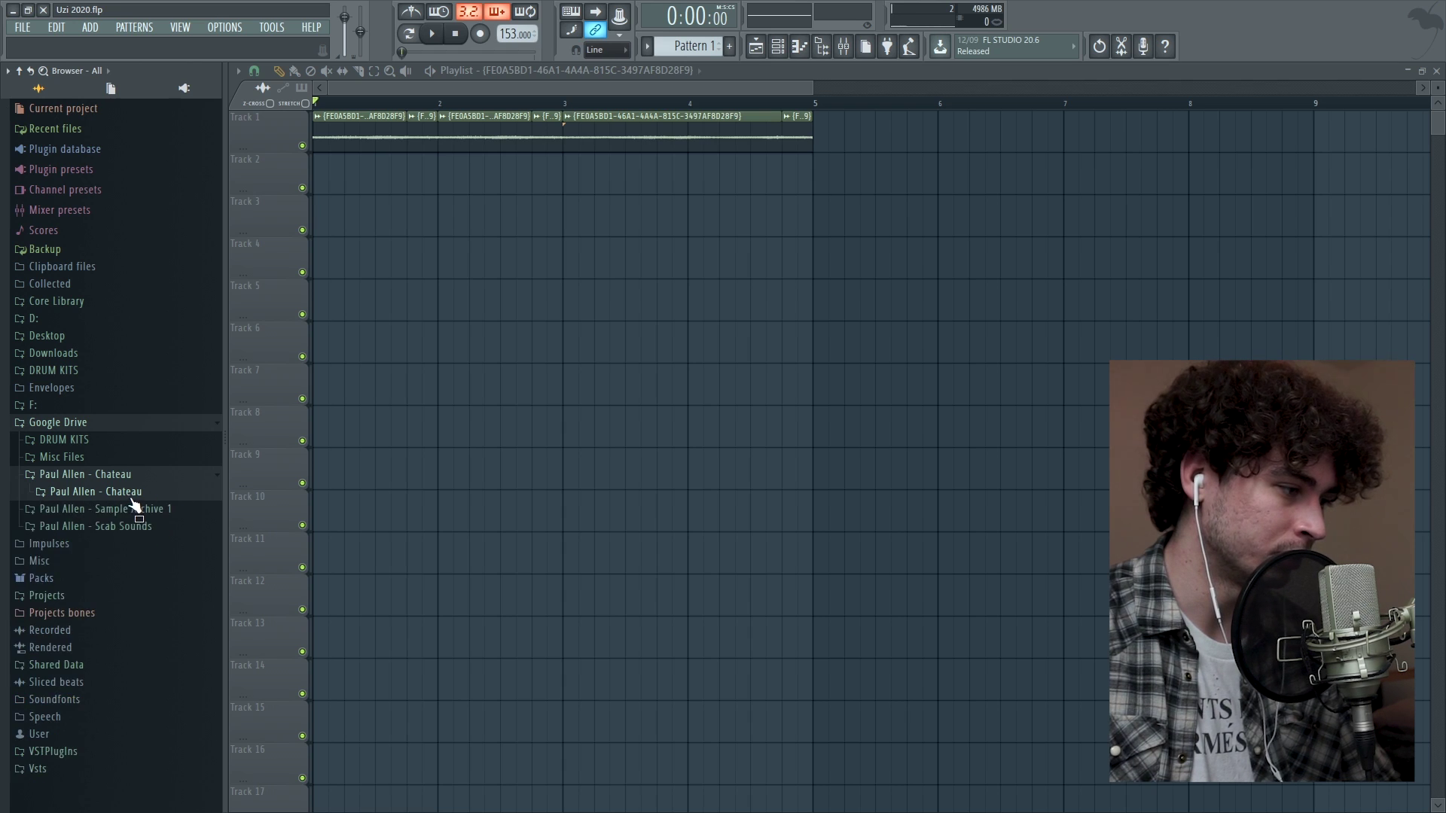
pyautogui.click(137, 509)
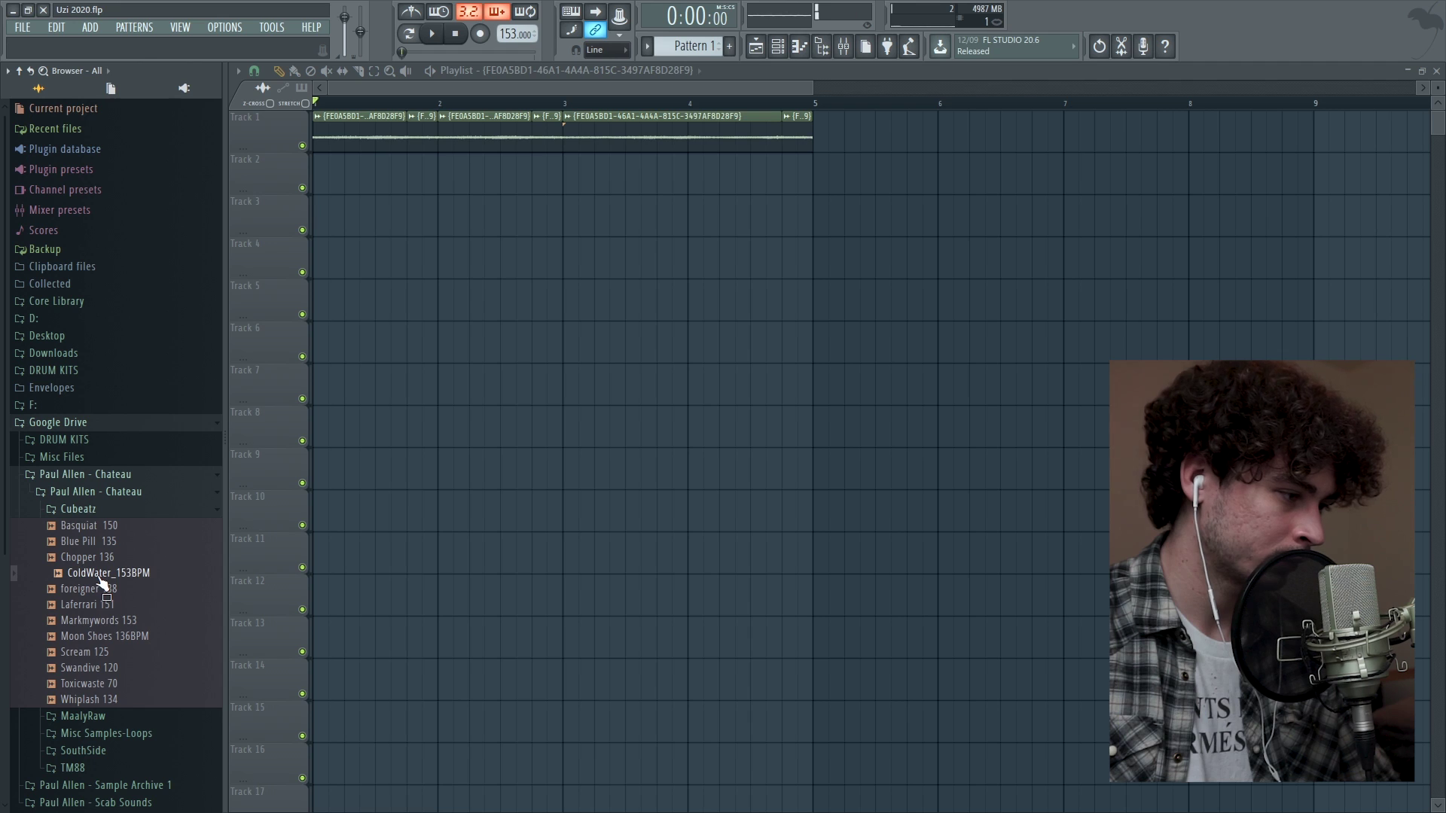
pyautogui.moveTo(489, 204); pyautogui.dragTo(467, 170)
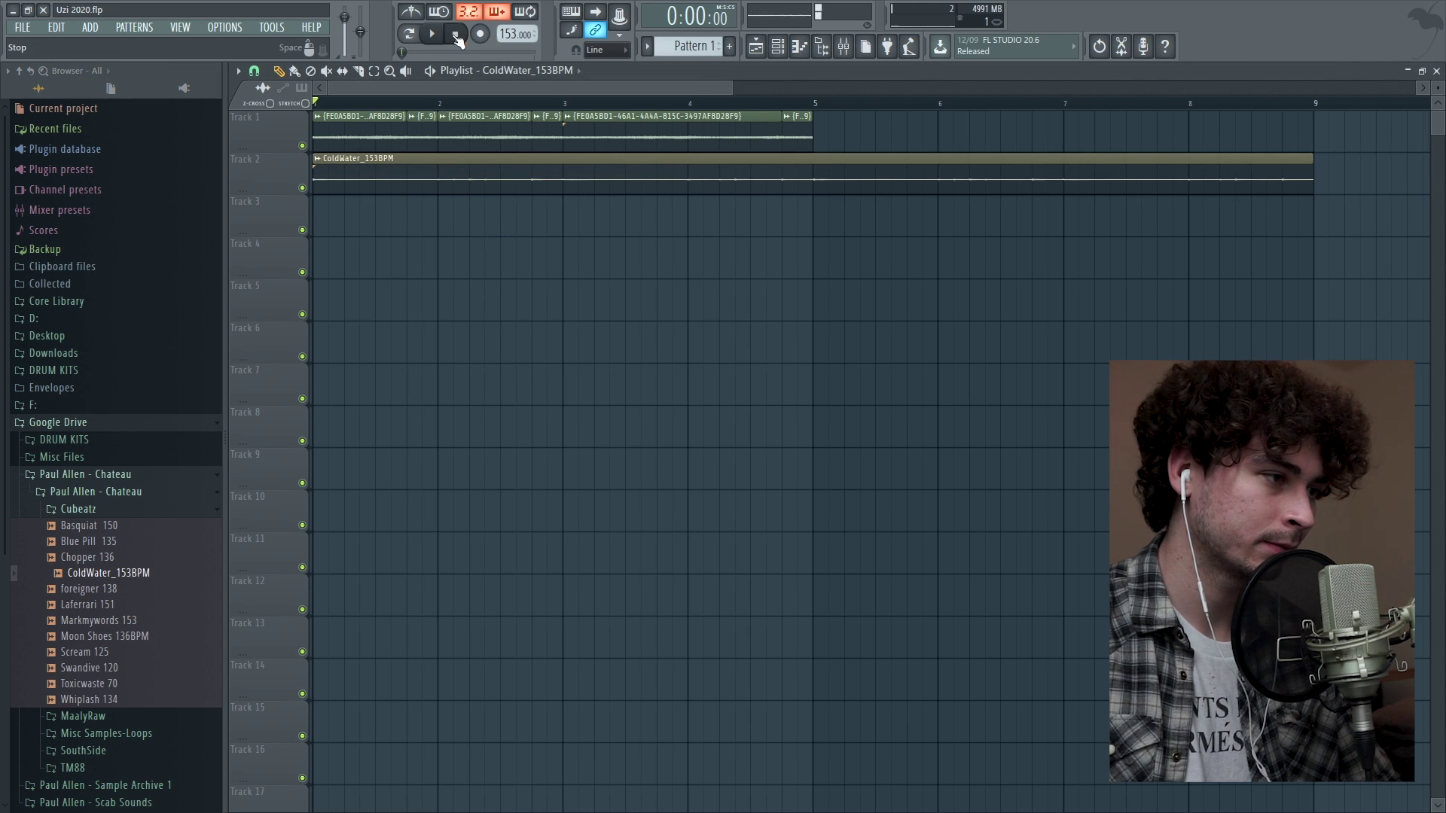
pyautogui.press('space')
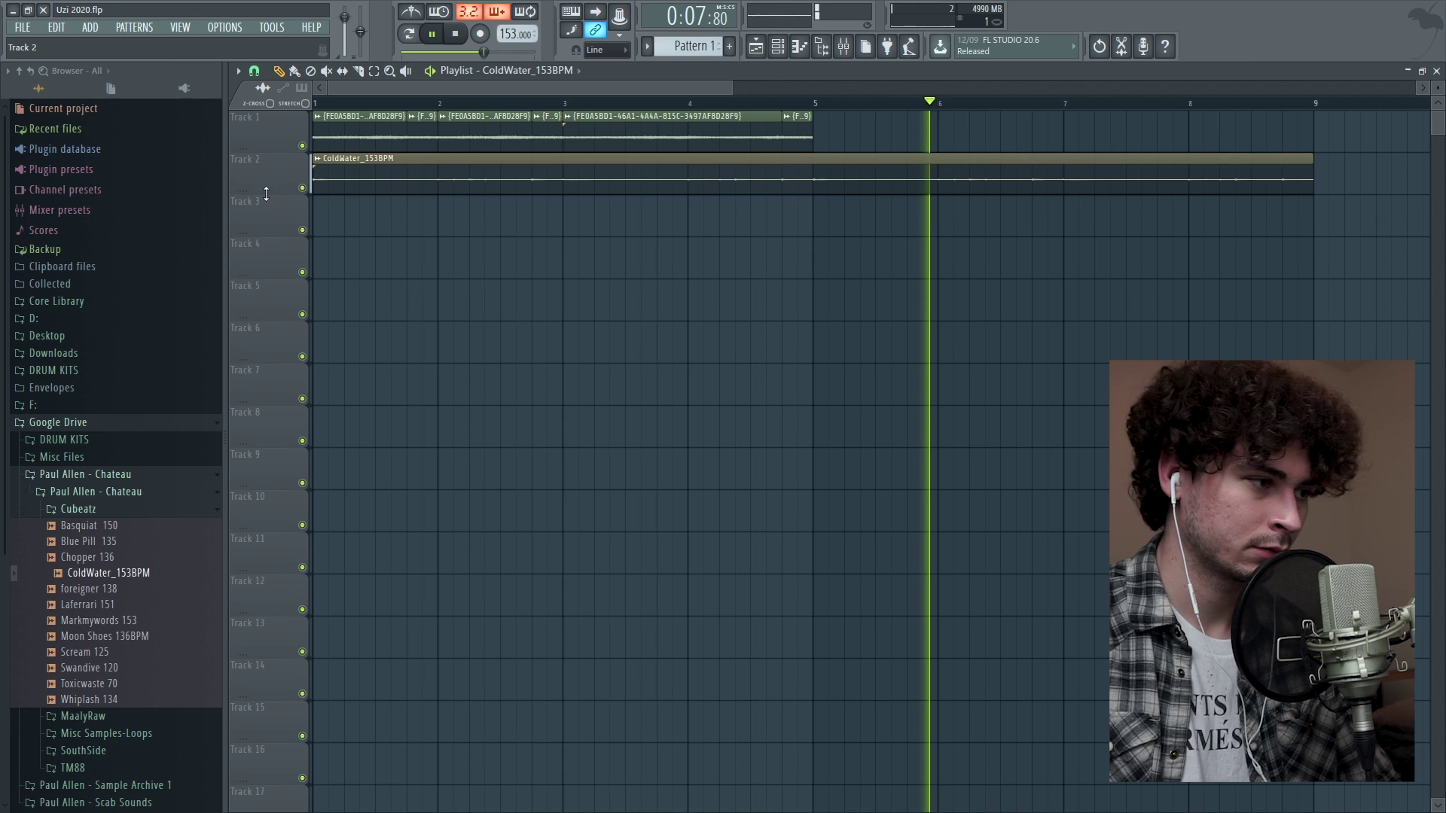
pyautogui.press('space')
pyautogui.press('space')
# Duplicate Track 1's chopped clips into bars 5–9 with Ctrl+B, soloing and unsoloing Track 2 to listen
pyautogui.rightClick(302, 187)
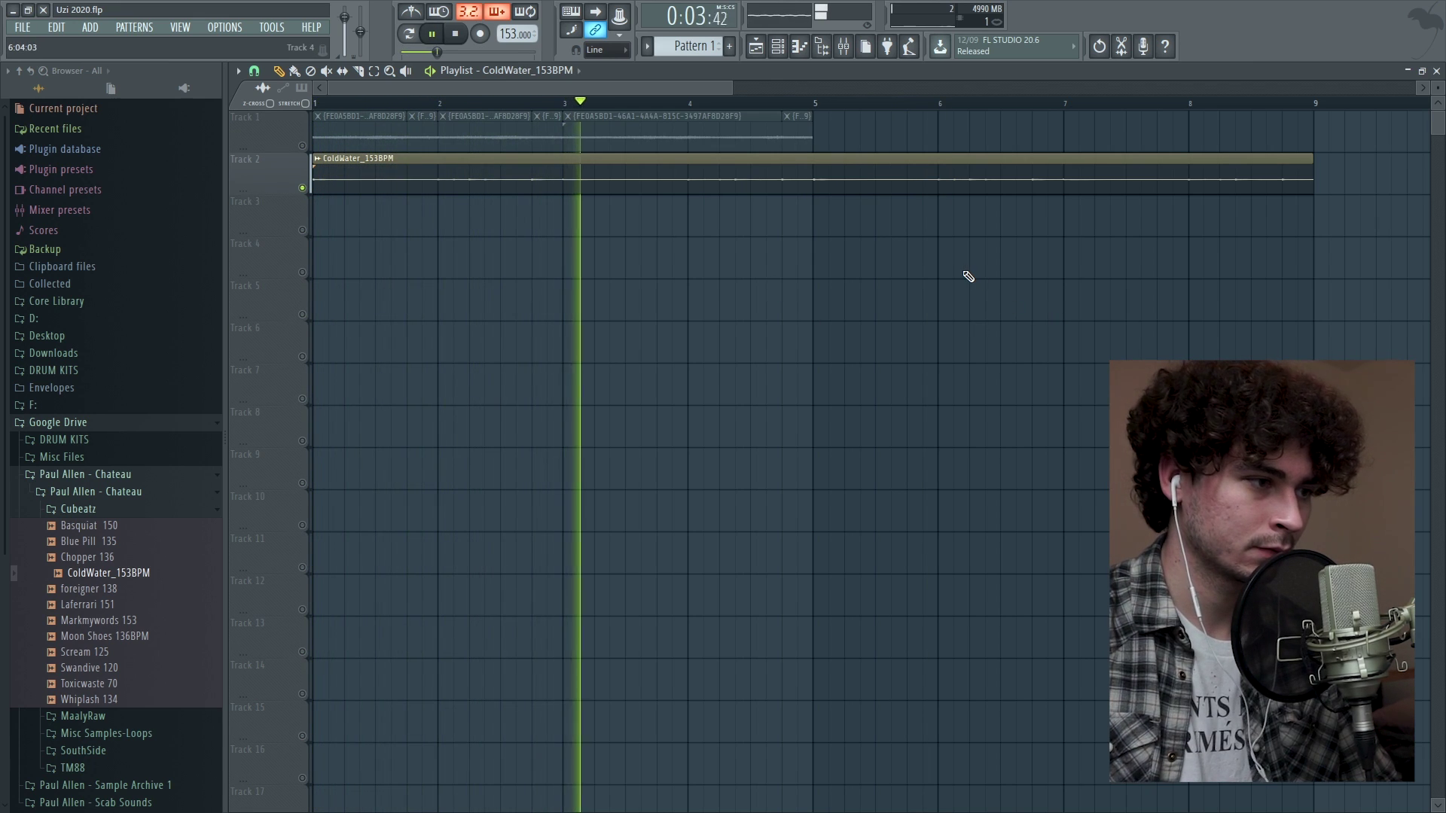
pyautogui.press('space')
pyautogui.hotkey('ctrl', 'b')
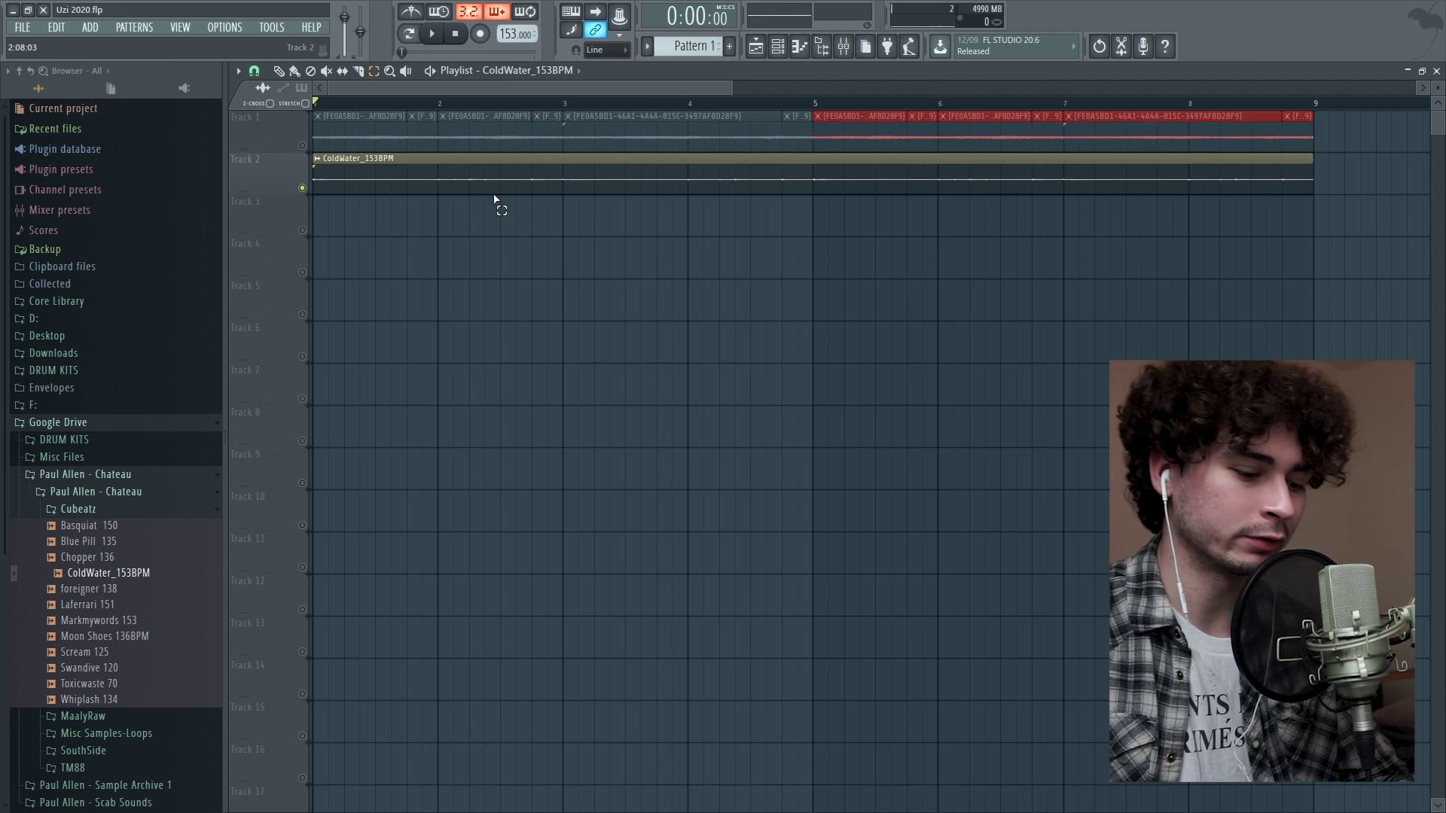
pyautogui.rightClick(302, 188)
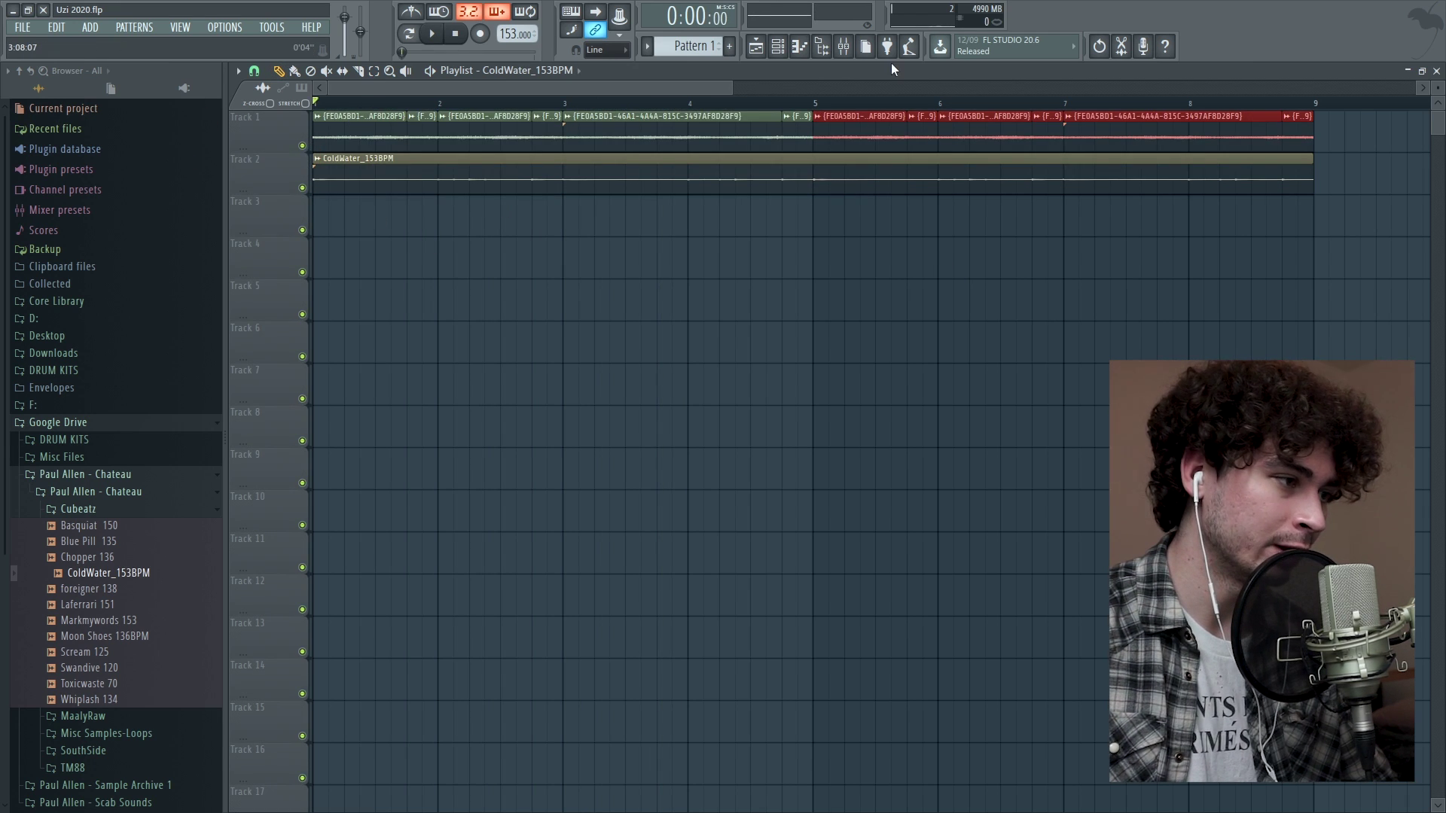
pyautogui.press('space')
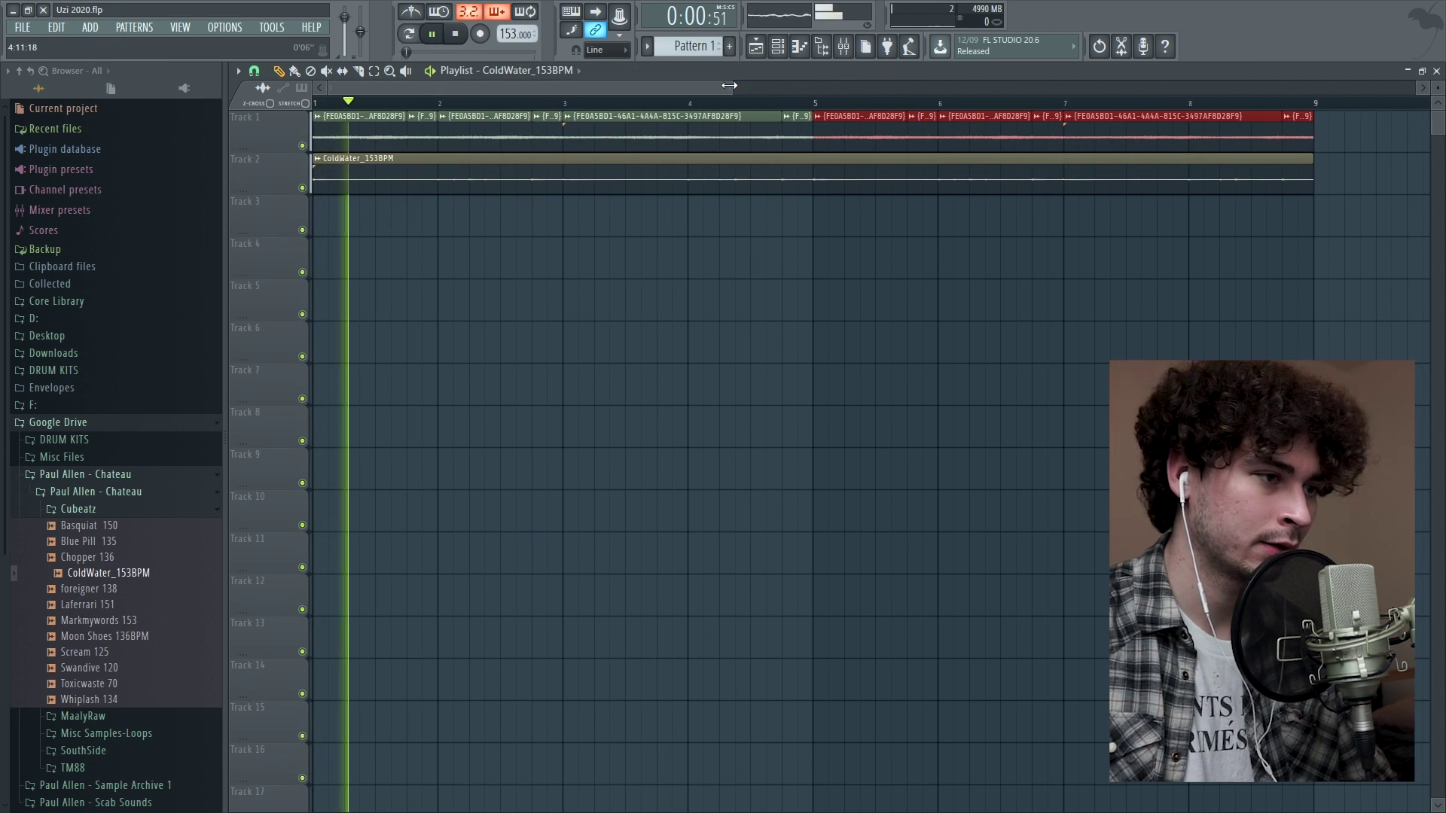
pyautogui.scroll(-2, 1018, 379)
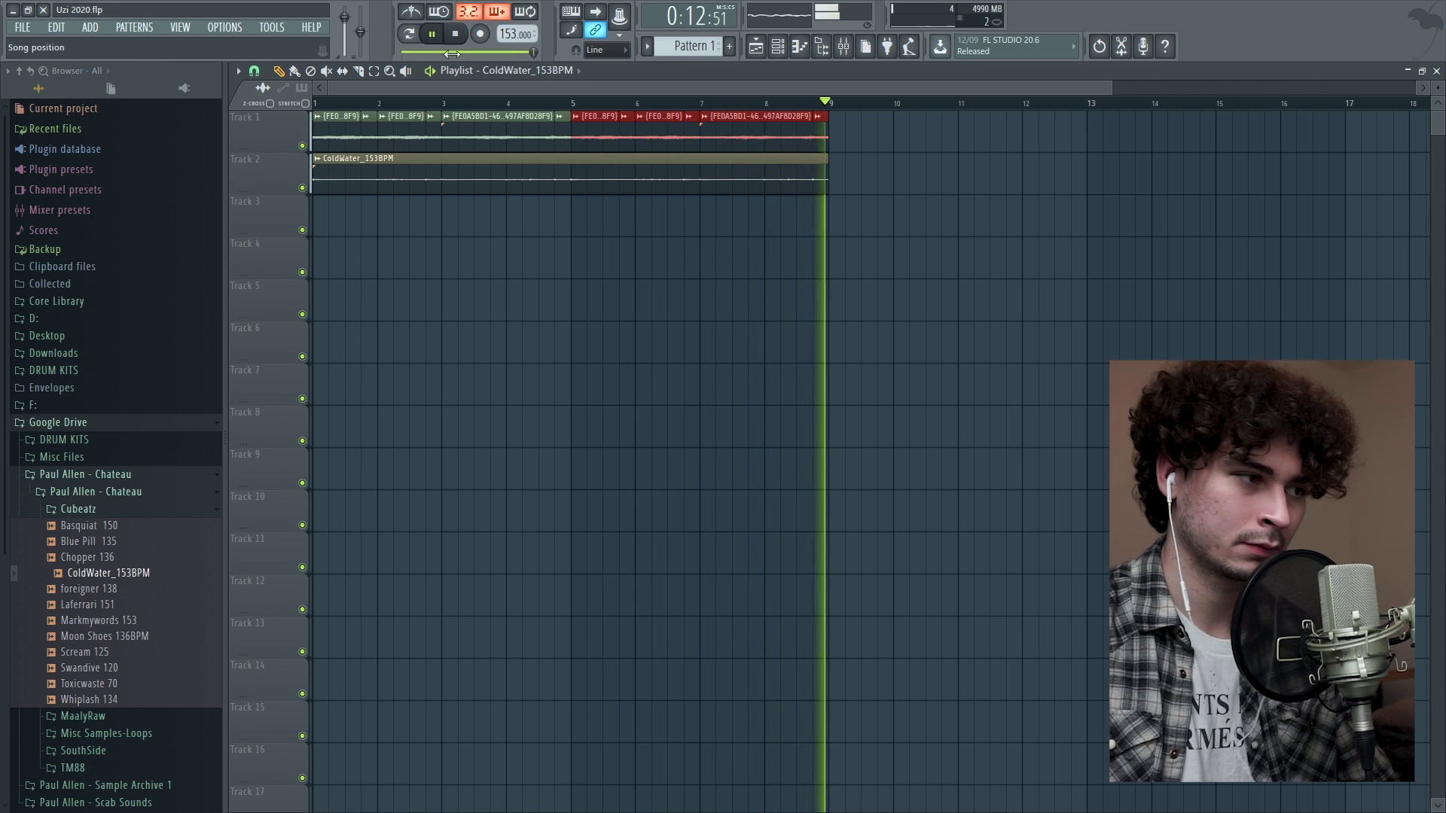
# Mute the ColdWater track and preview loops like Swandive 120 and WARNING VOLUMEEEE 142 in MaalyRaw and Misc Samples-Loops
pyautogui.click(456, 36)
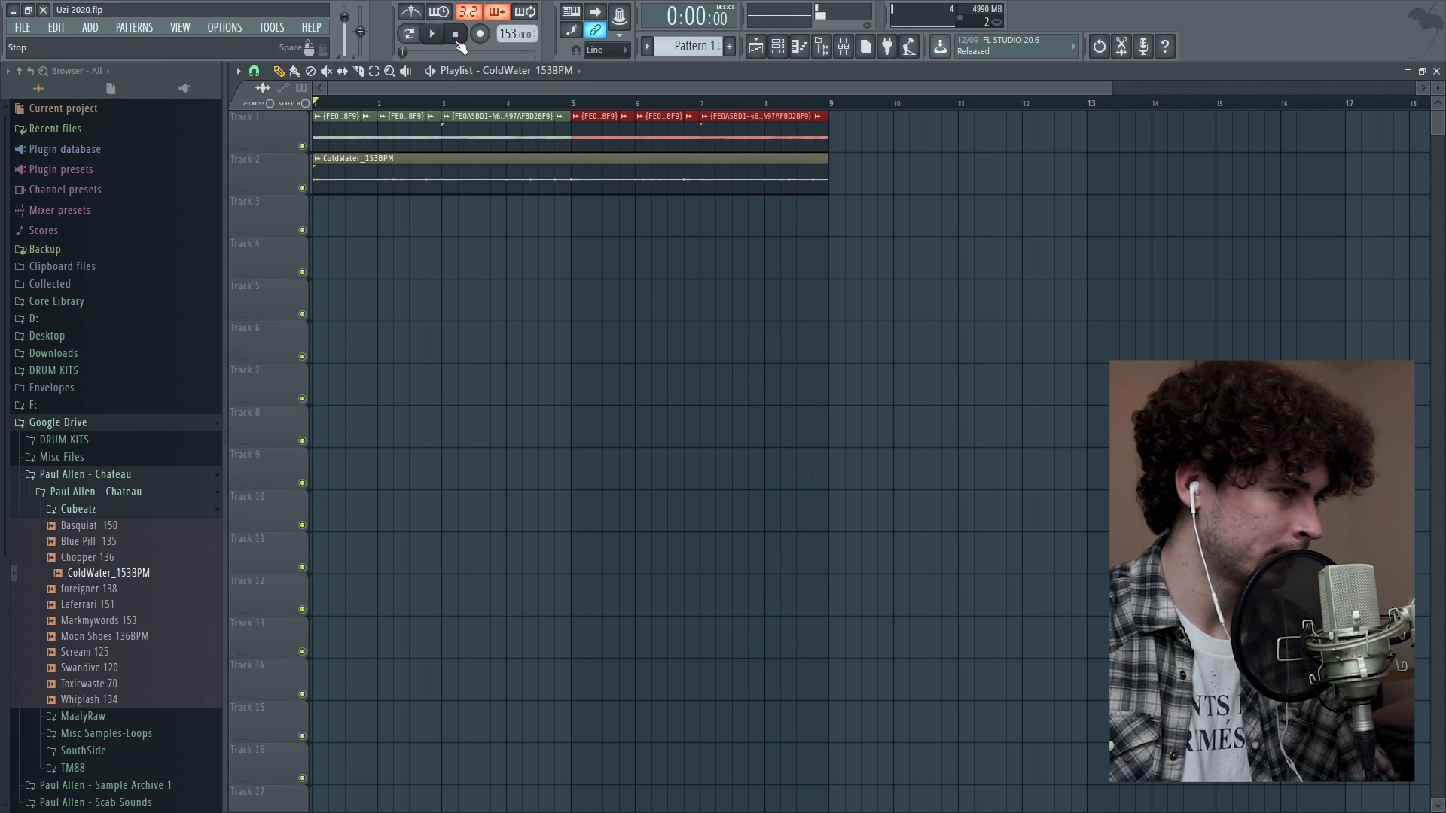
pyautogui.click(303, 188)
pyautogui.scroll(-5, 71, 596)
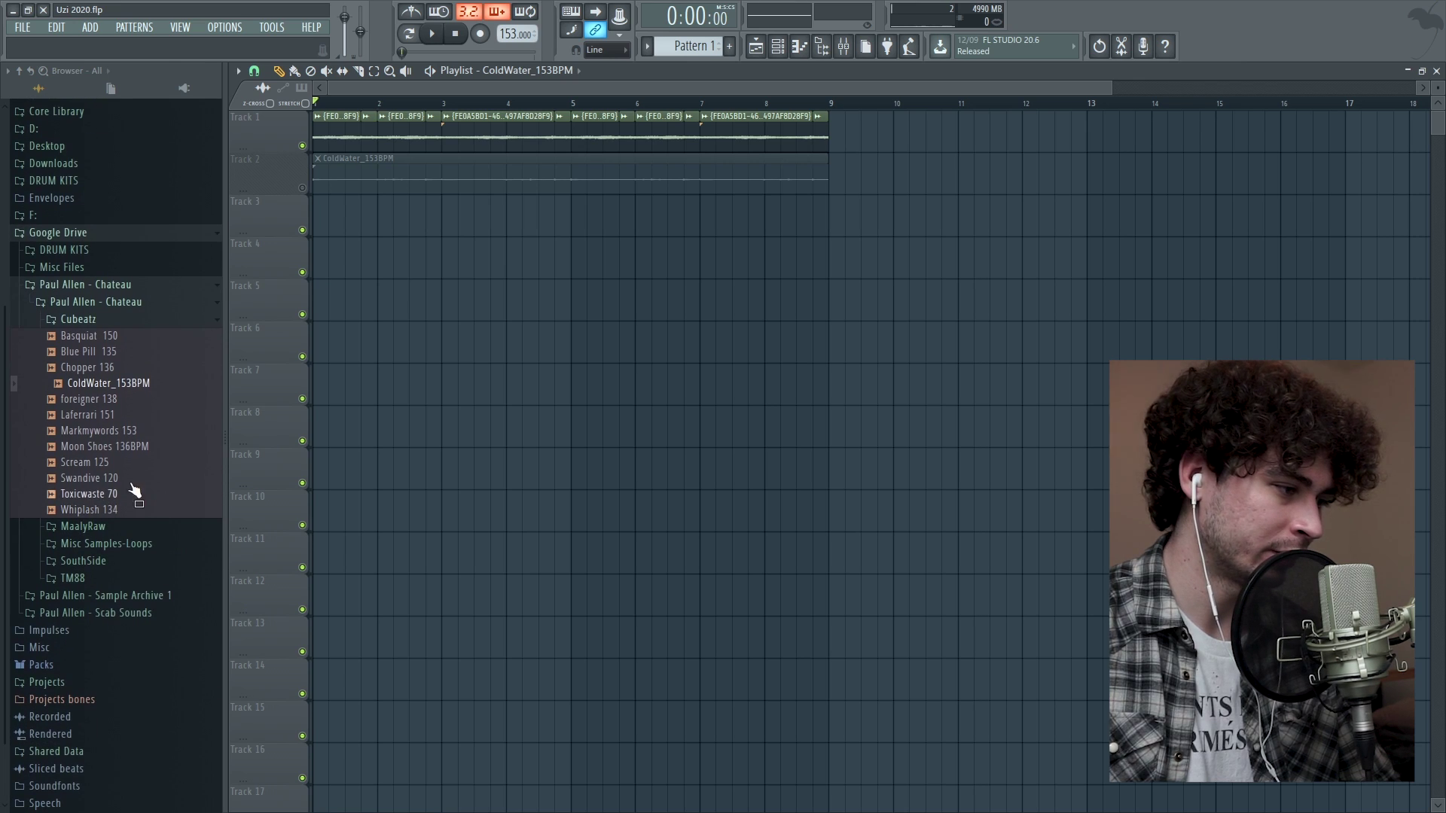
pyautogui.click(84, 479)
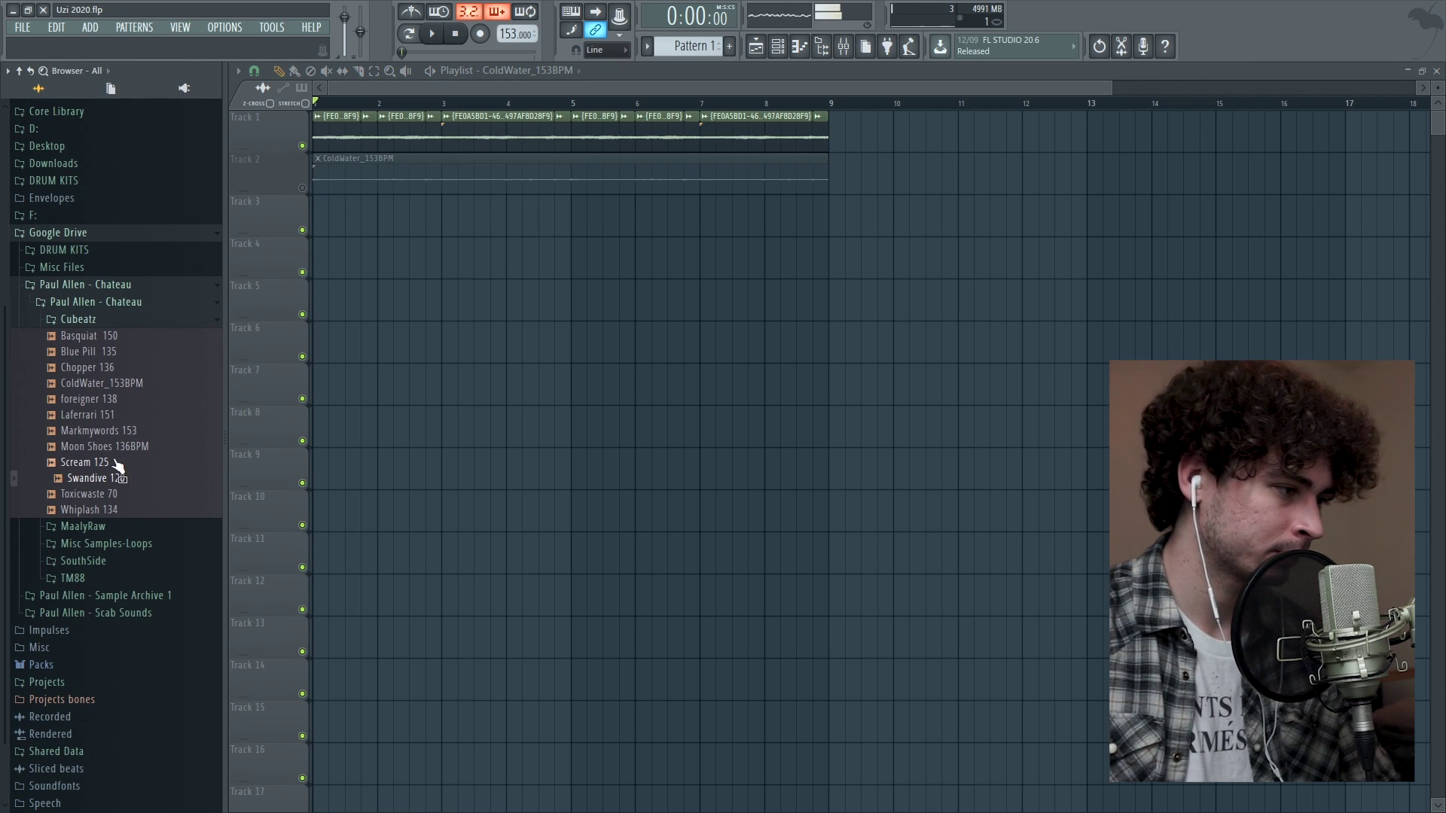
pyautogui.click(112, 528)
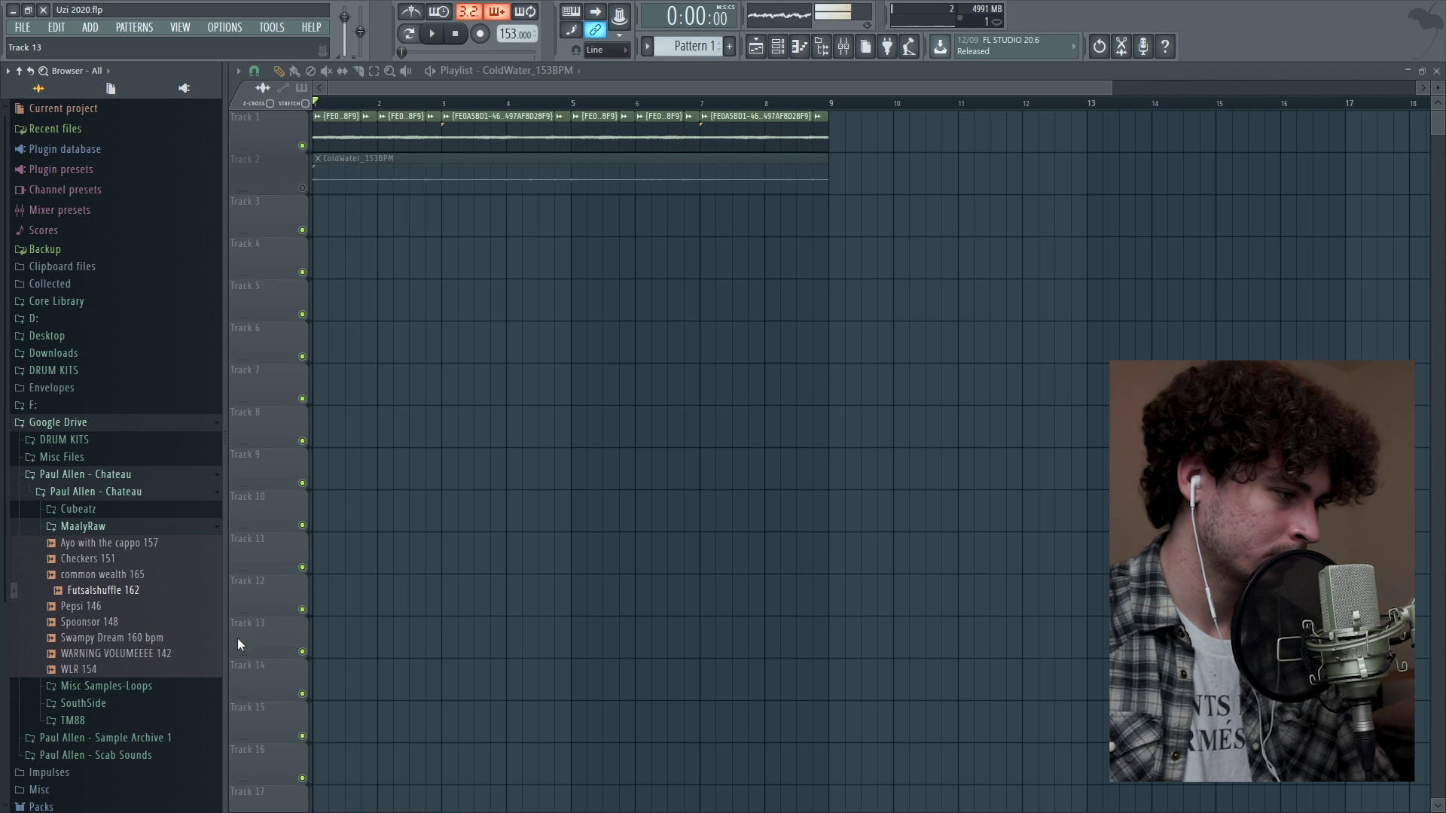
pyautogui.moveTo(136, 653); pyautogui.dragTo(178, 655)
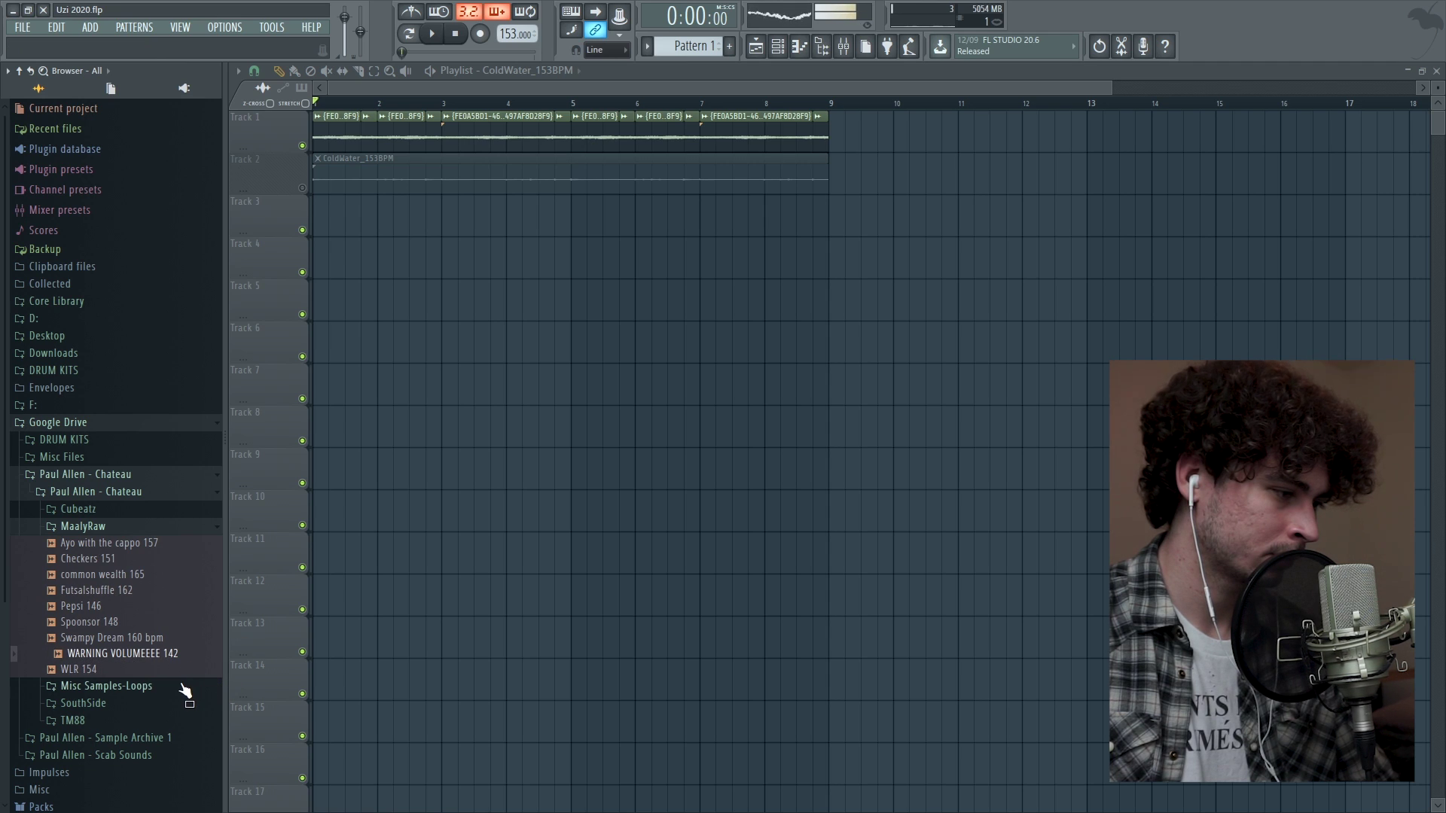
pyautogui.click(182, 687)
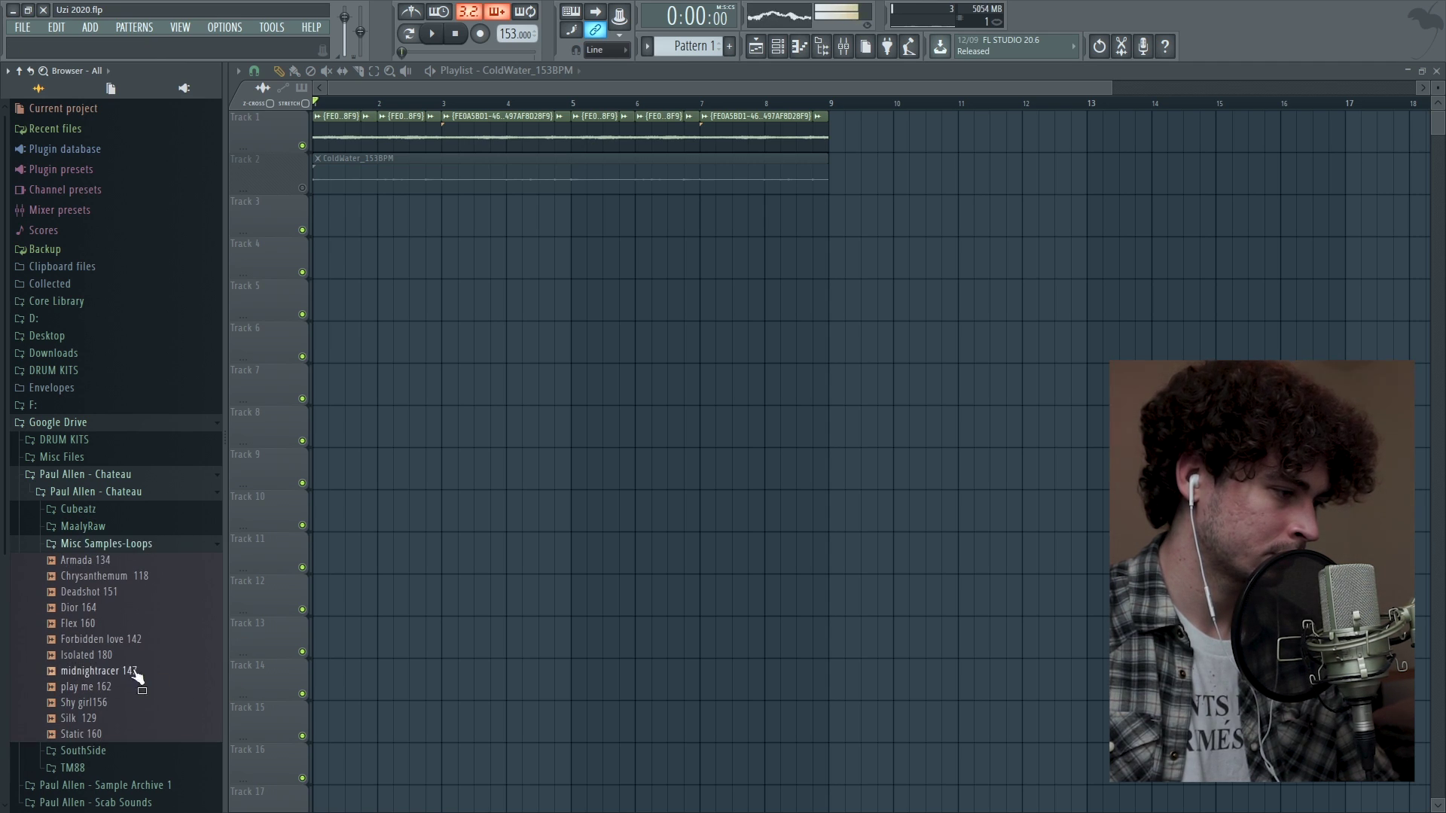
pyautogui.click(108, 528)
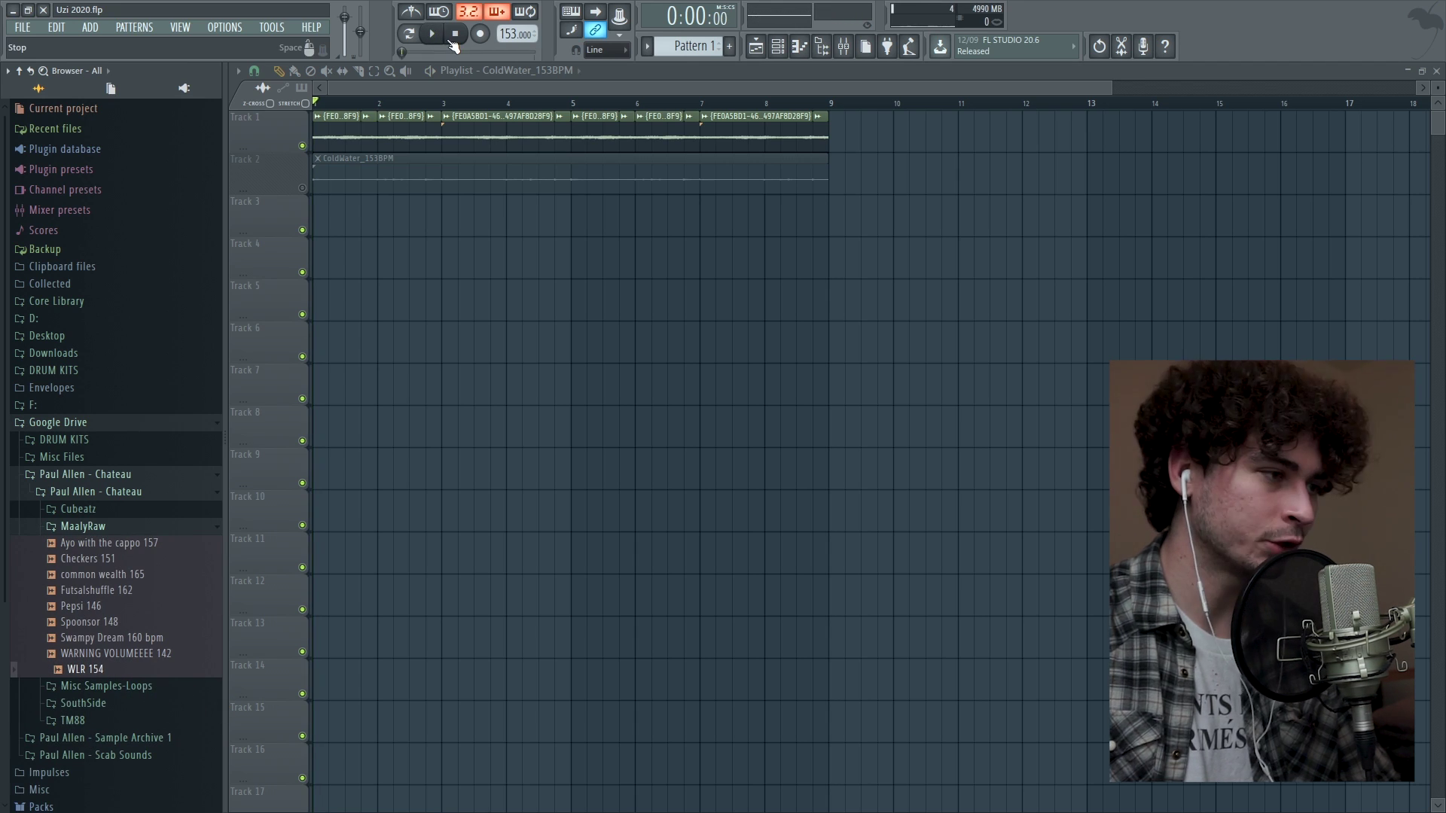
# Collapse the Google Drive folder, unmute ColdWater_153BPM, and paint a Pattern 2 clip on Track 3
pyautogui.click(68, 426)
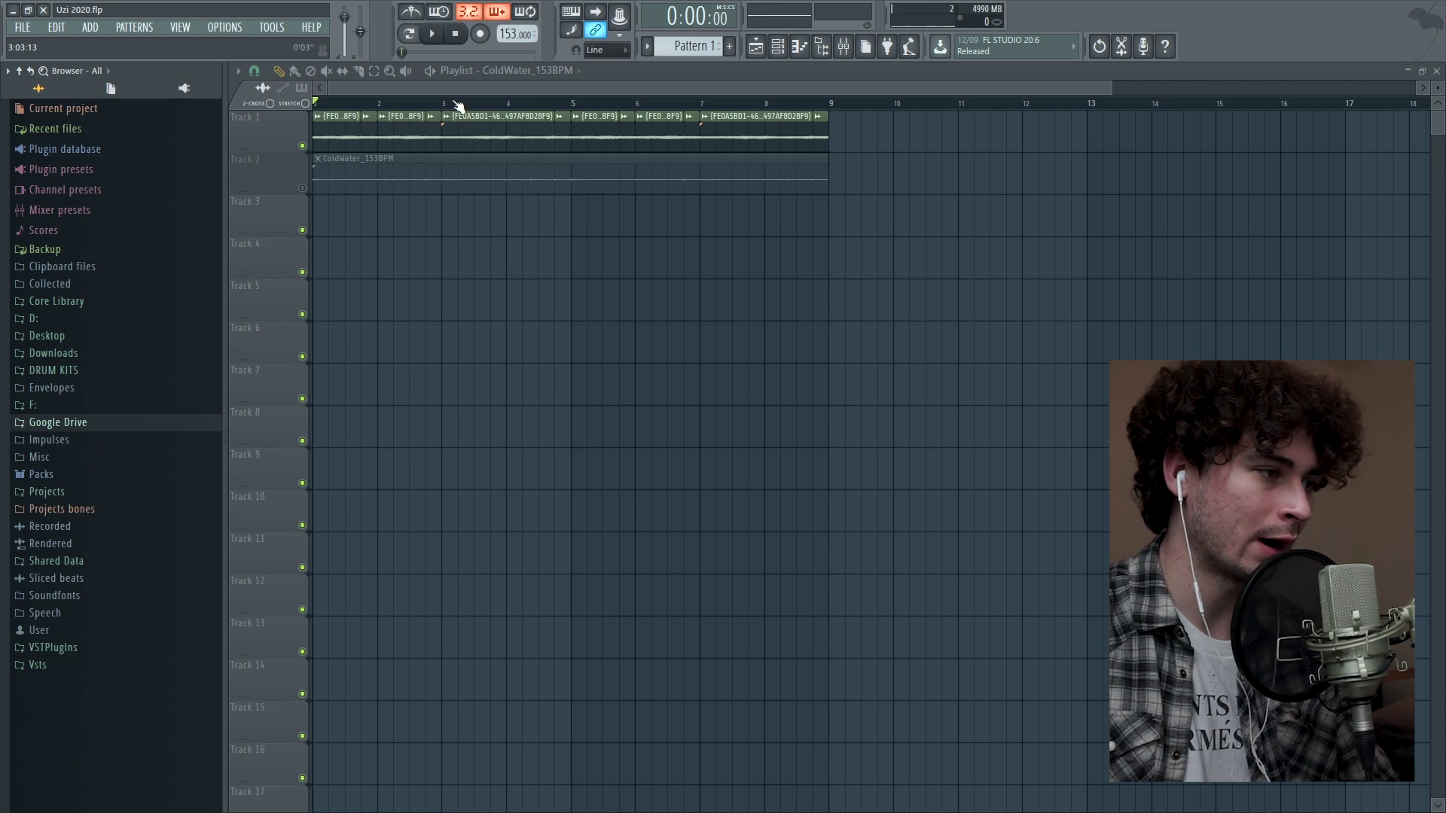
pyautogui.click(302, 187)
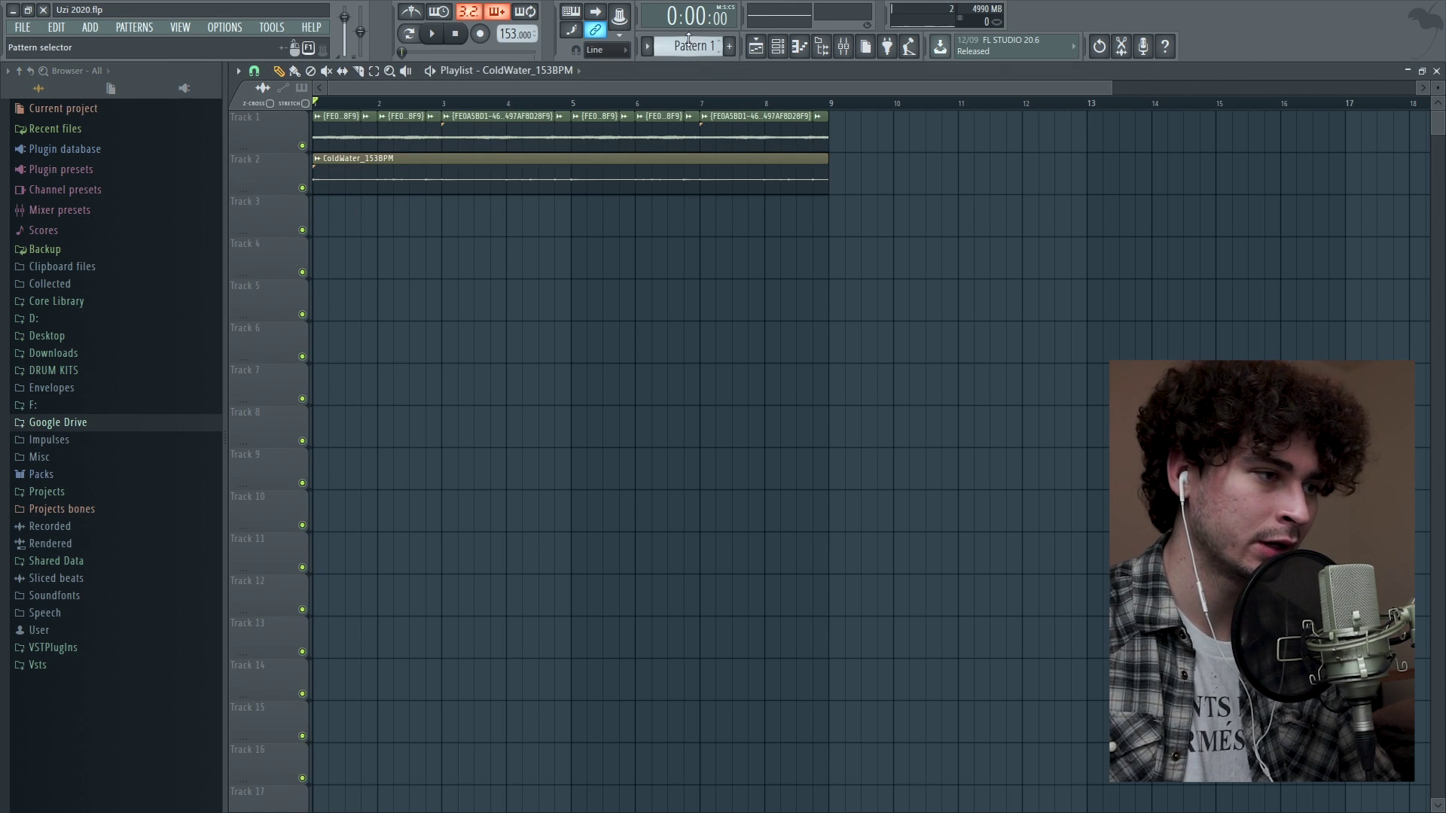
pyautogui.click(328, 218)
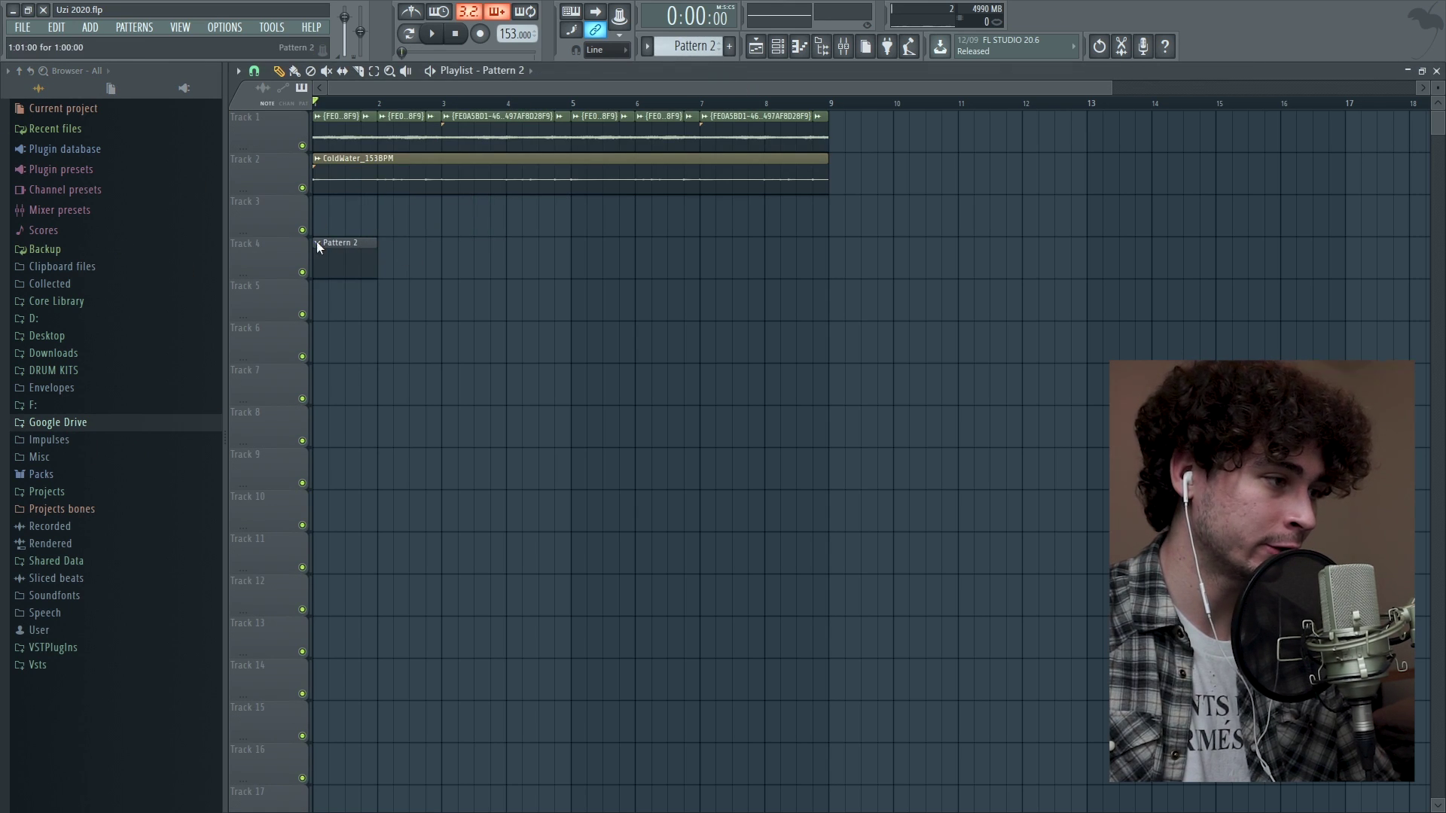
# Add a Nexus instrument as channel 3 and route it to its own mixer insert
pyautogui.click(800, 46)
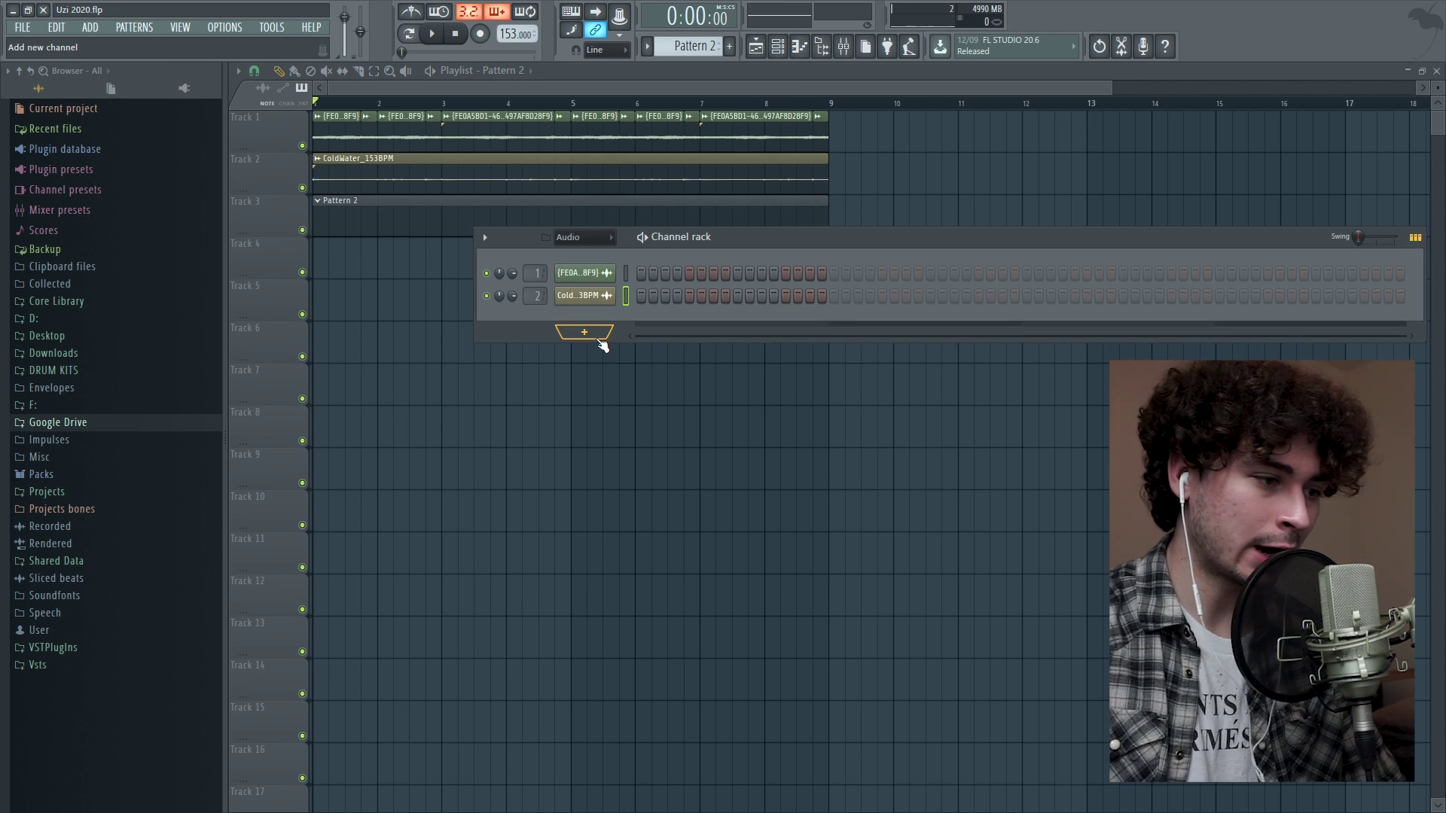
pyautogui.click(599, 339)
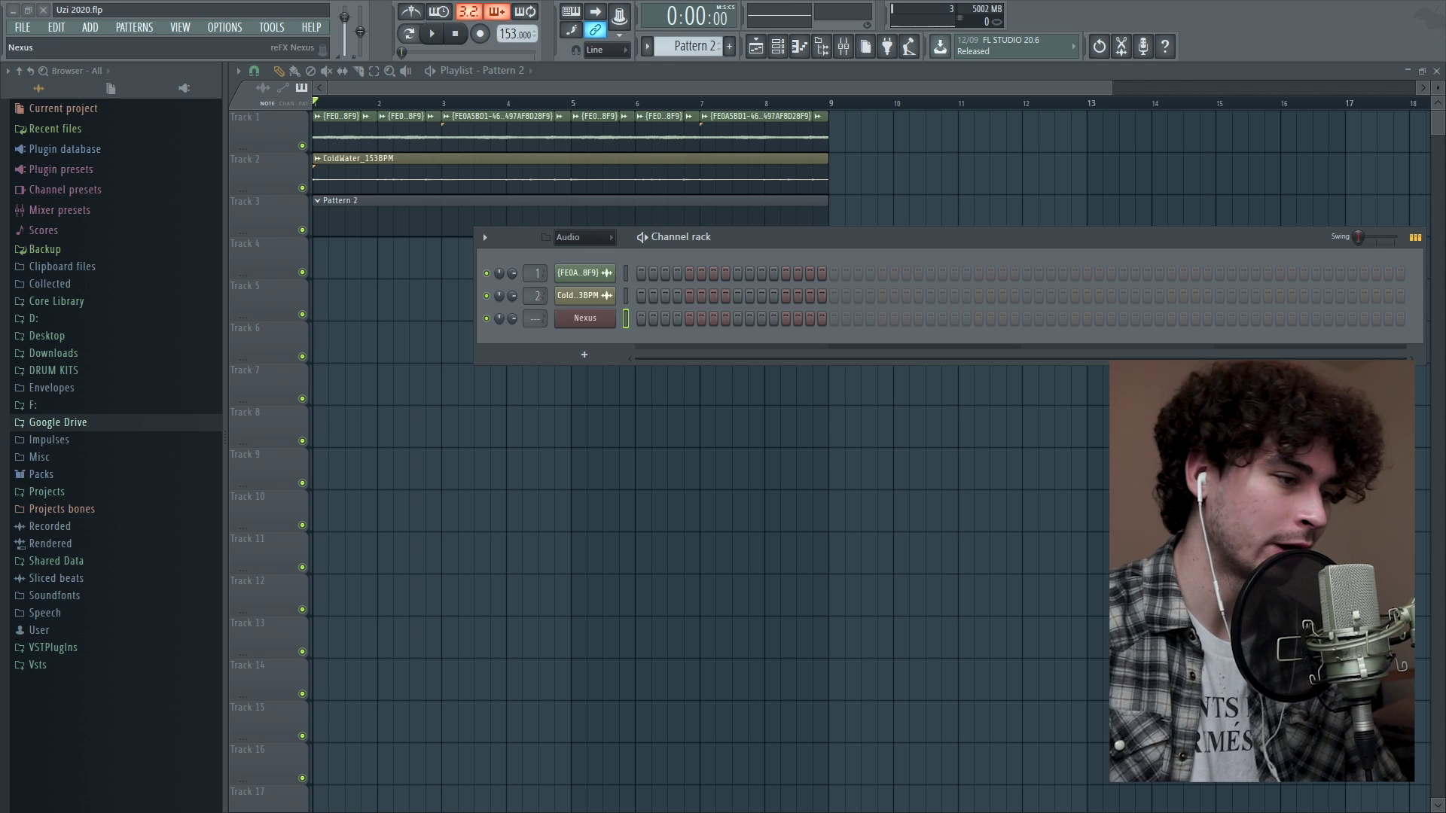
pyautogui.hotkey('ctrl', 'l')
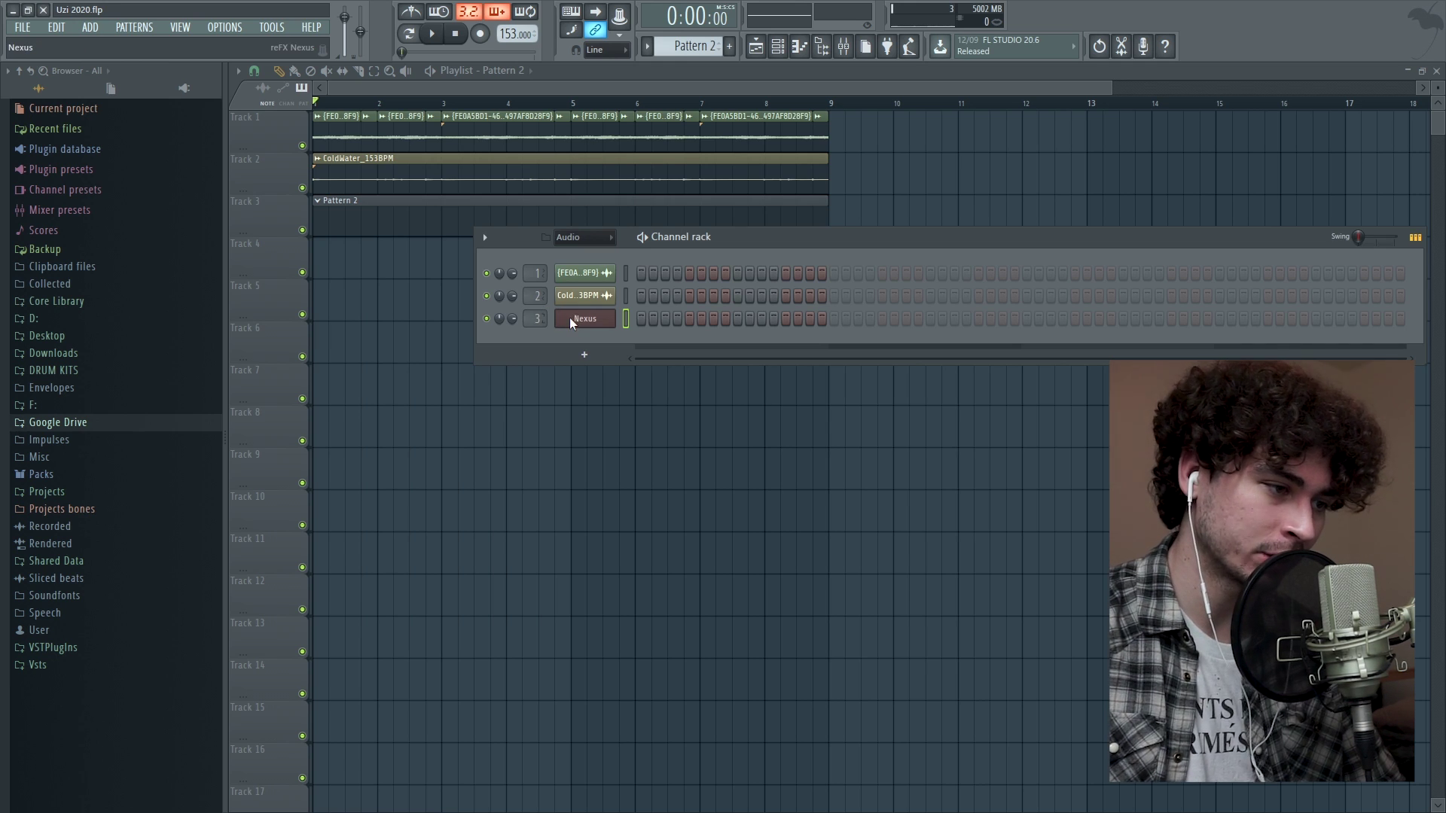
# Shift the F#4 Nexus note slightly later and audition the melody
pyautogui.press('space')
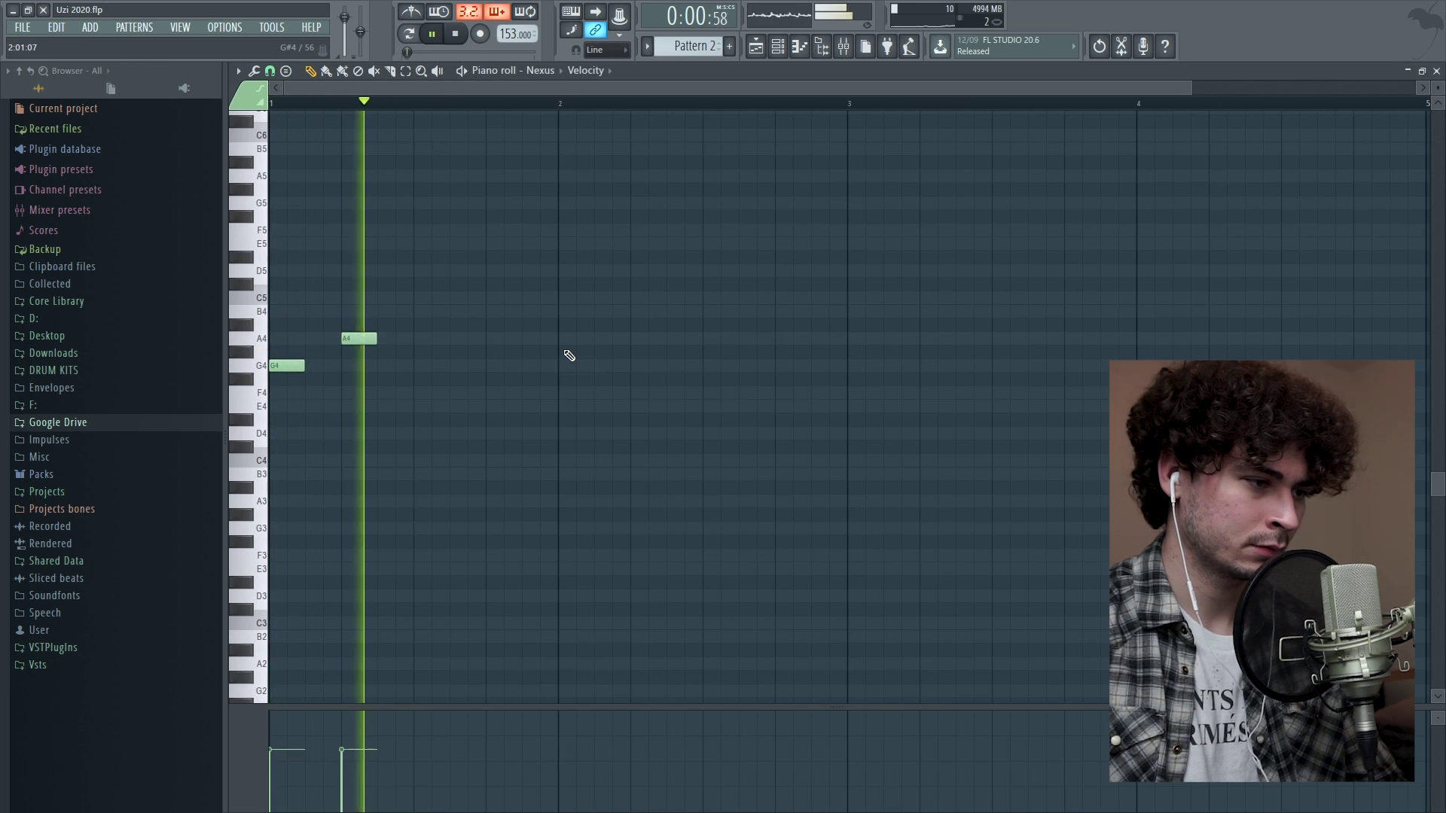
pyautogui.press('space')
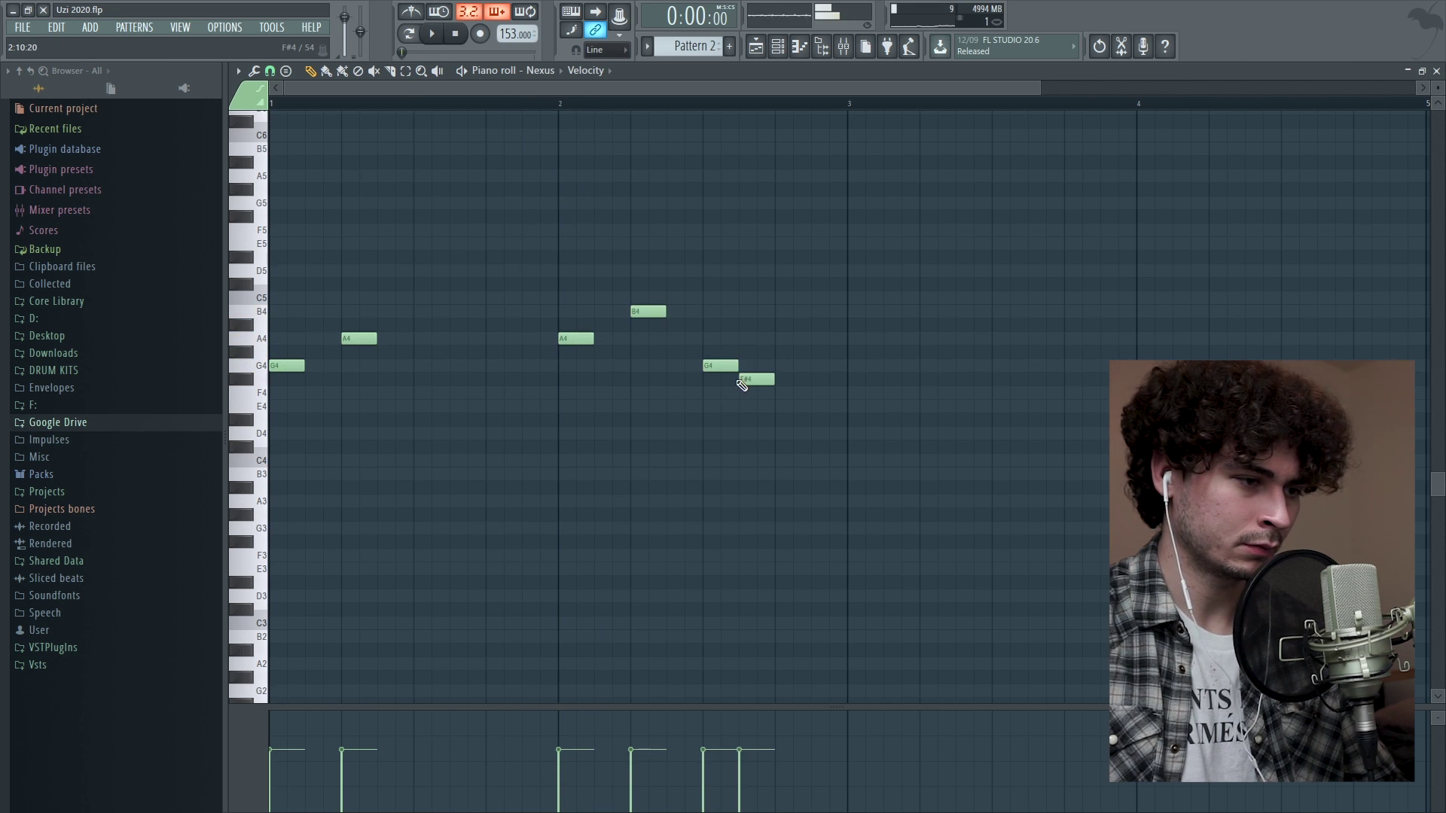
pyautogui.press('space')
pyautogui.moveTo(742, 385); pyautogui.dragTo(783, 378)
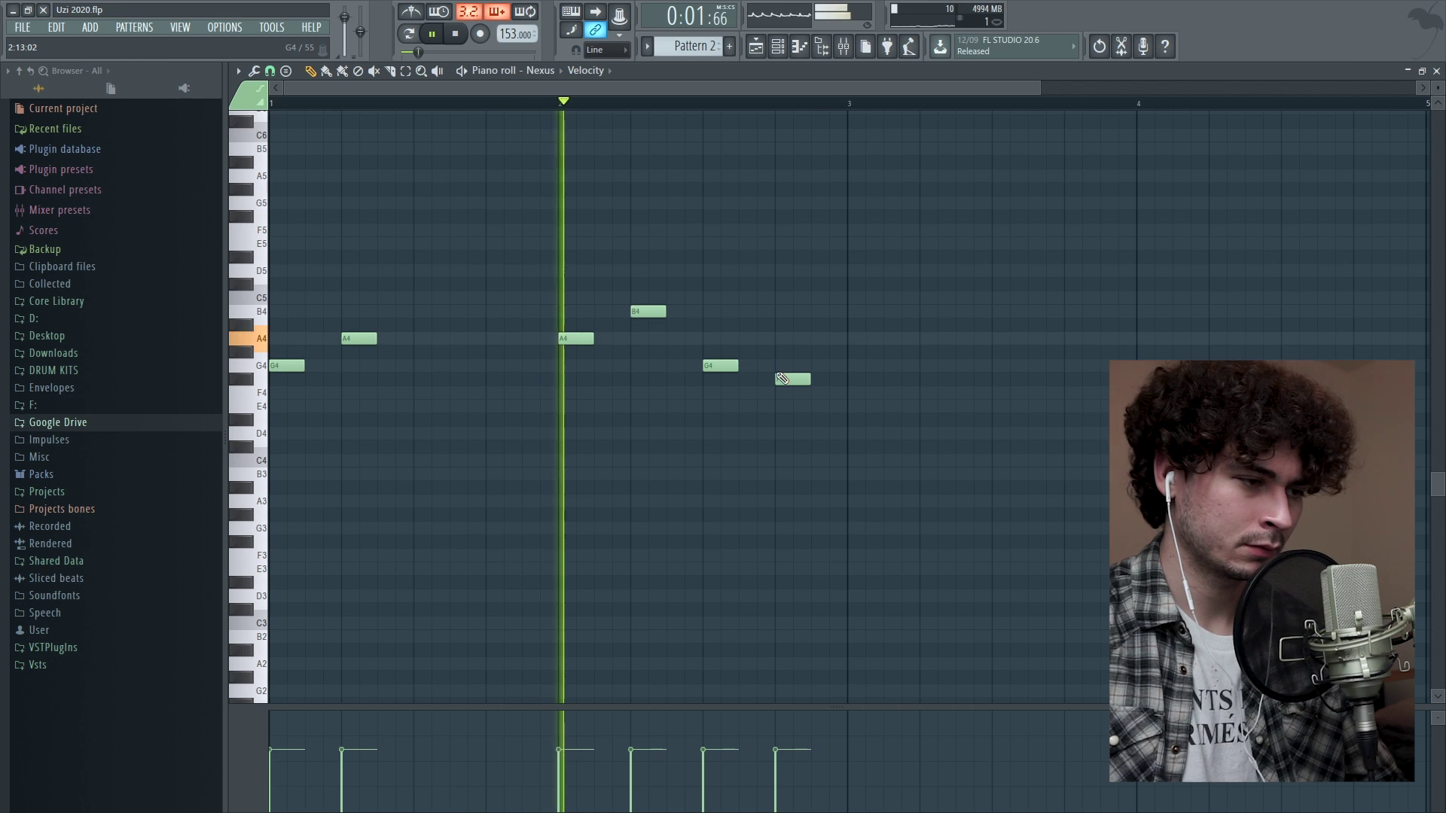
pyautogui.press('space')
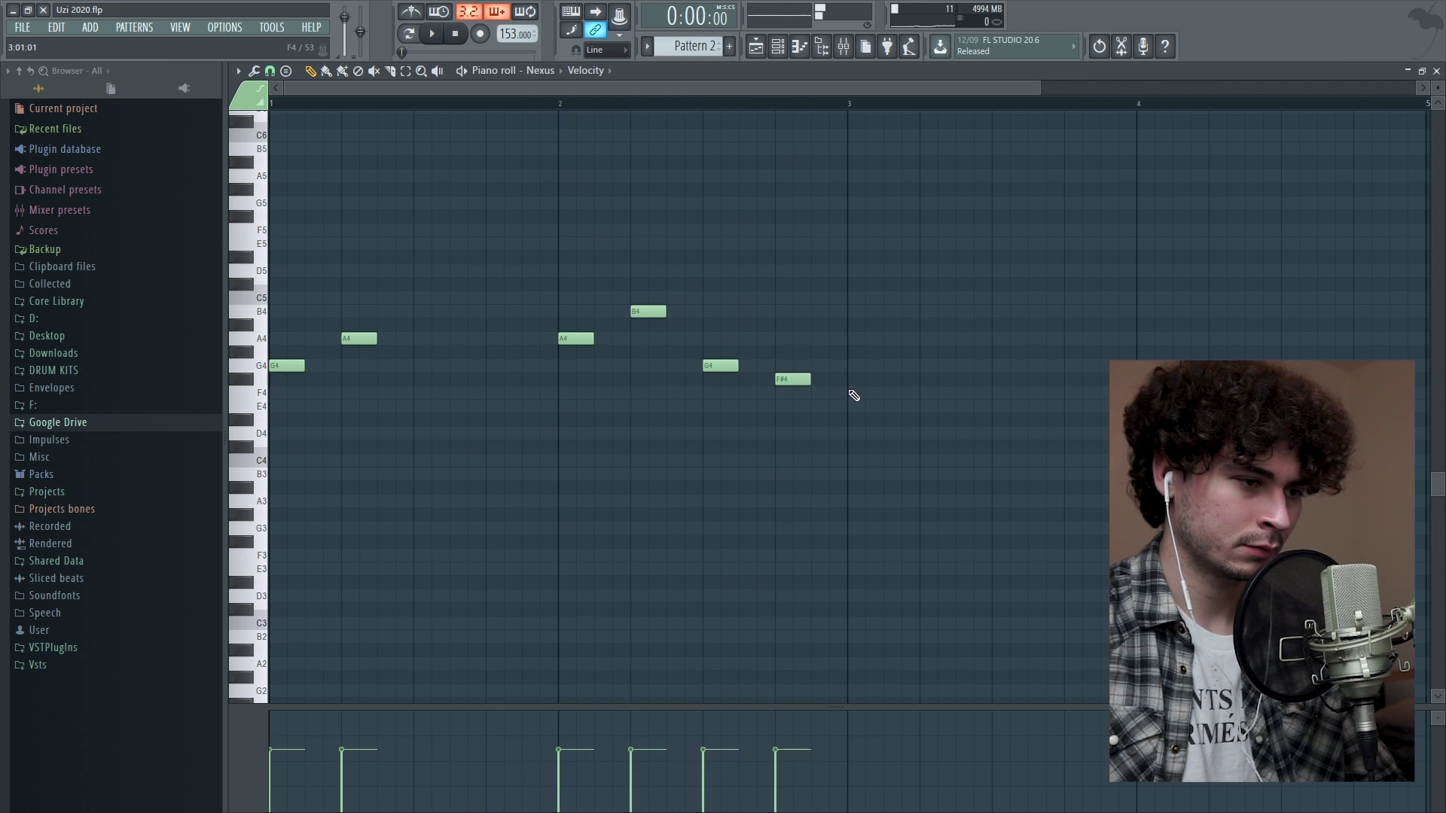
pyautogui.press('space')
# Add an F#4 note at bar 3, a G4 after it, and an F#4 at bar 4, then replay
pyautogui.click(855, 418)
pyautogui.moveTo(859, 418); pyautogui.dragTo(859, 380)
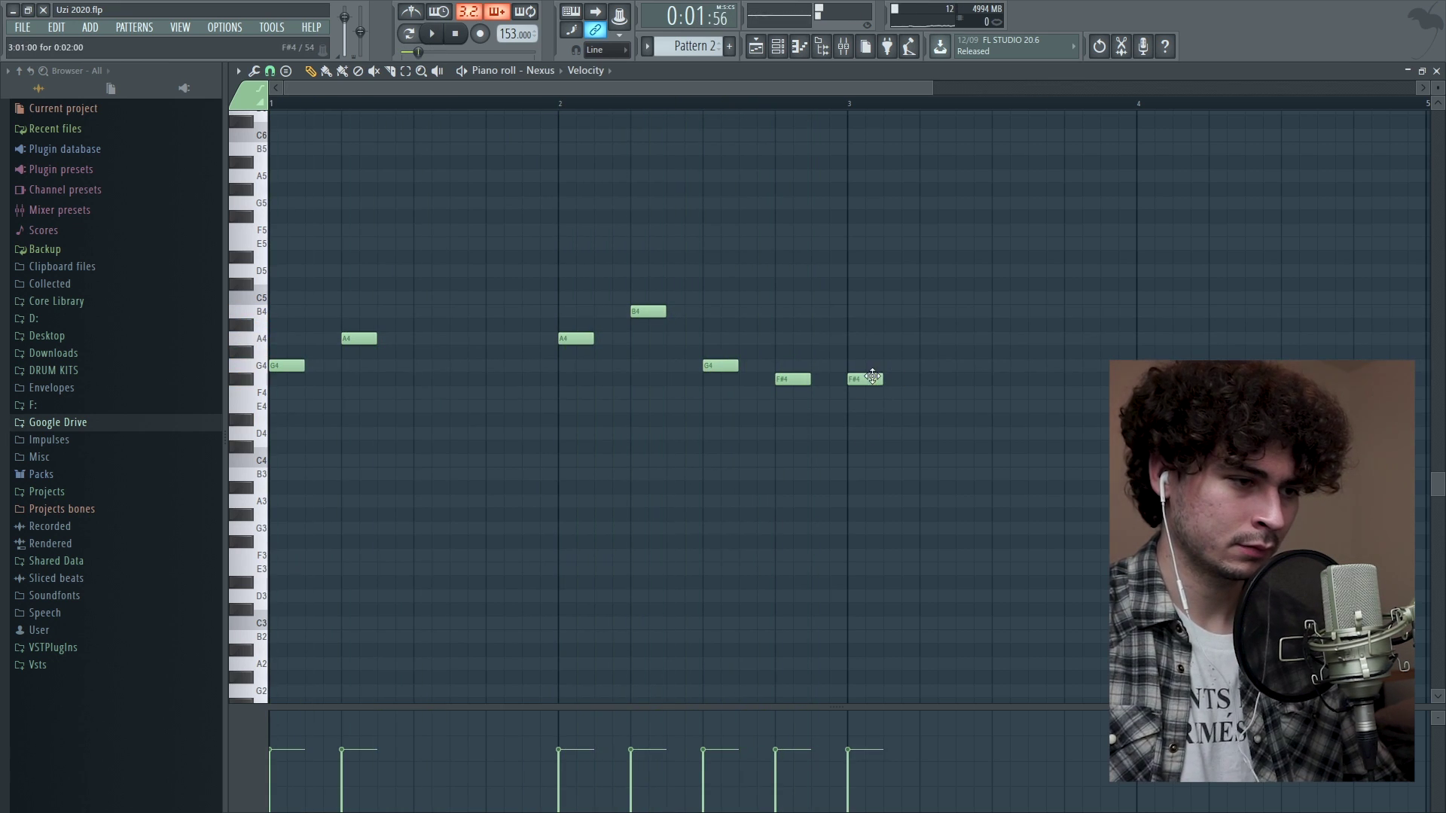
pyautogui.click(930, 366)
pyautogui.moveTo(928, 94); pyautogui.dragTo(979, 94)
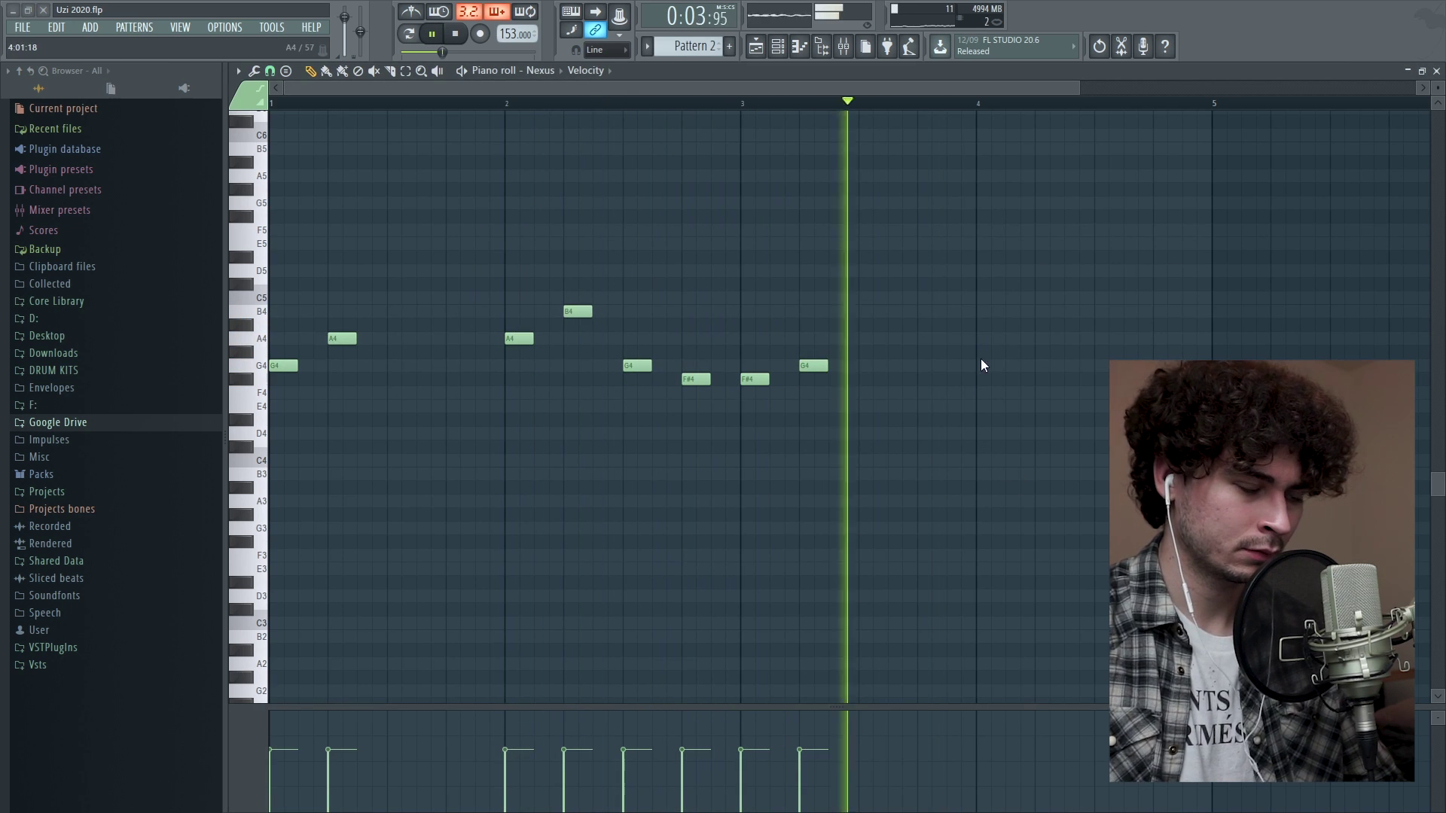
pyautogui.click(983, 379)
pyautogui.press('space')
pyautogui.press('space')
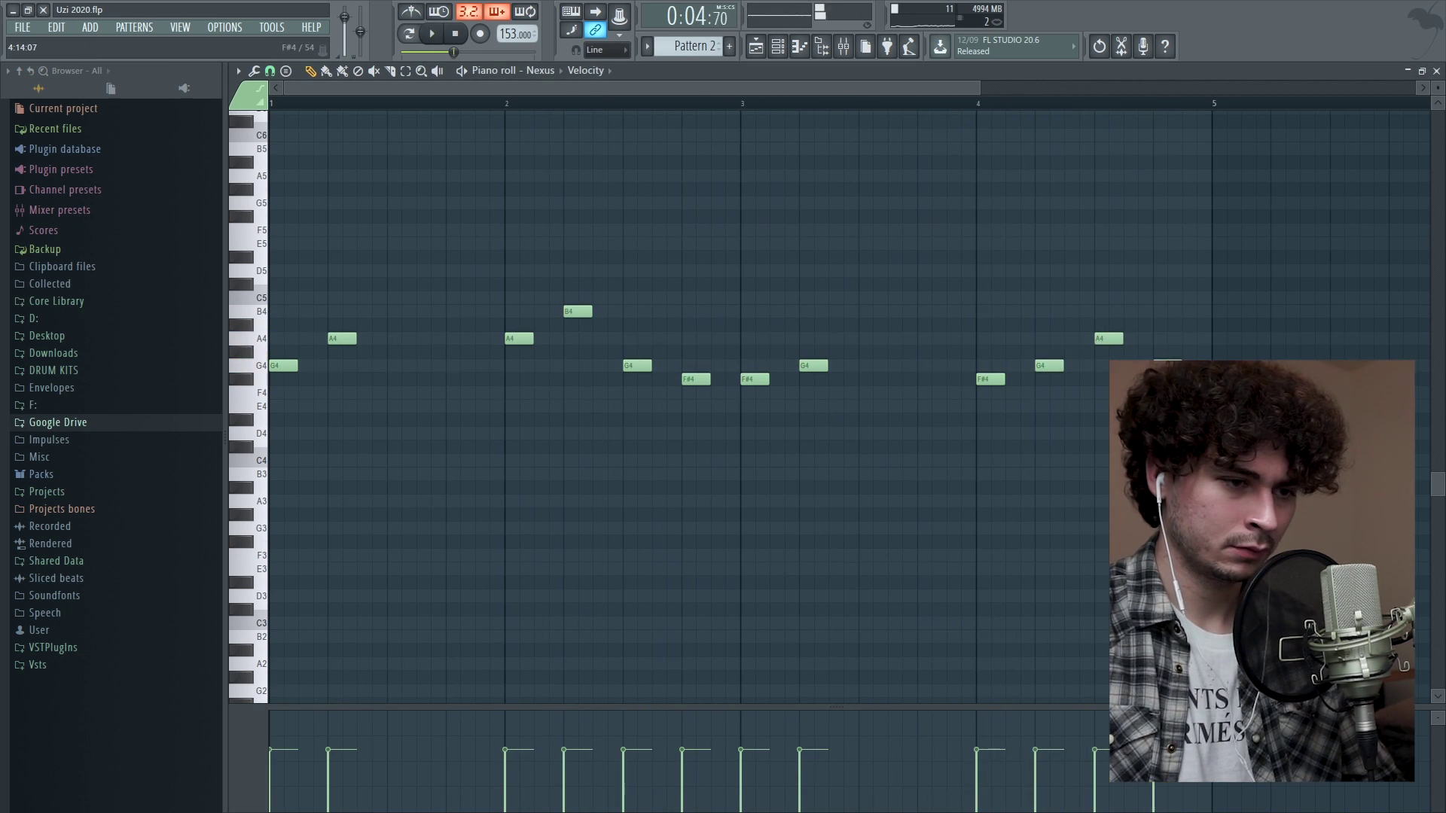
pyautogui.press('space')
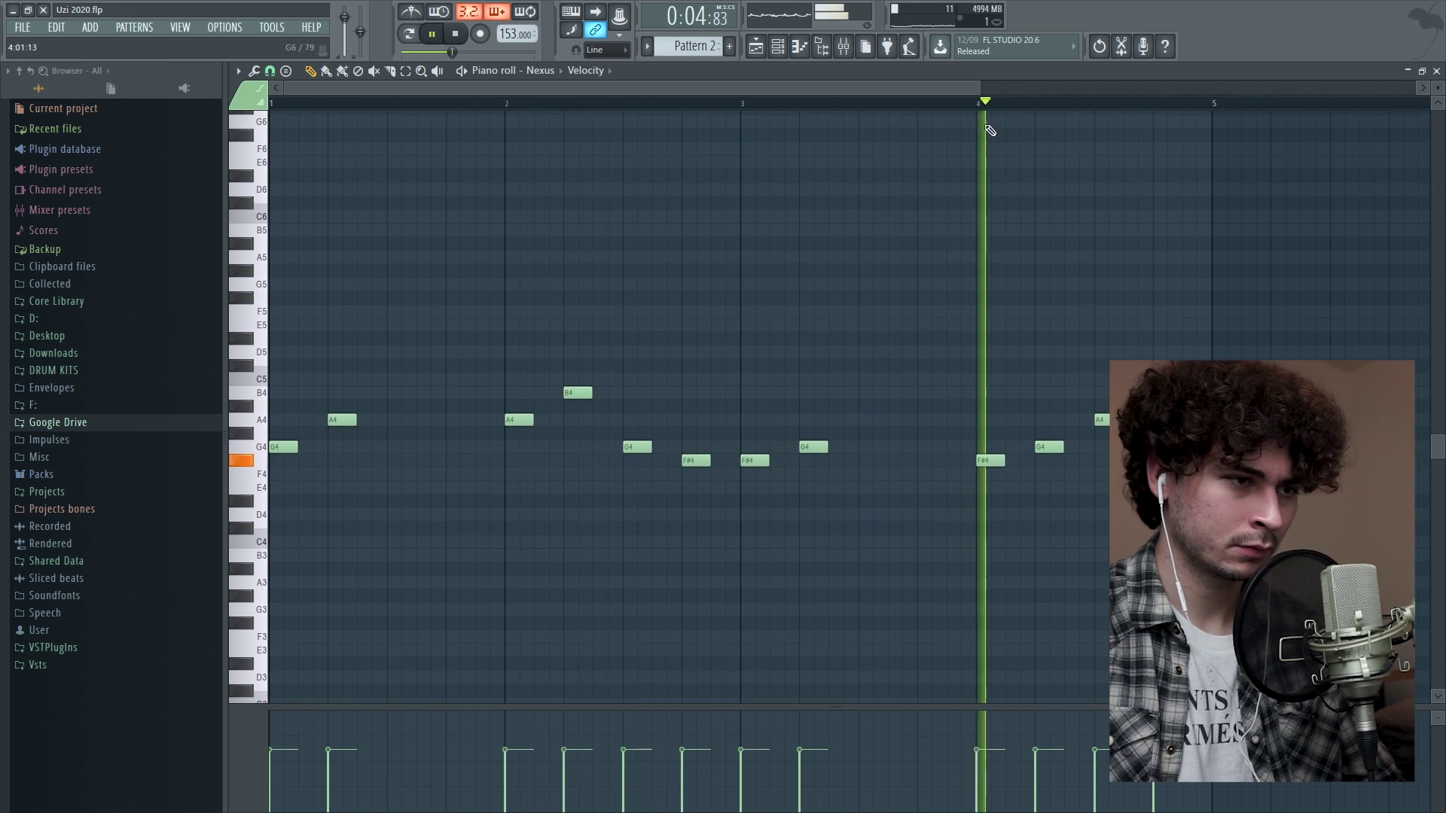
# Bring up the channel rack, then go back to the Playlist
pyautogui.scroll(2, 1116, 167)
pyautogui.scroll(-1, 1116, 168)
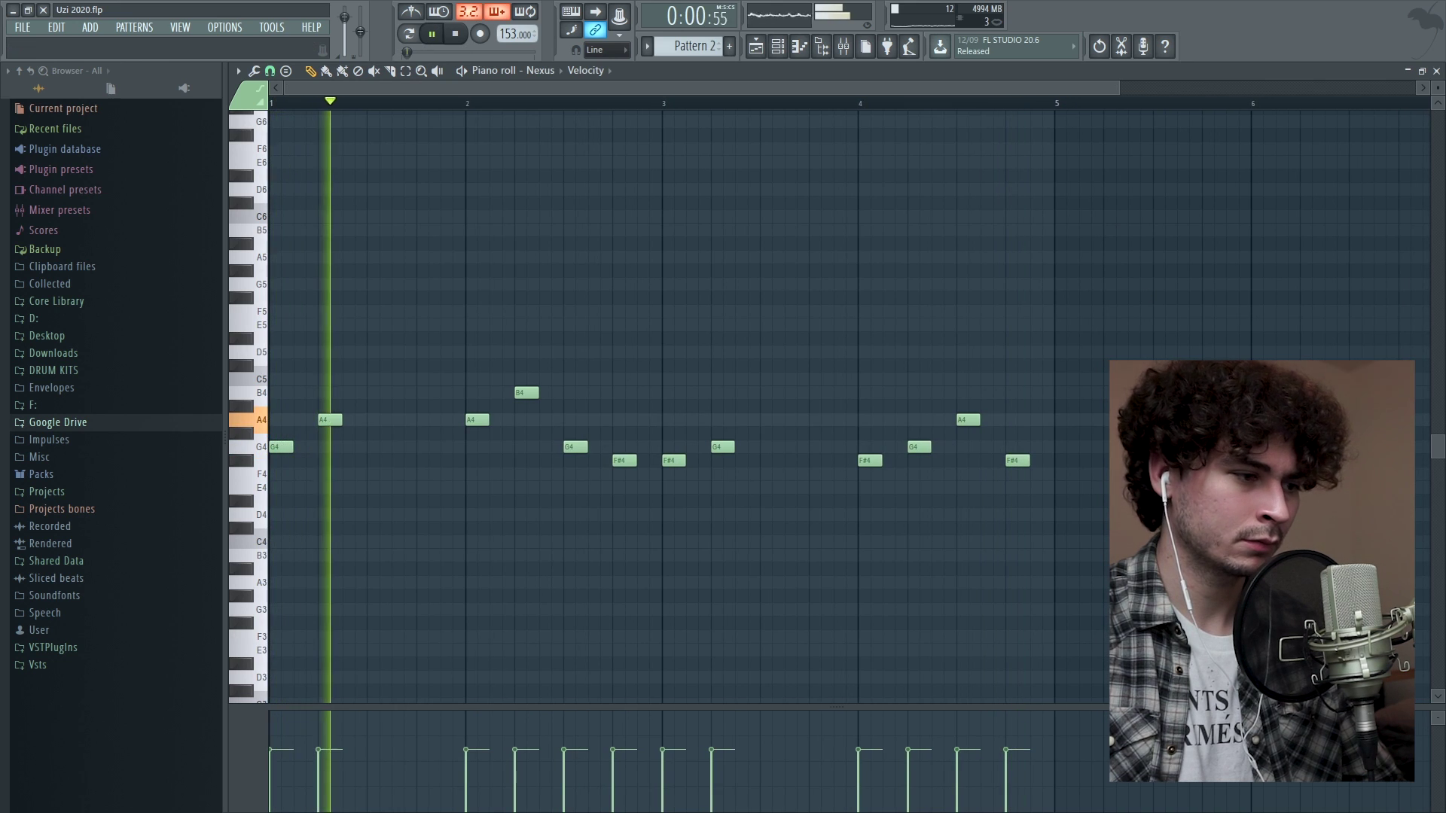
pyautogui.press('F6')
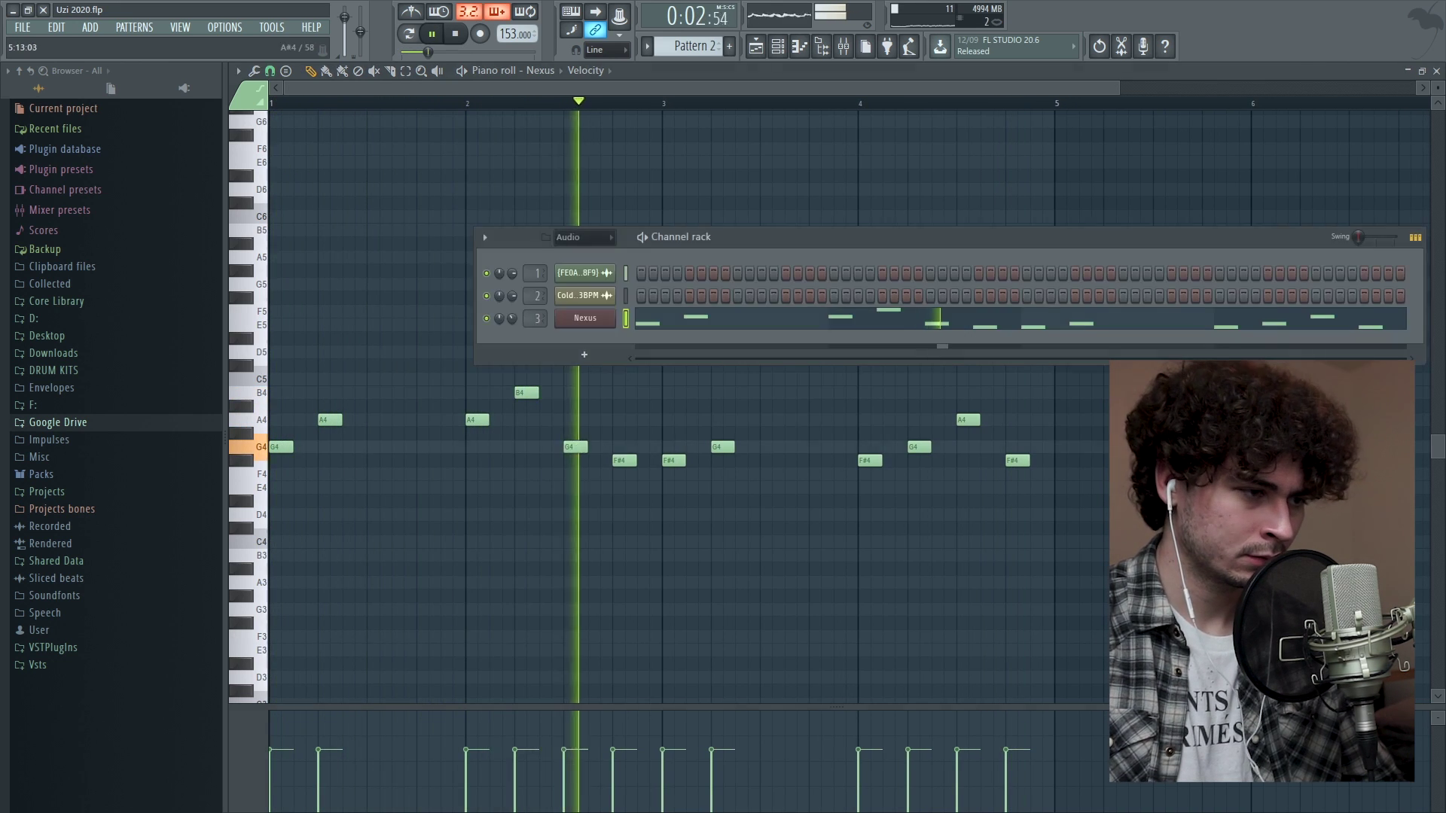
pyautogui.press('F5')
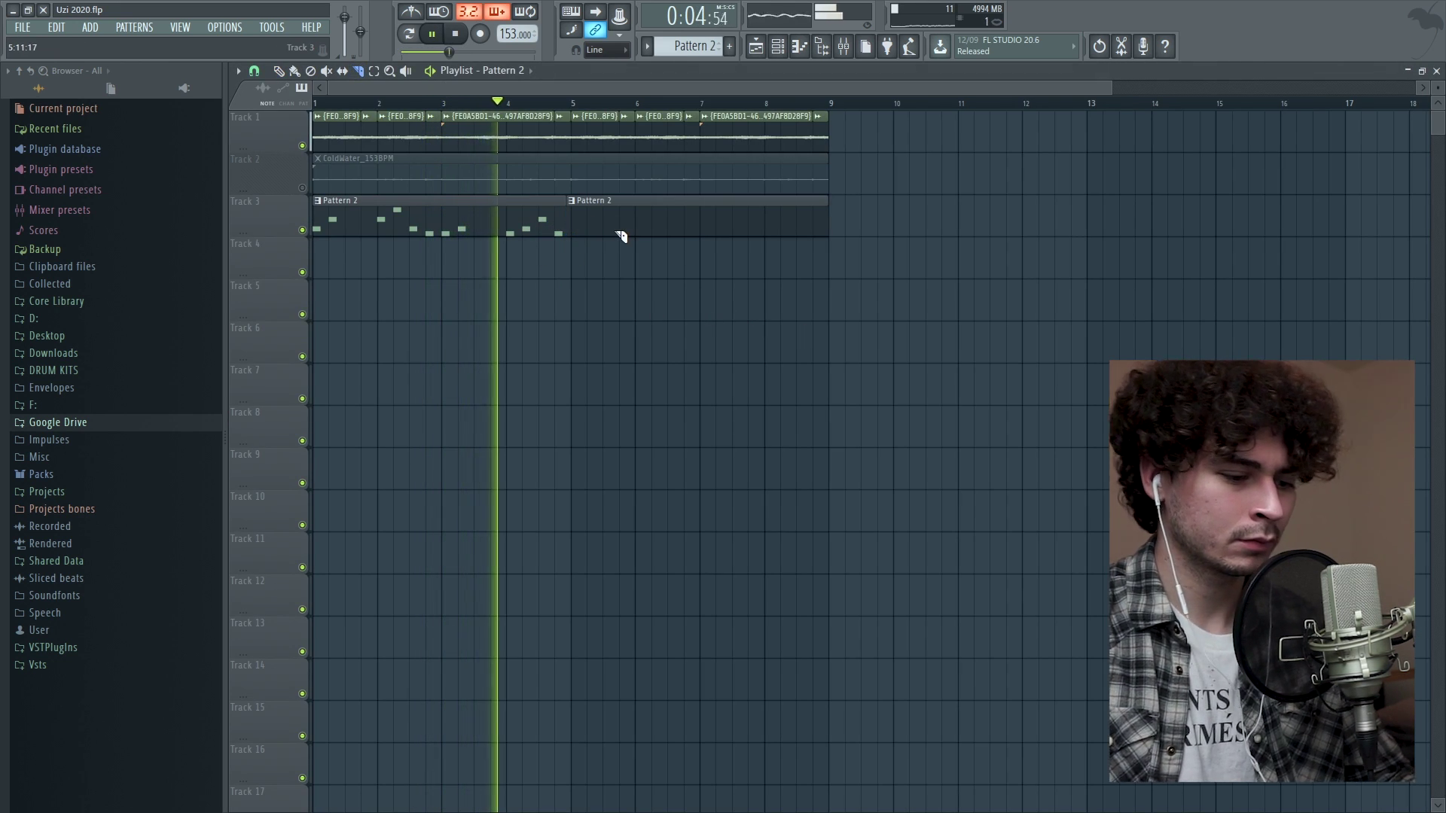
# Load Edison on mixer Insert 3, record one playback of the Nexus melody, and return to the Playlist
pyautogui.press('space')
pyautogui.press('F7')
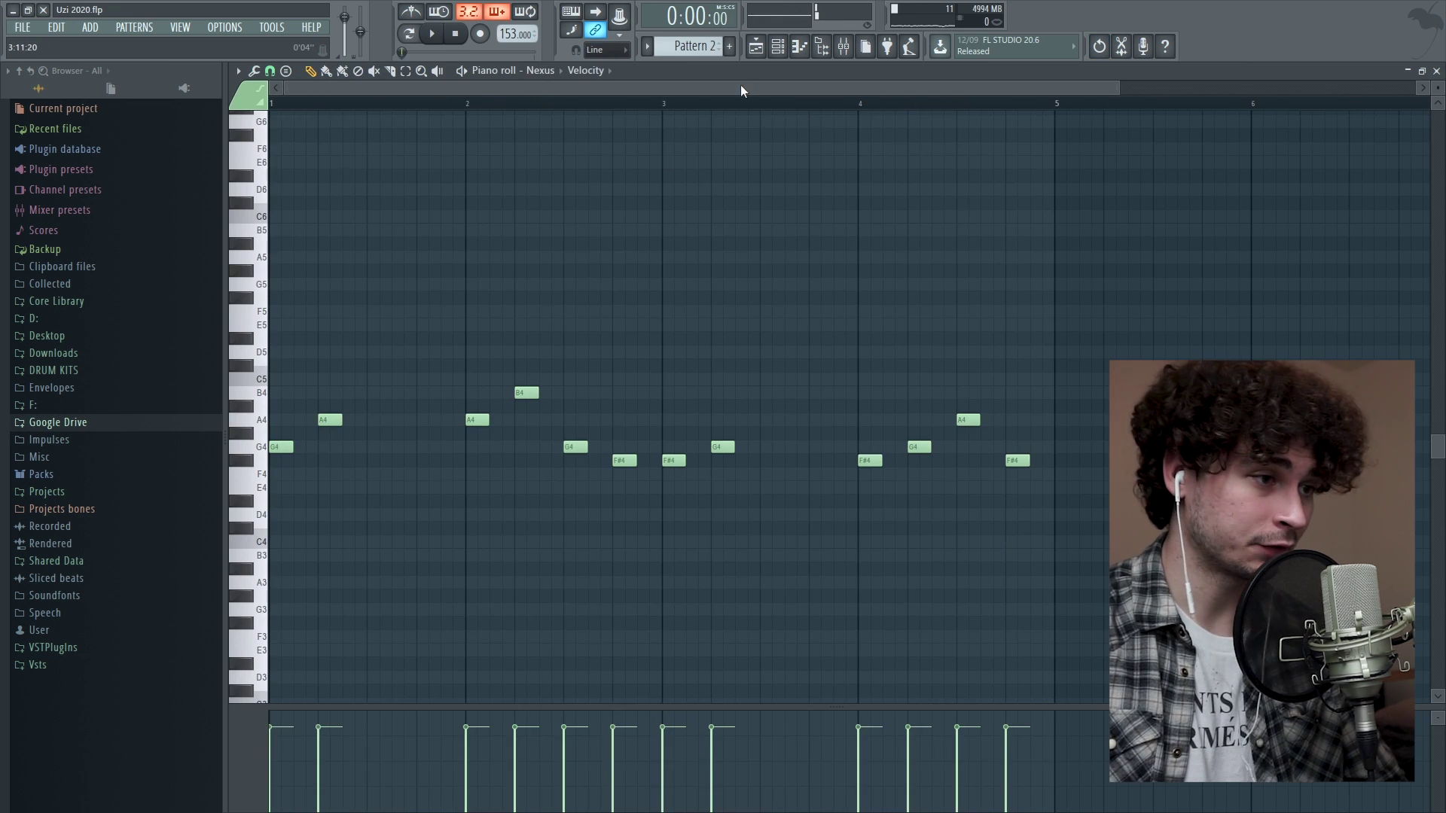
pyautogui.press('F9')
pyautogui.click(381, 260)
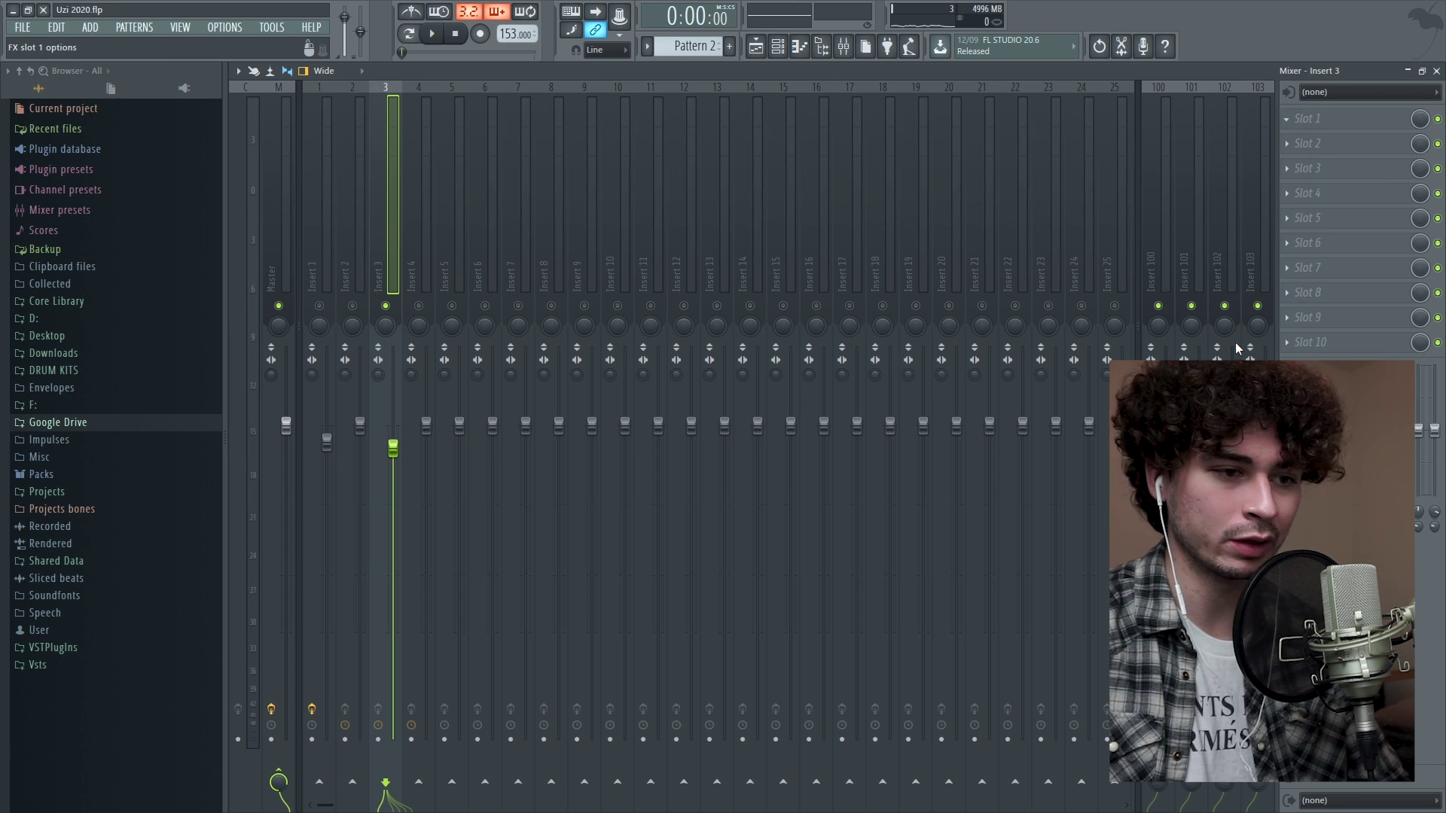
pyautogui.hotkey('ctrl', 'e')
pyautogui.press('space')
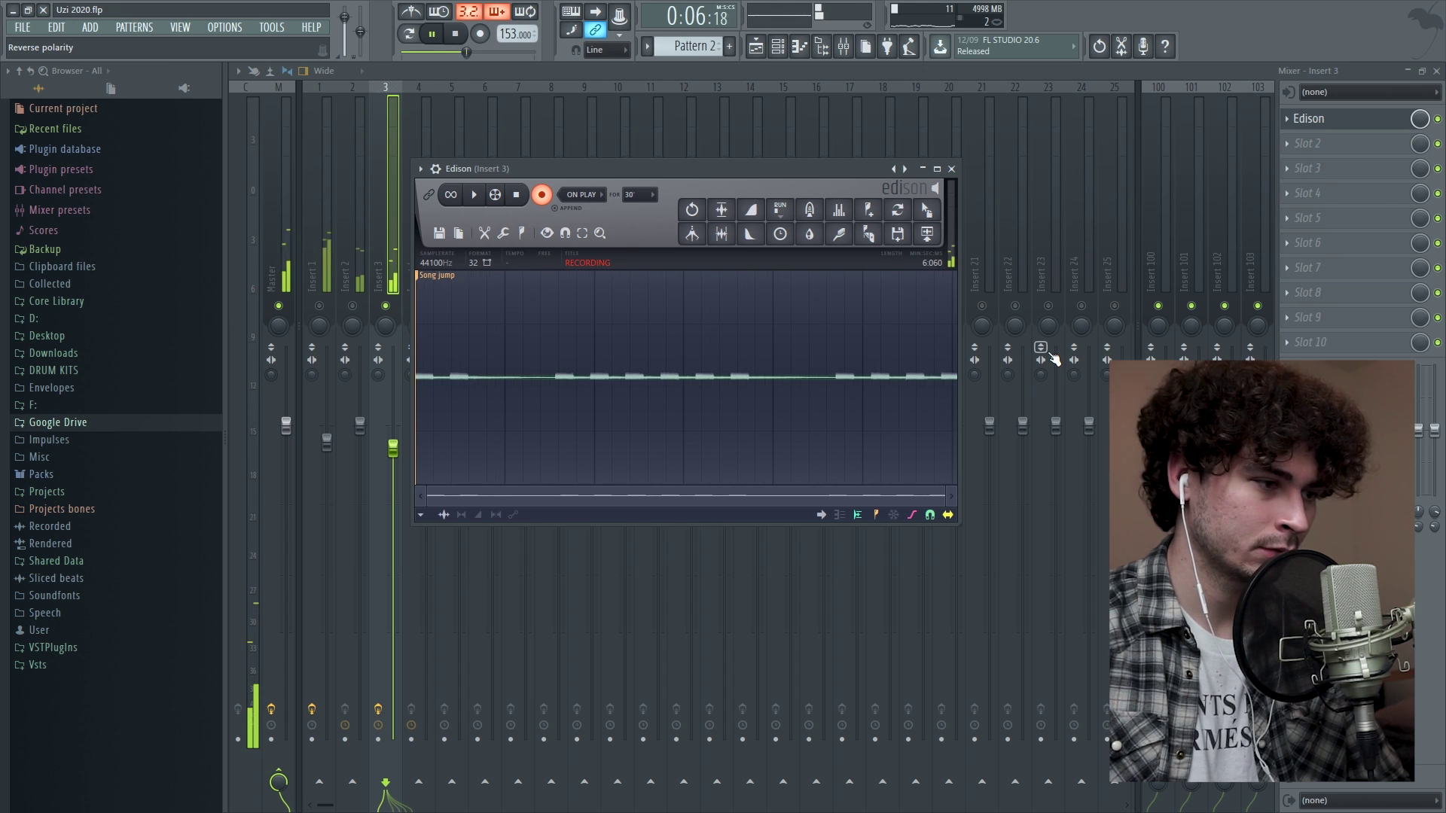
pyautogui.press('space')
pyautogui.press('F5')
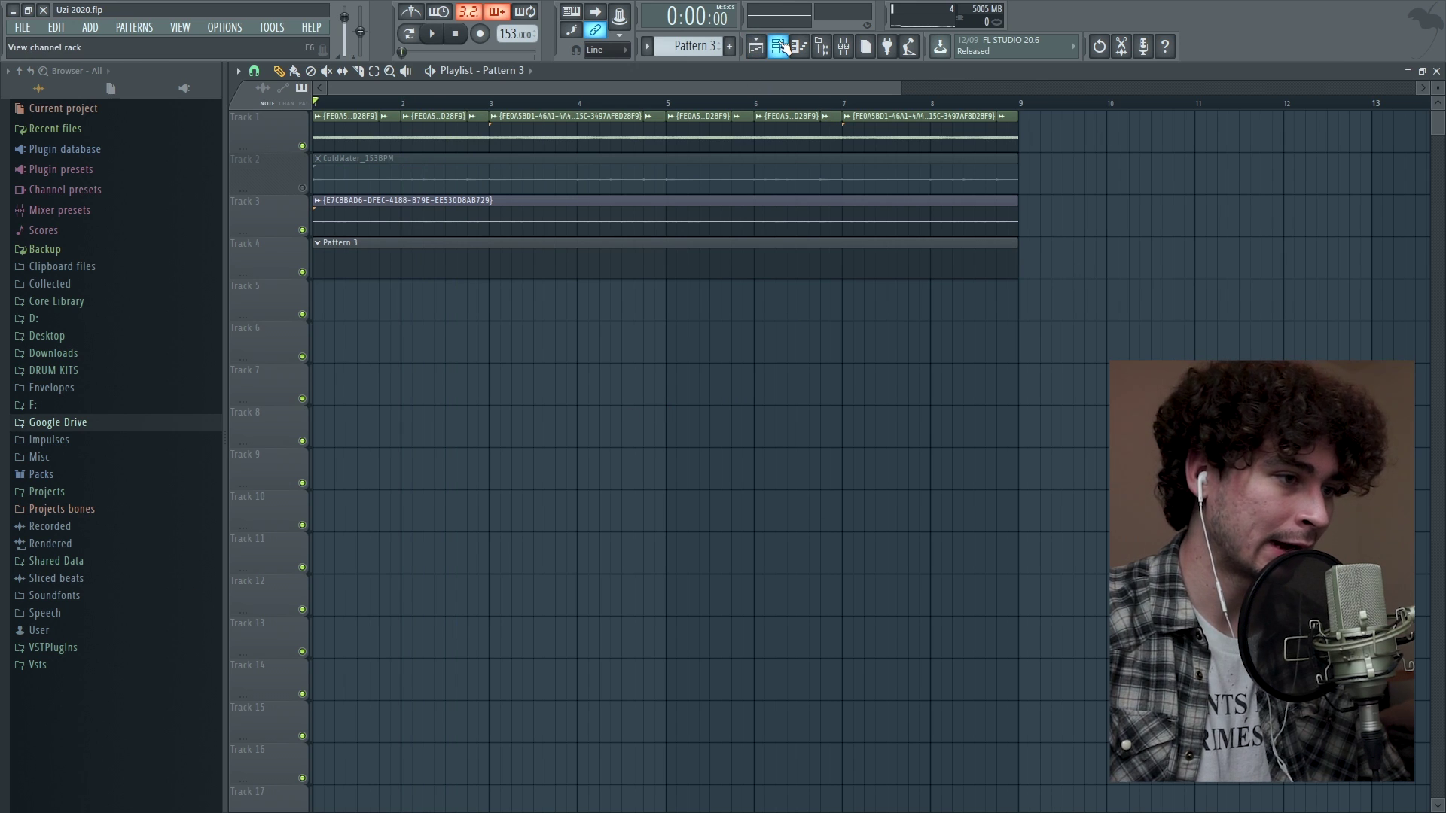
# In the Scab Sounds folder, preview HAT 5, HAT 3 and HAT 6, then add HAT 6 as a channel
pyautogui.click(778, 46)
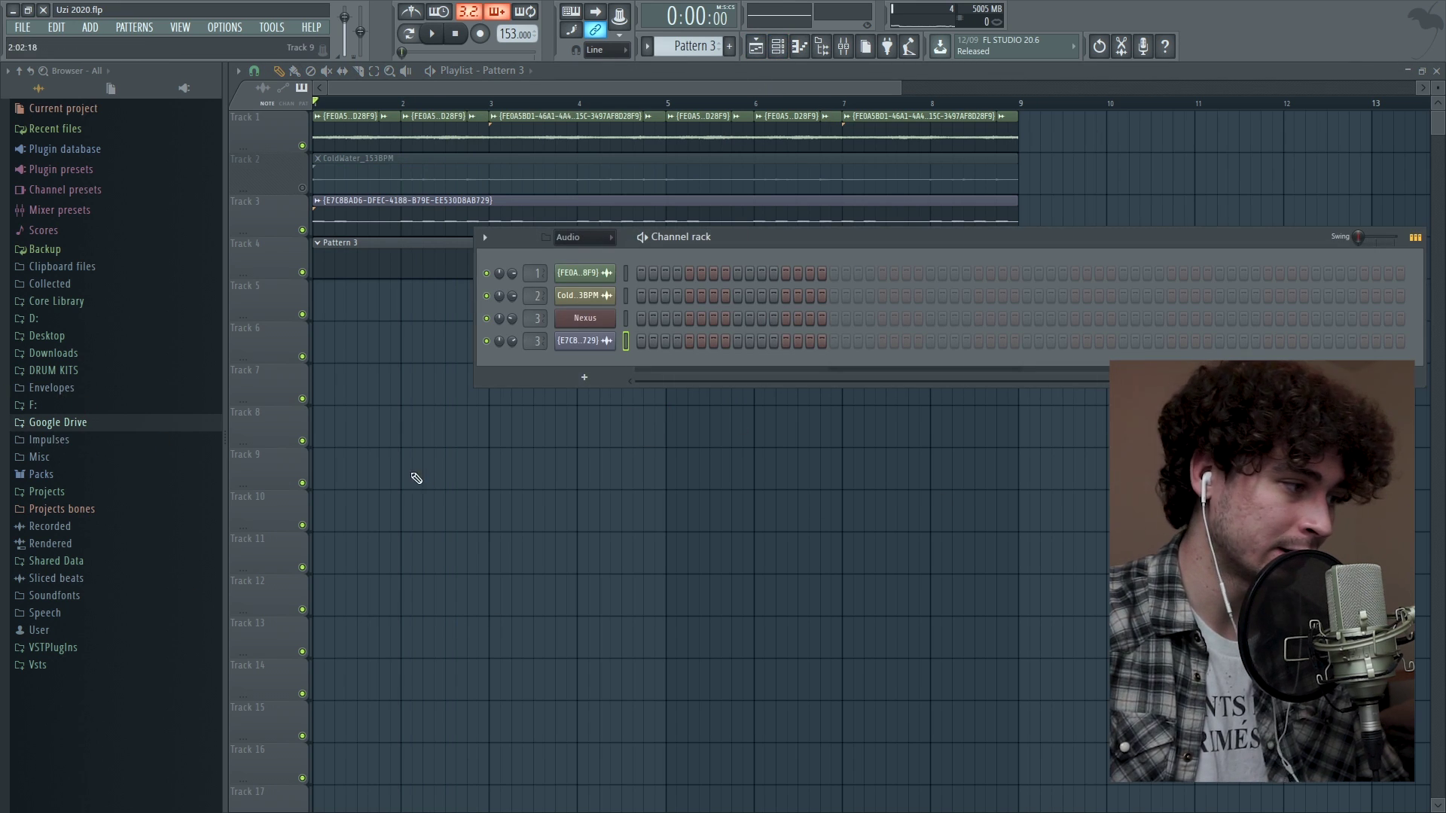
pyautogui.click(202, 425)
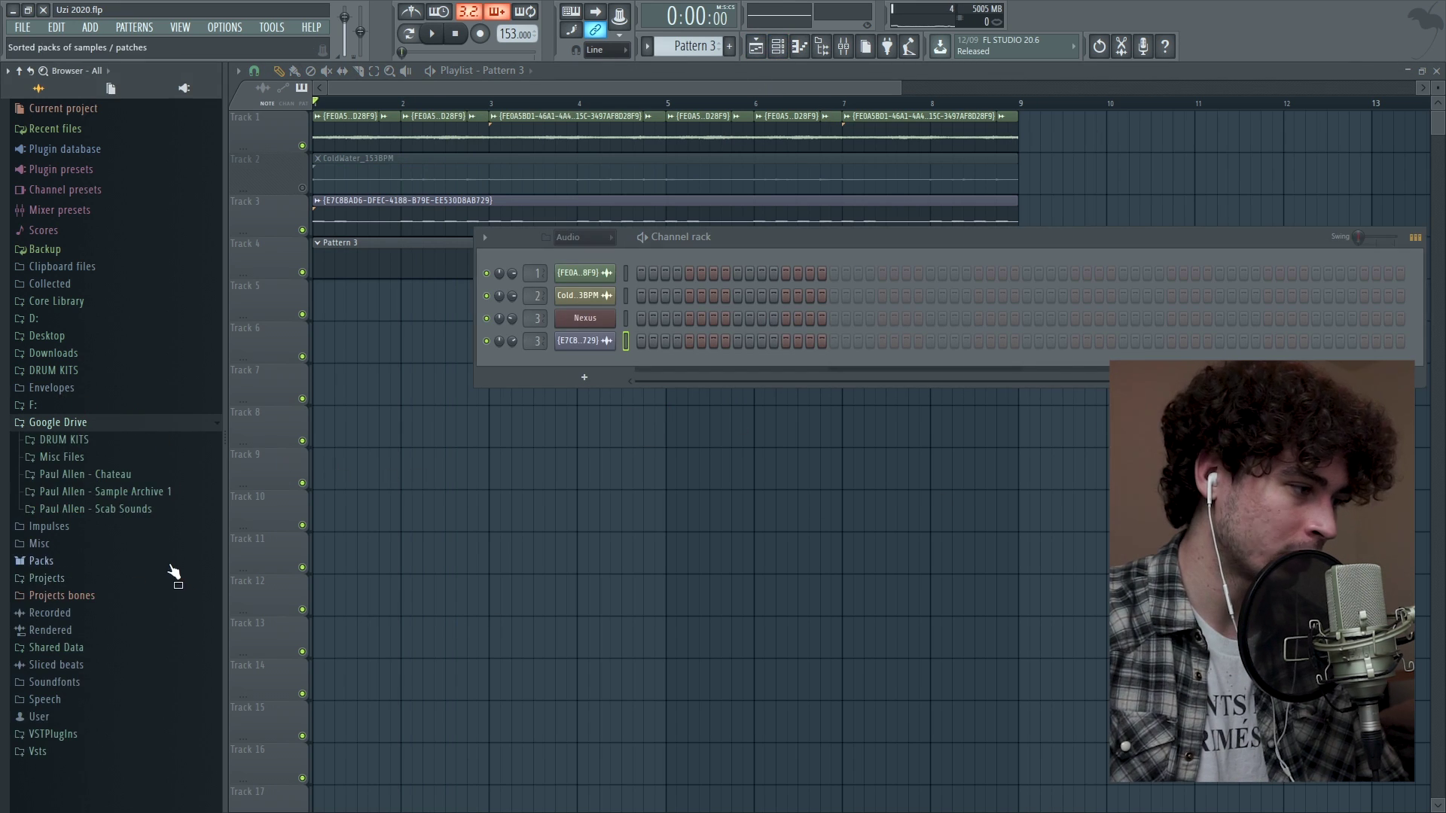
pyautogui.click(120, 512)
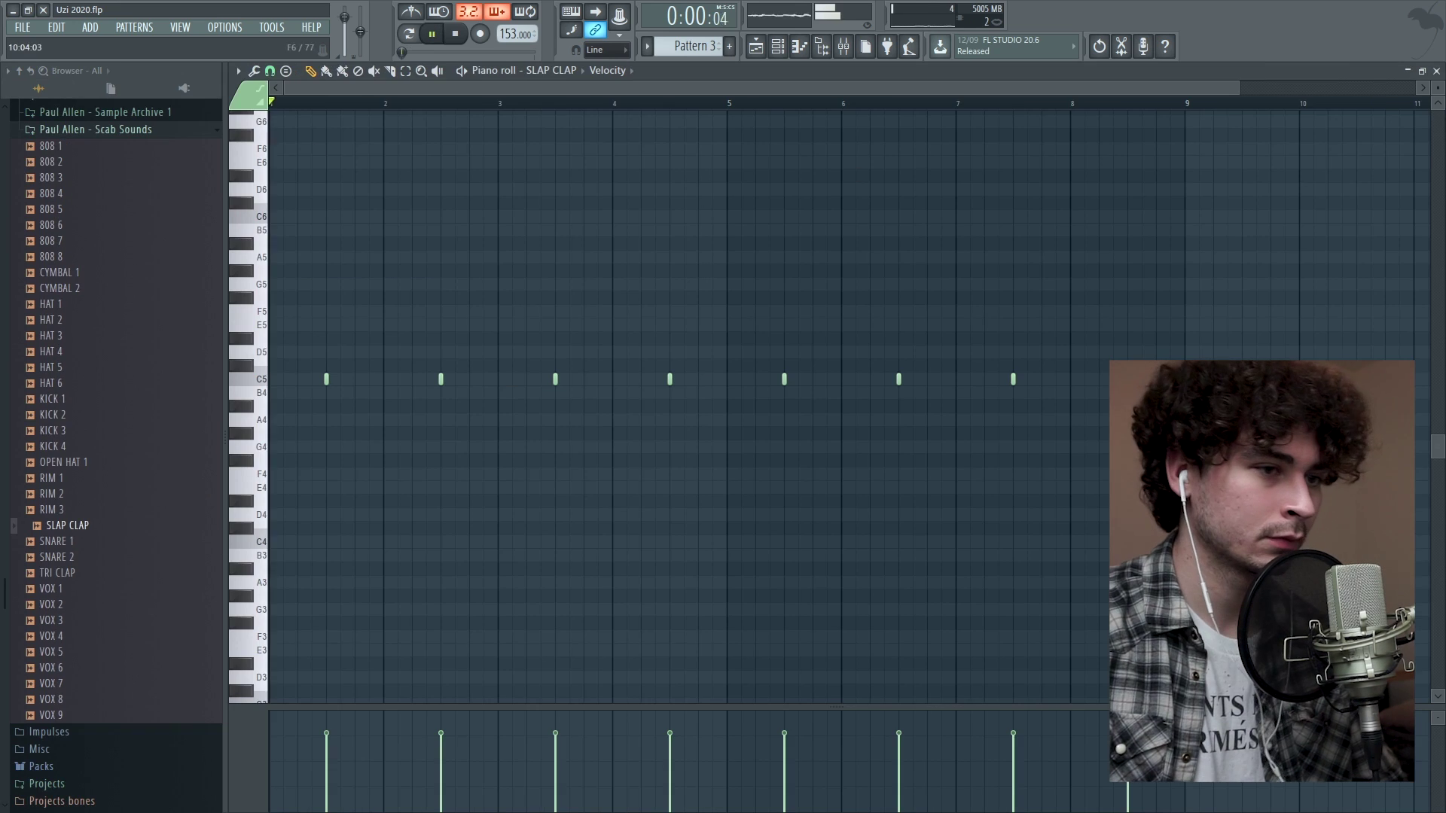
pyautogui.press('space')
pyautogui.press('F7')
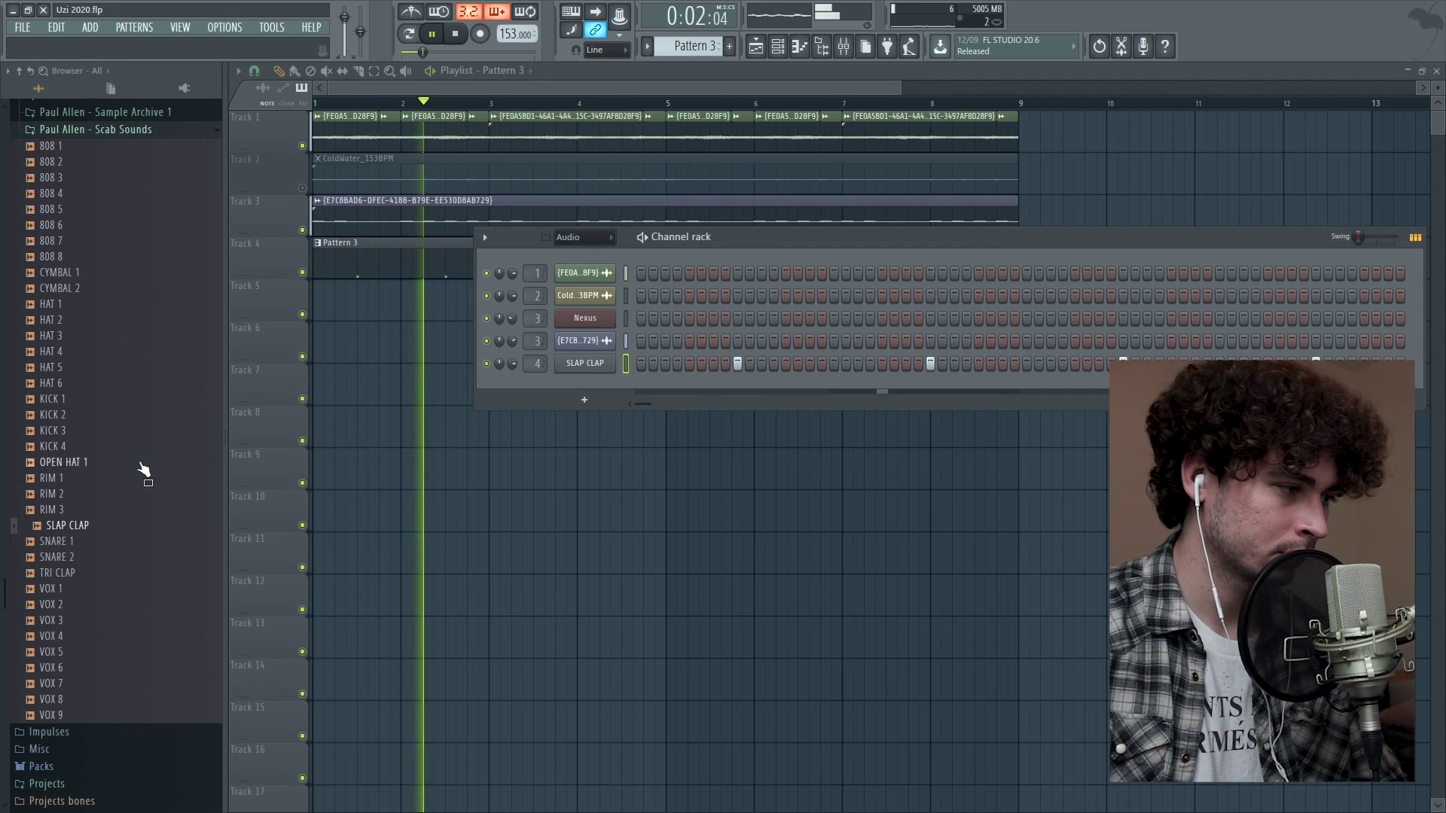
pyautogui.scroll(3, 151, 452)
pyautogui.click(57, 463)
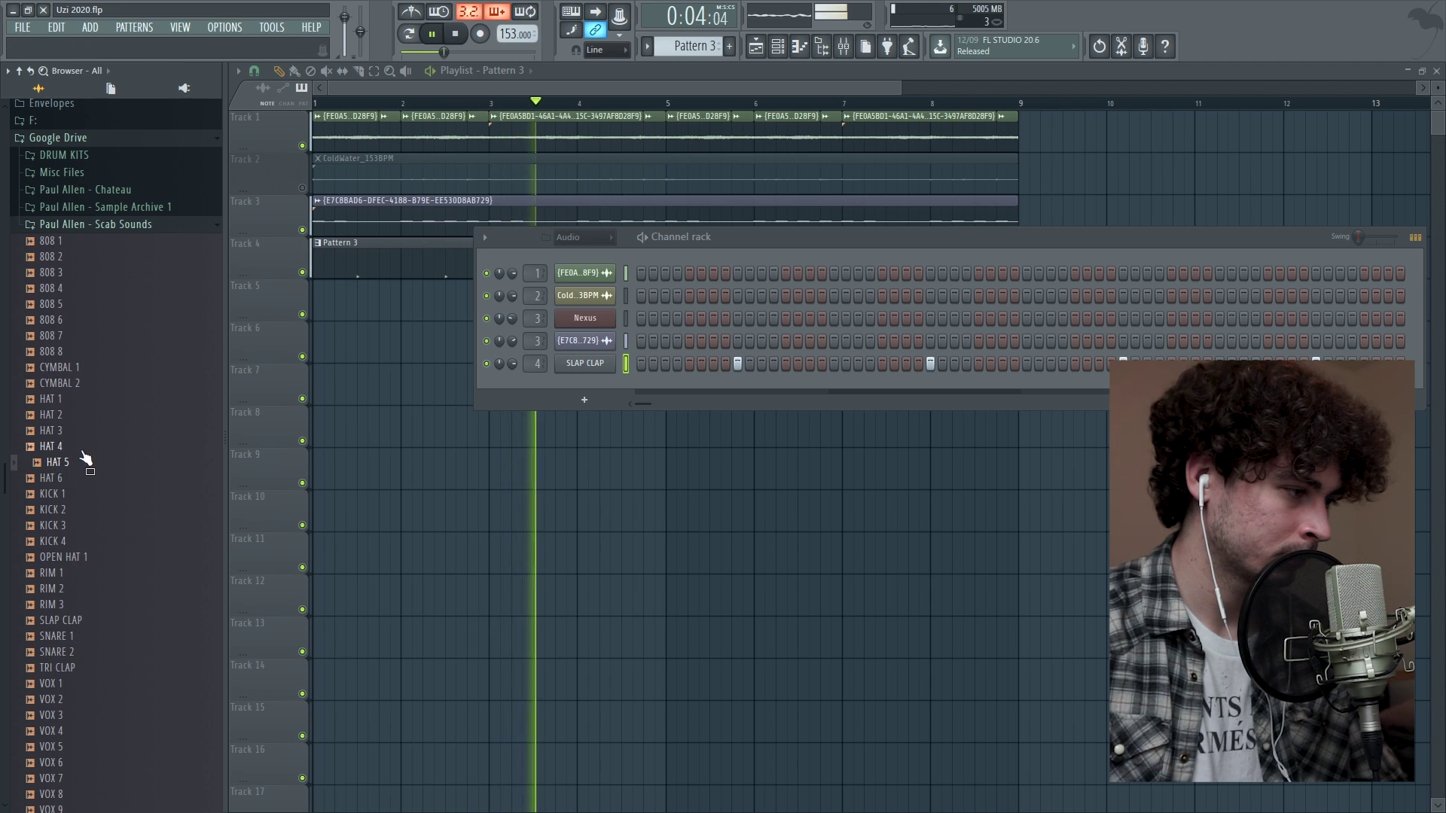
pyautogui.click(75, 431)
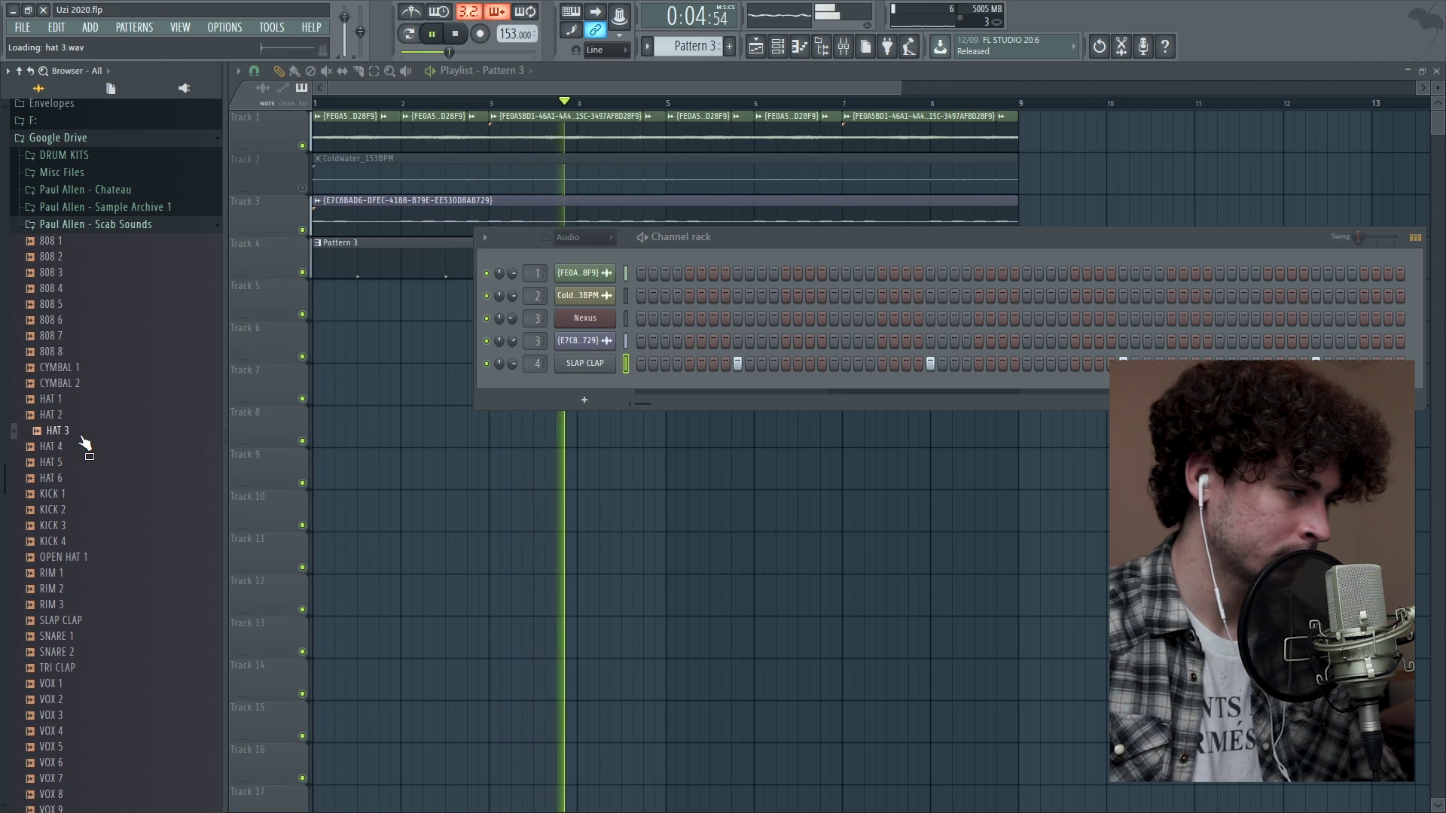
pyautogui.click(78, 478)
pyautogui.moveTo(68, 482); pyautogui.dragTo(1099, 386)
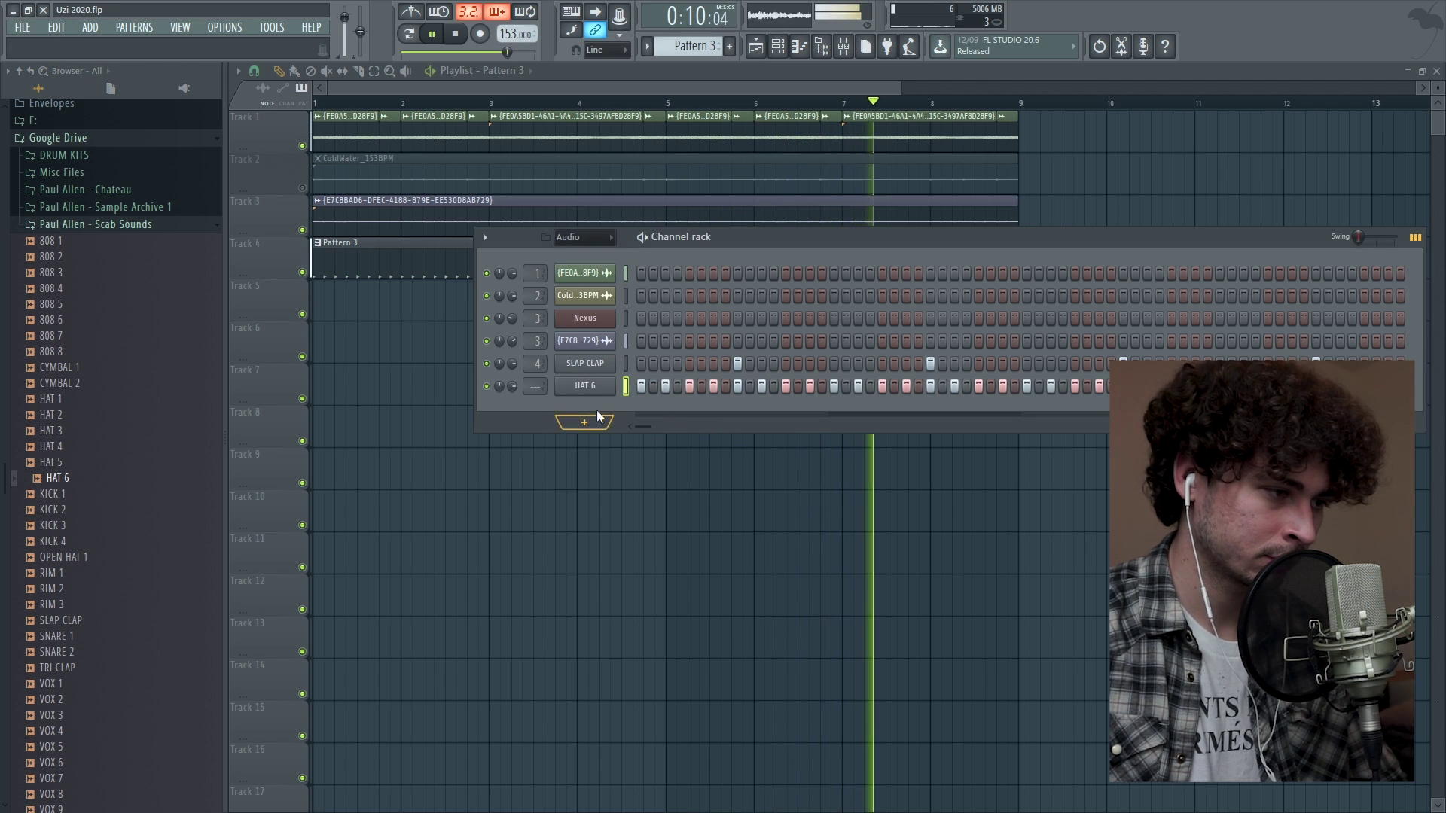
# Fade out the HAT 6 sample's tail in its channel settings and mute Track 3
pyautogui.scroll(5, 536, 385)
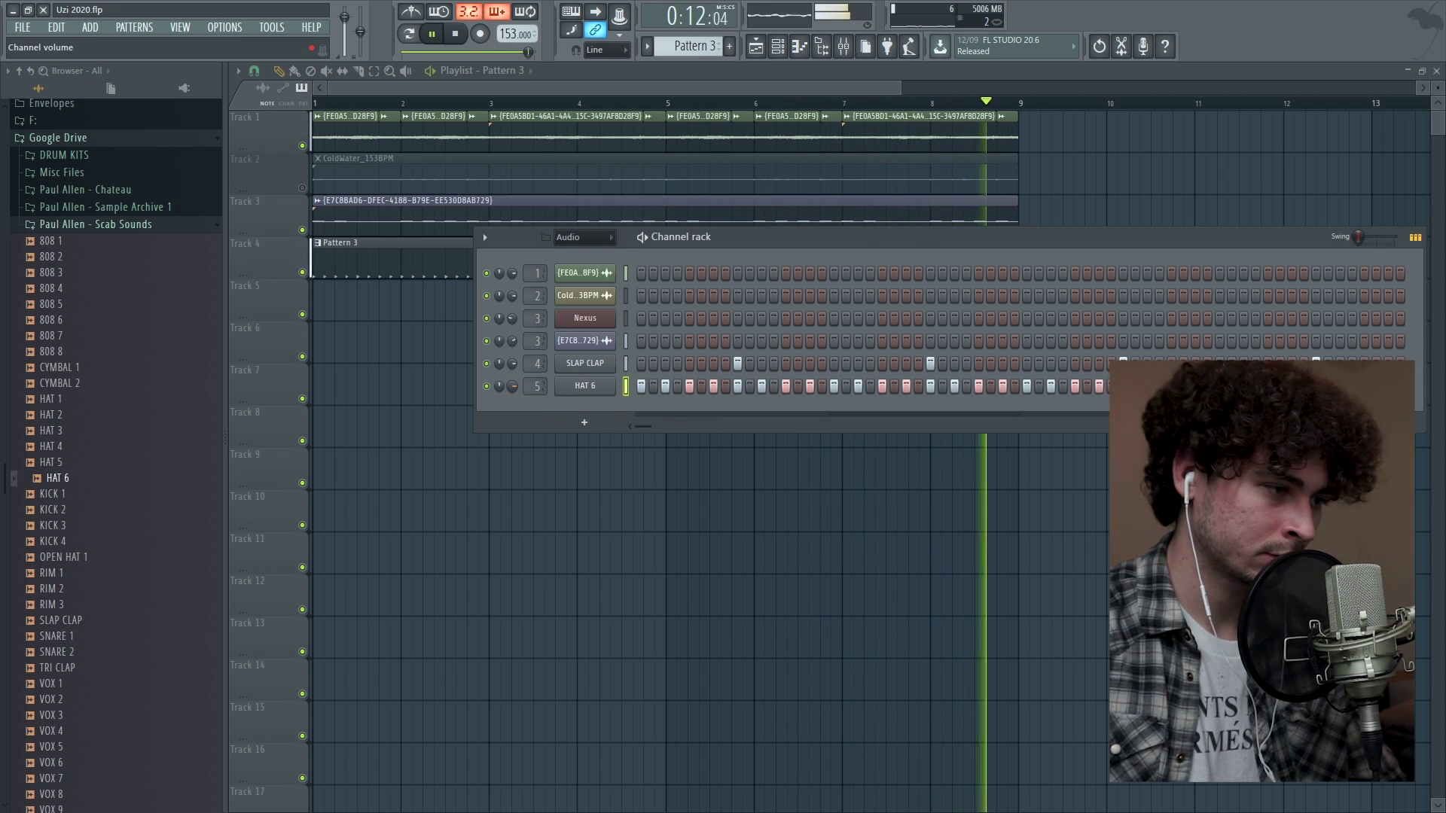
pyautogui.click(585, 386)
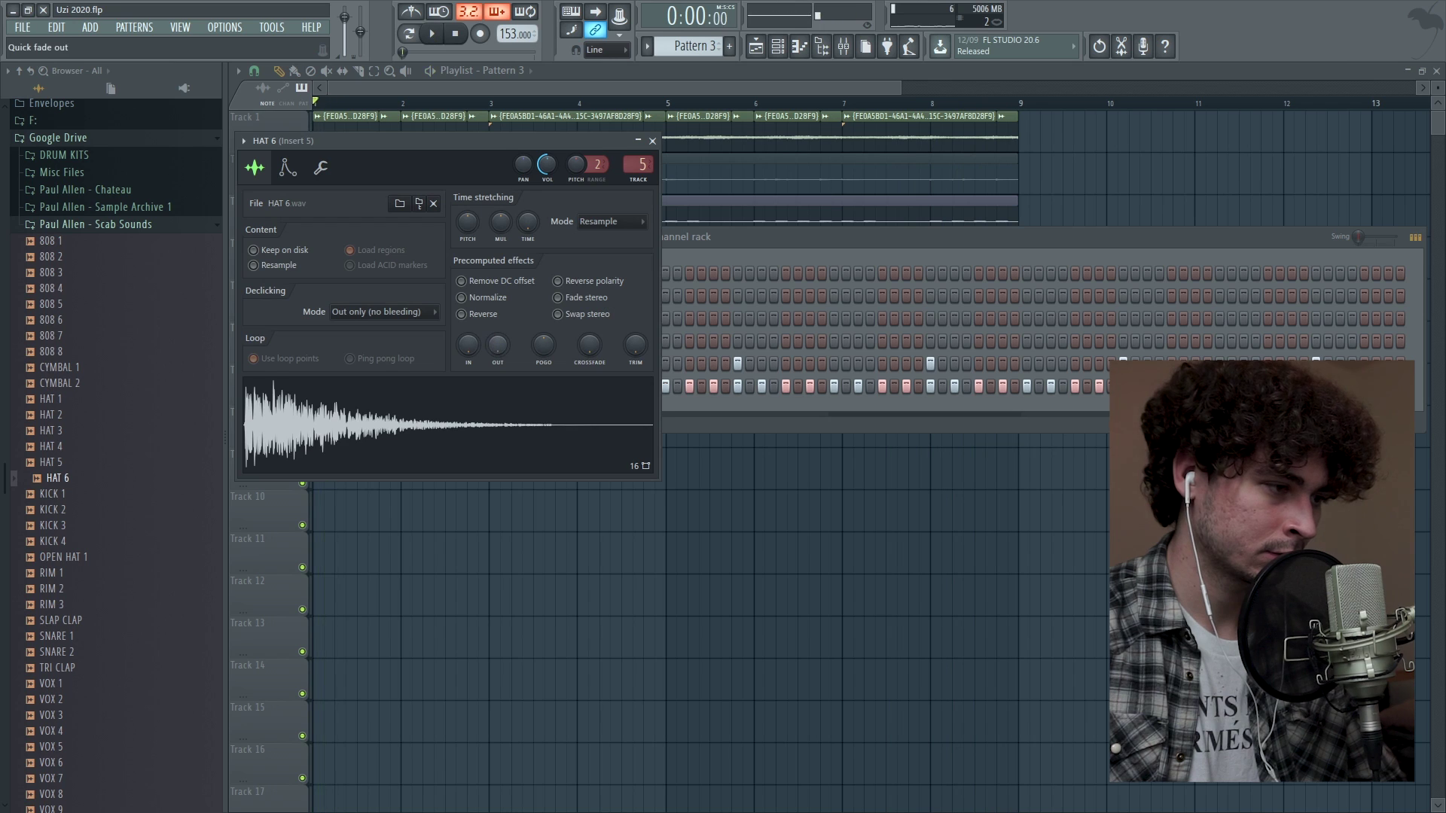
pyautogui.moveTo(495, 344); pyautogui.dragTo(495, 331)
pyautogui.press('space')
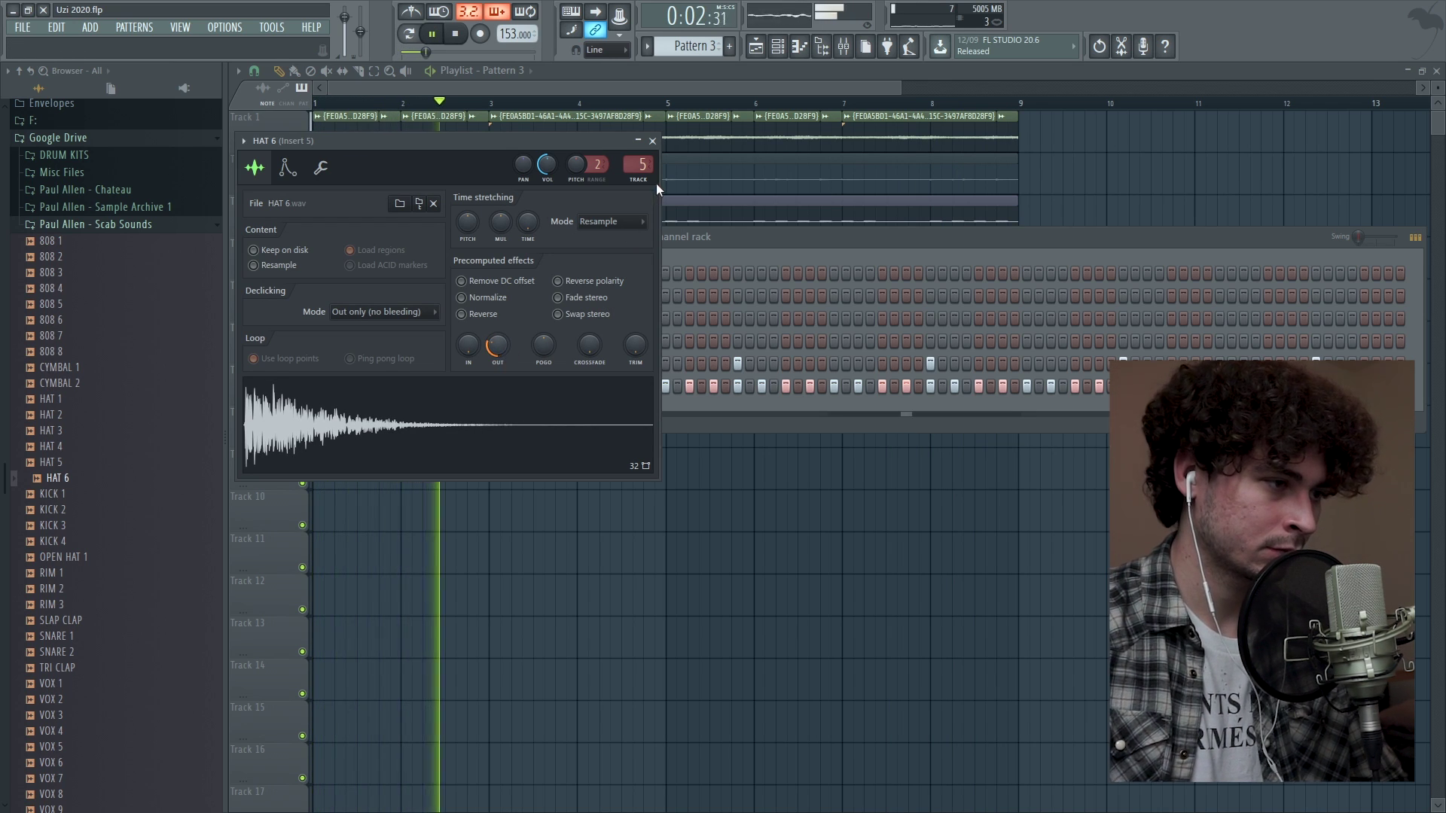
pyautogui.click(653, 141)
pyautogui.moveTo(711, 241); pyautogui.dragTo(676, 253)
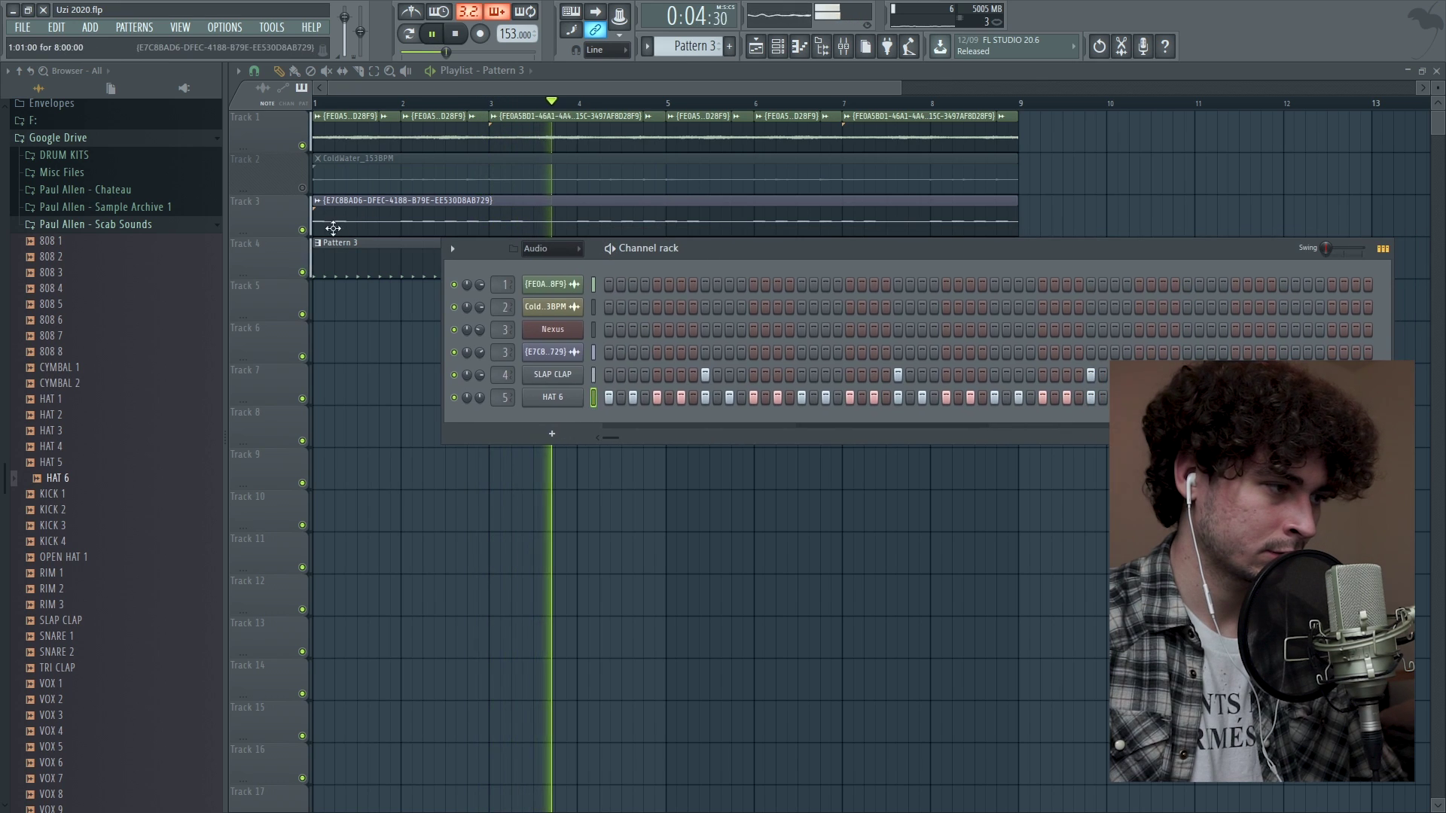
pyautogui.click(302, 230)
# Edit the HAT 6 notes in the piano roll and audition the hi-hat pattern
pyautogui.press('F6')
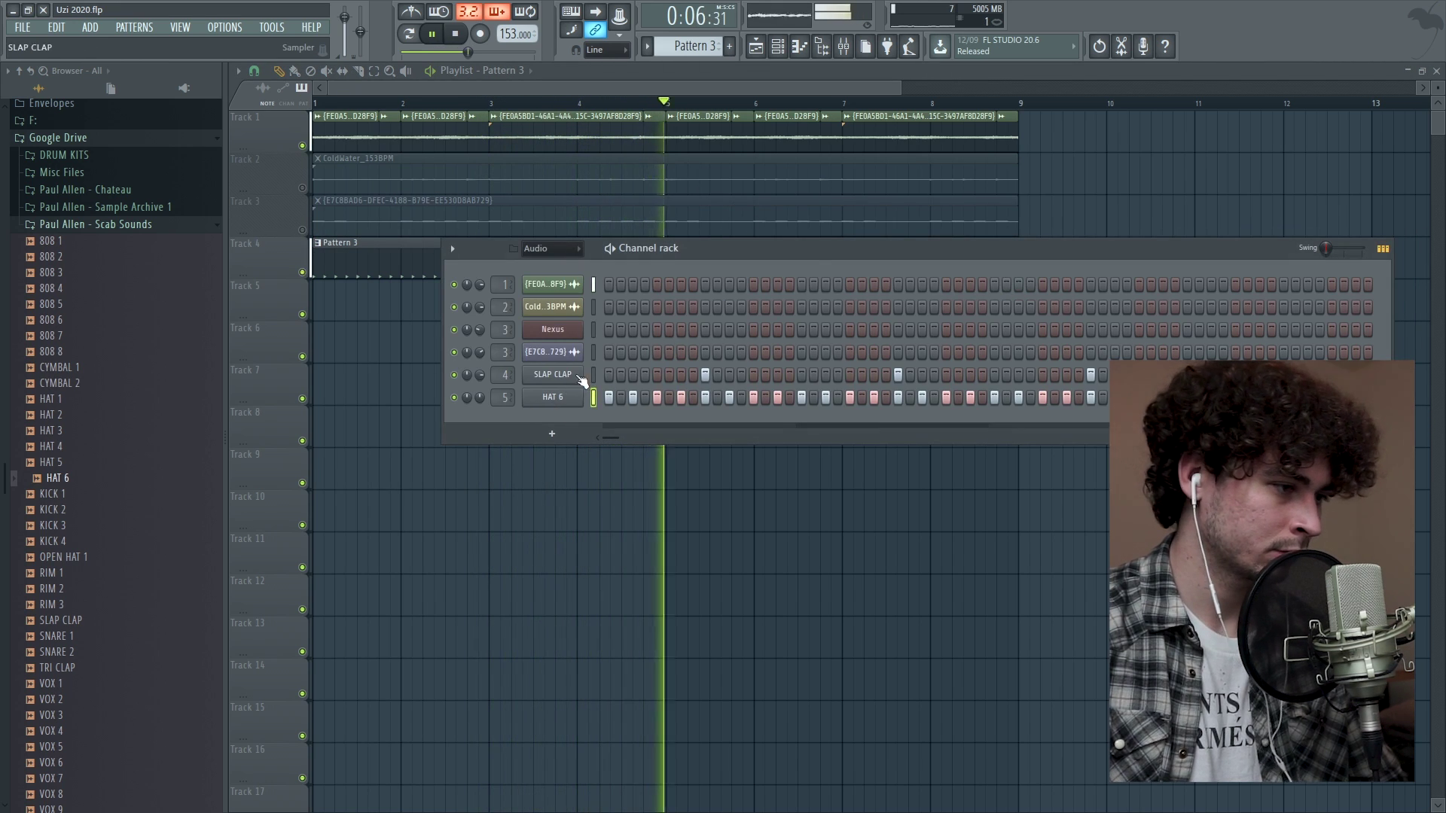
pyautogui.press('space')
pyautogui.press('F7')
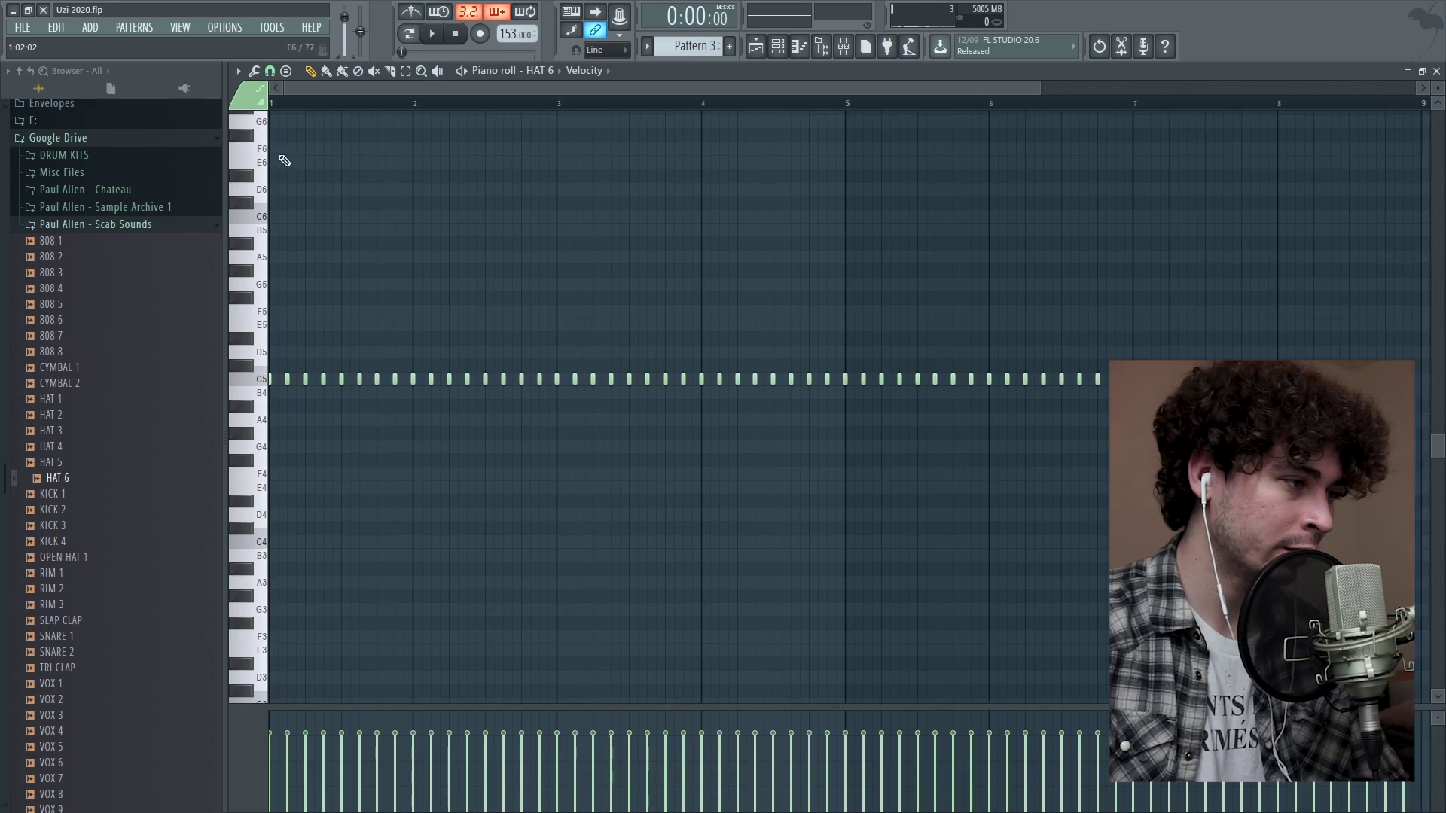
pyautogui.press('space')
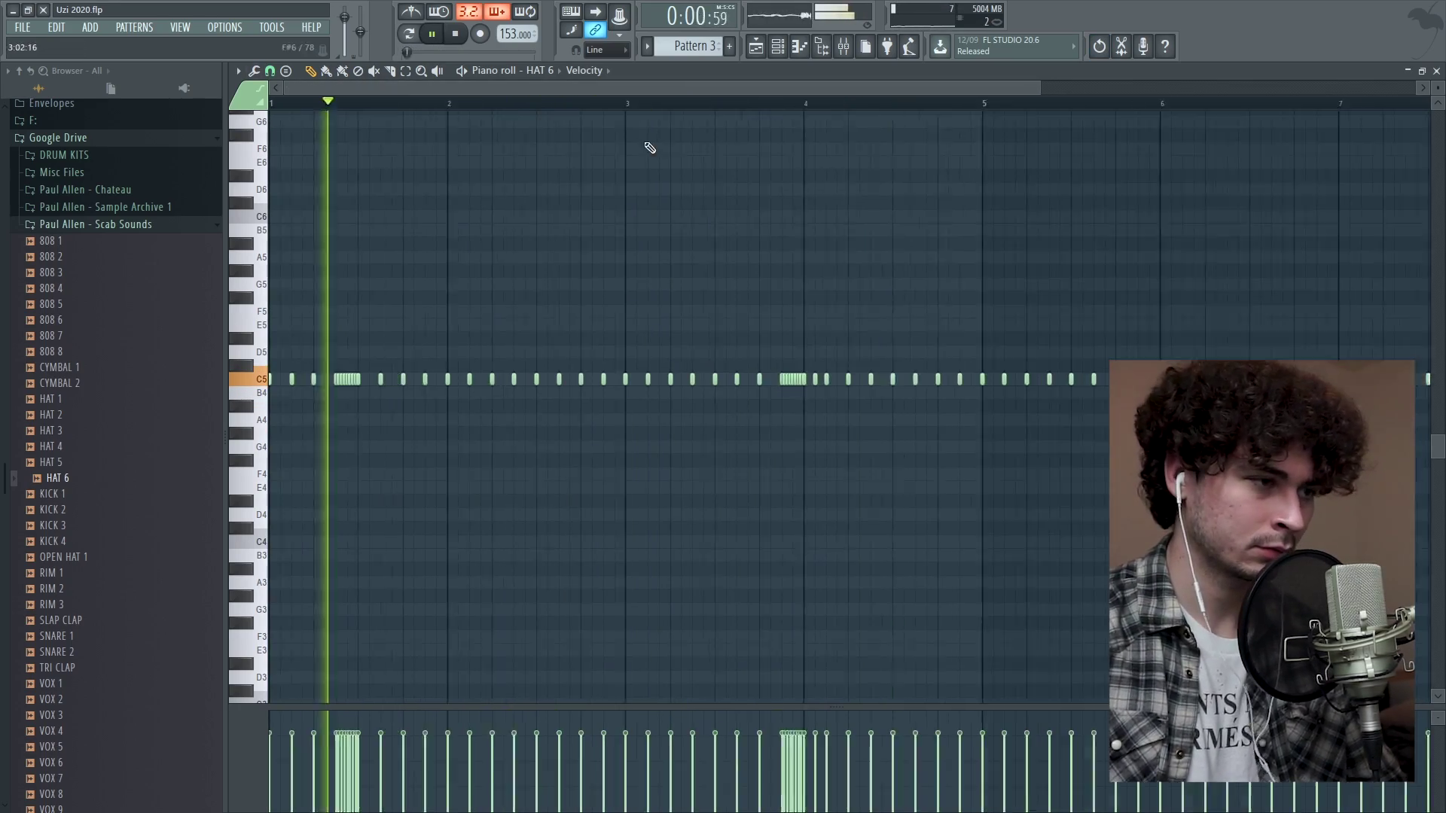
pyautogui.scroll(5, 632, 387)
pyautogui.keyDown('ctrl'); pyautogui.scroll(-2, 981, 226); pyautogui.keyUp('ctrl')
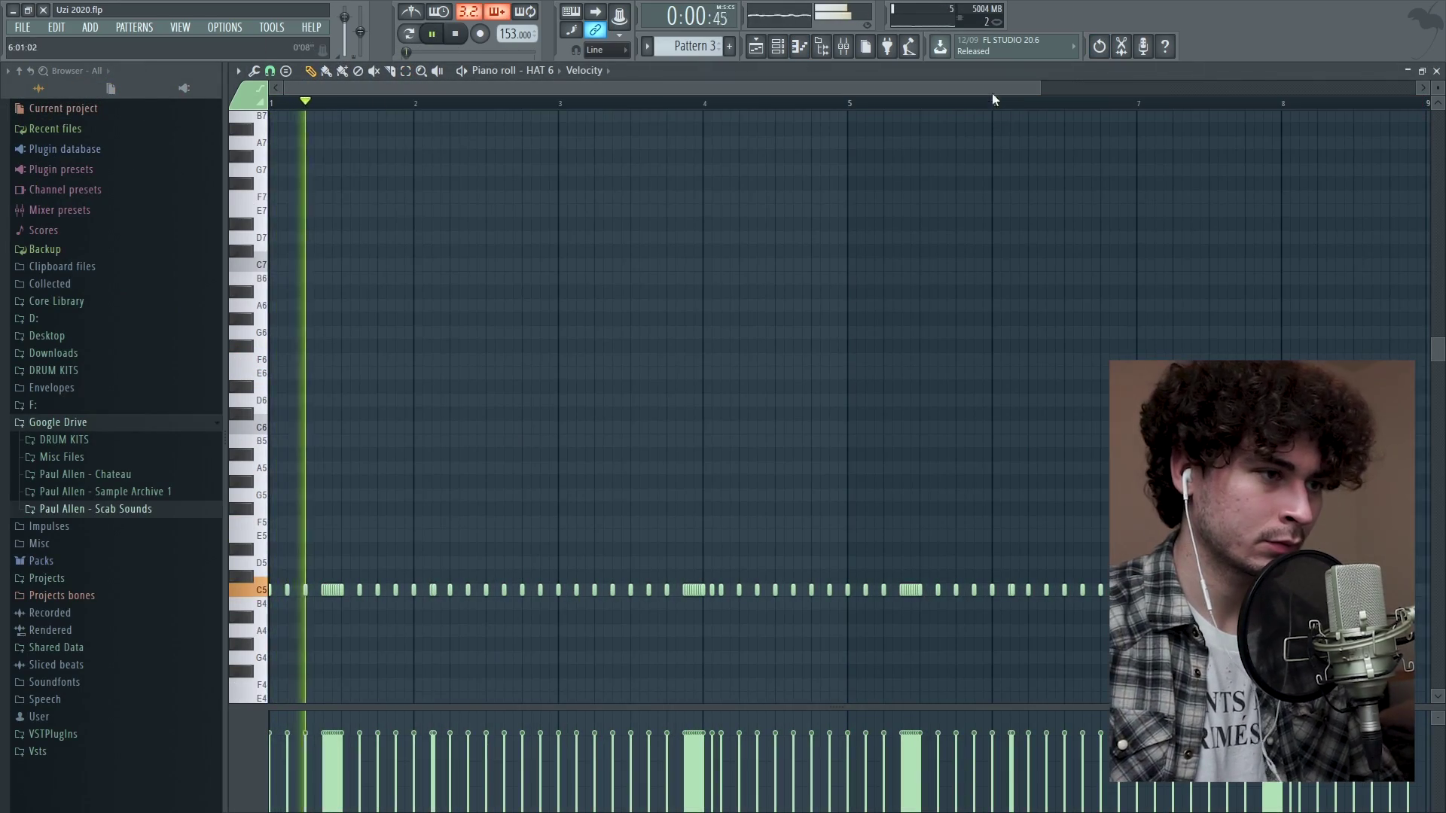
pyautogui.press('F9')
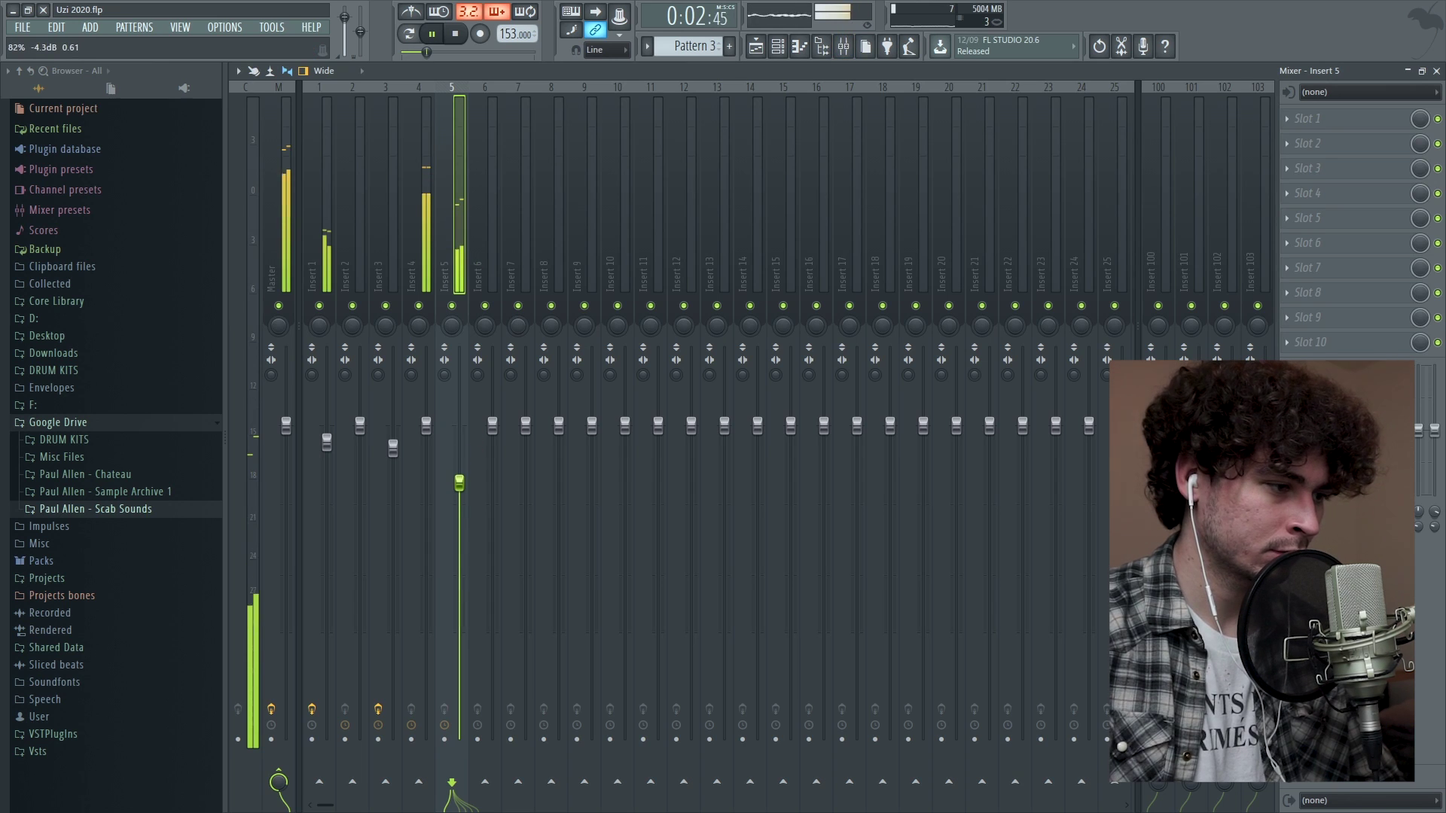
# Lower the Insert 5 fader and put Fruity delay 2 in Slot 1 with its wet mix reduced
pyautogui.press('Left')
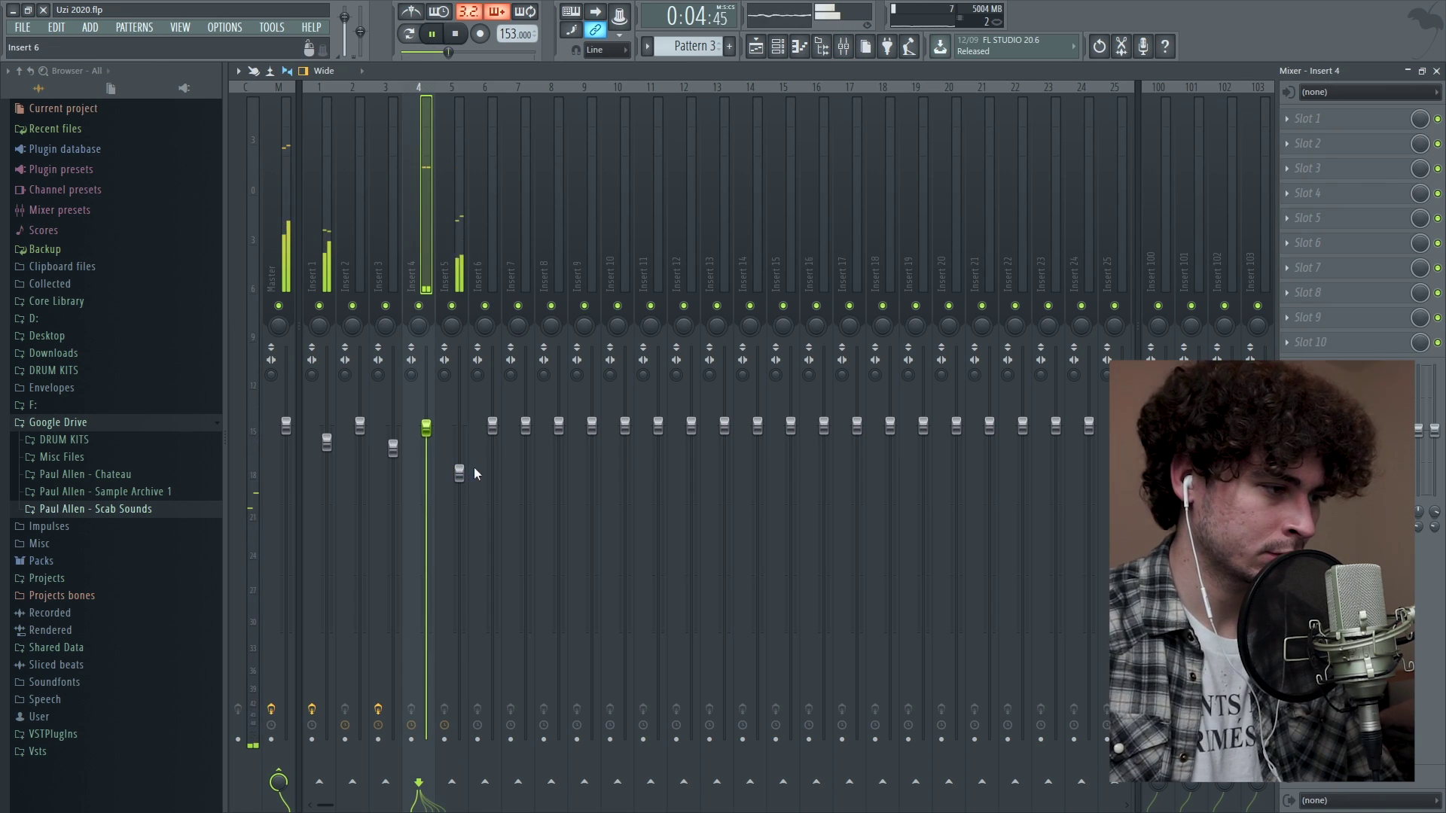
pyautogui.moveTo(459, 475); pyautogui.dragTo(459, 483)
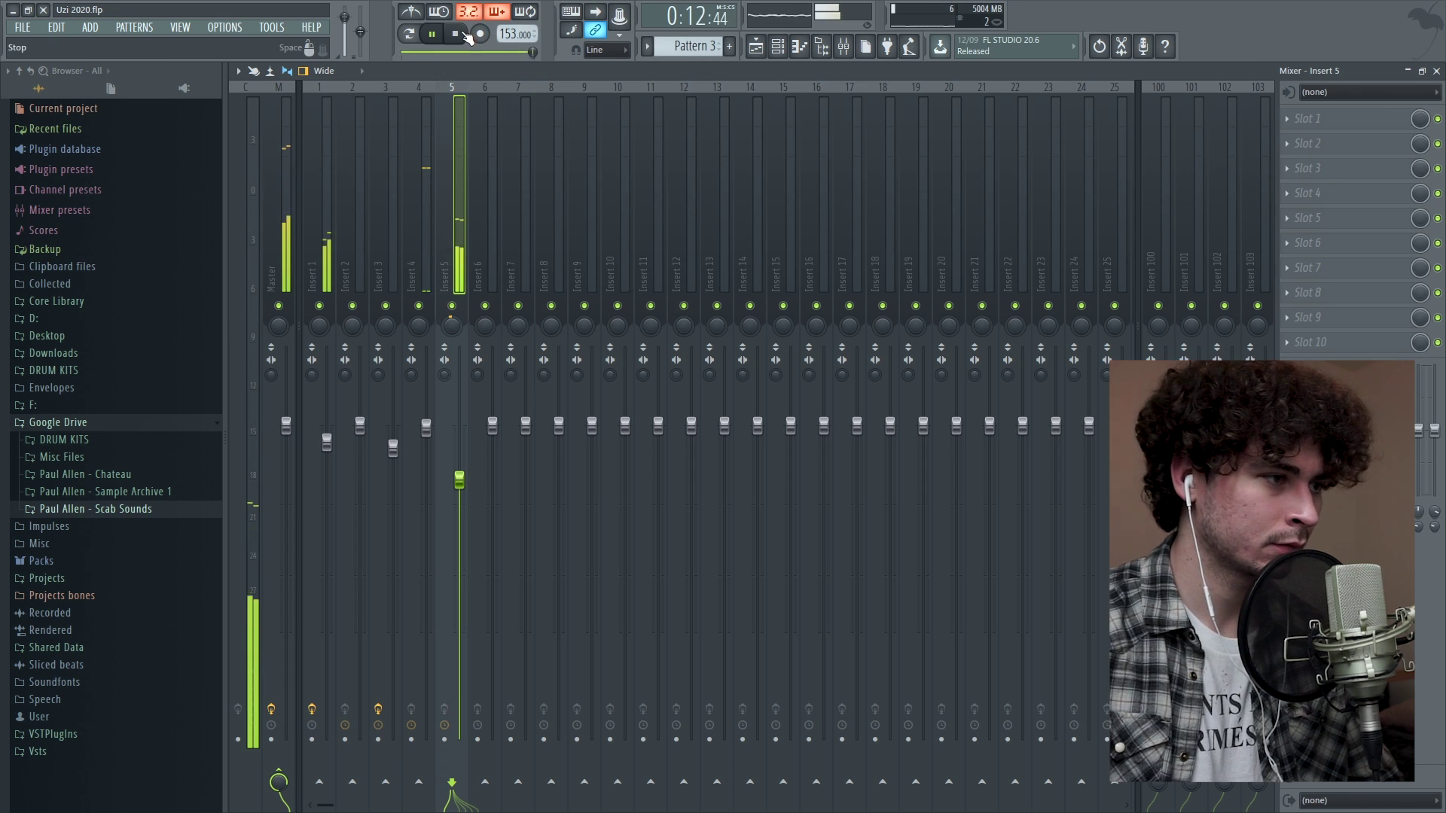
pyautogui.press('space')
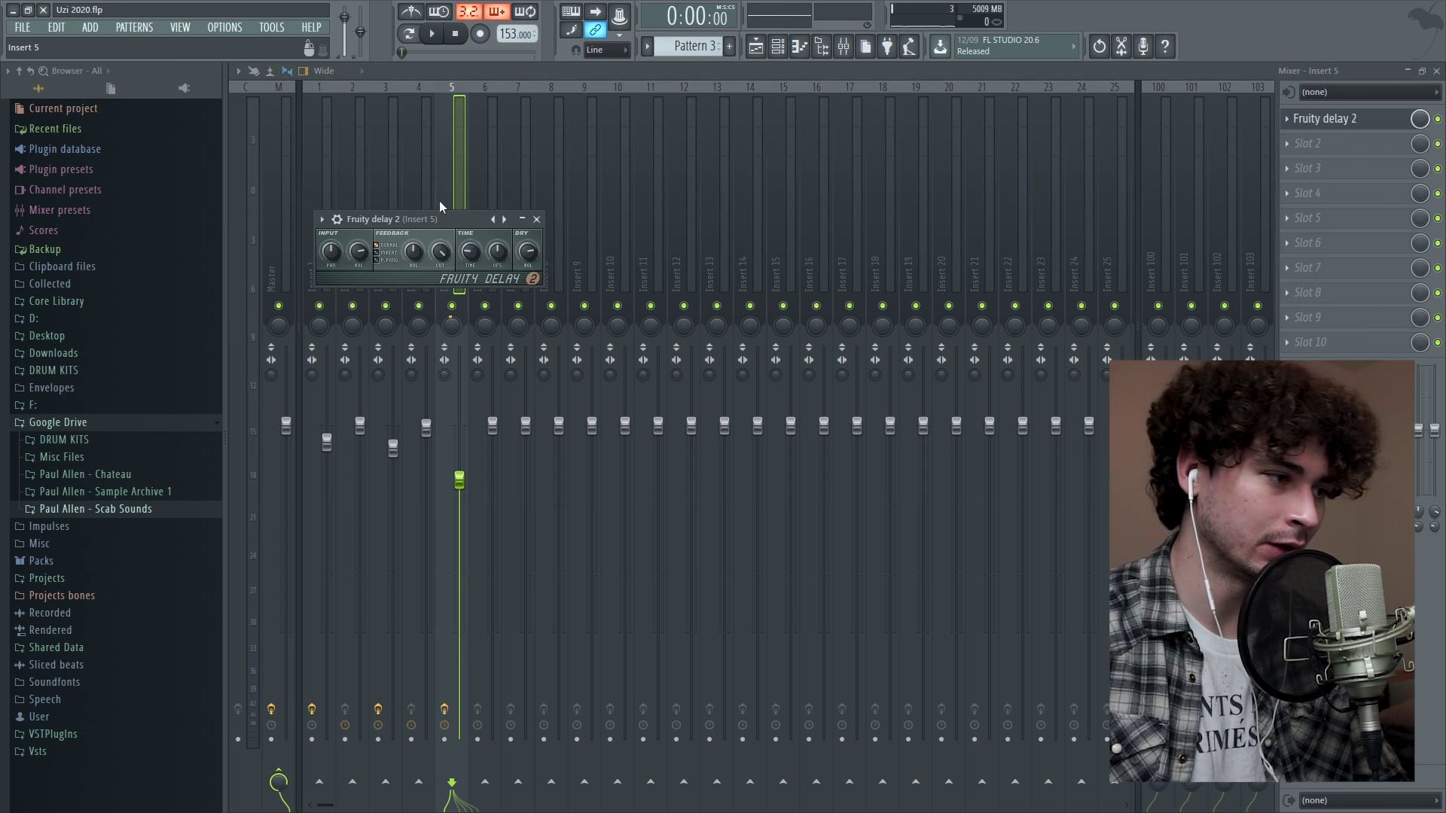
pyautogui.moveTo(422, 216); pyautogui.dragTo(736, 175)
pyautogui.moveTo(1428, 127); pyautogui.dragTo(1427, 143)
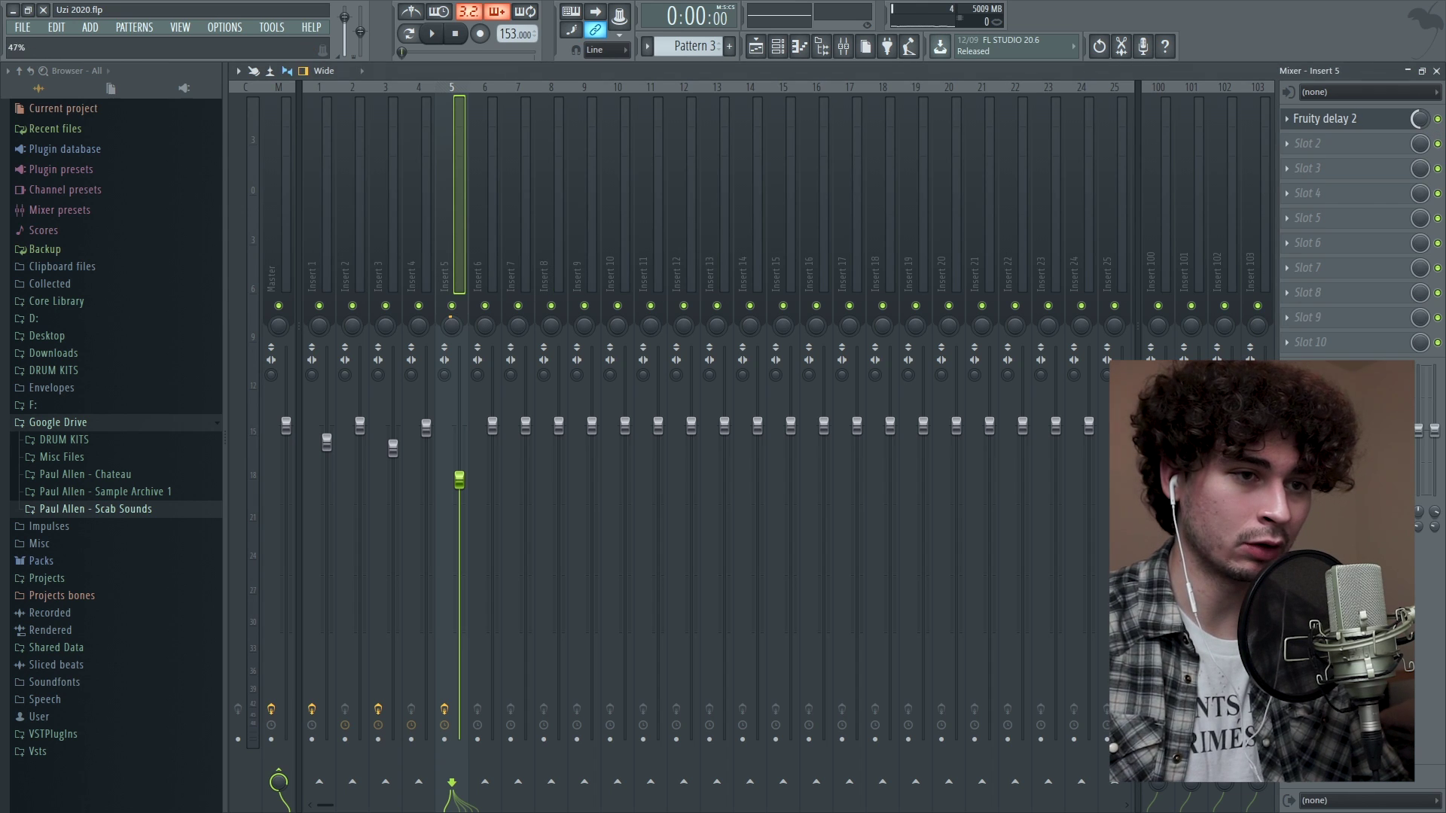
pyautogui.moveTo(460, 480); pyautogui.dragTo(459, 473)
pyautogui.press('space')
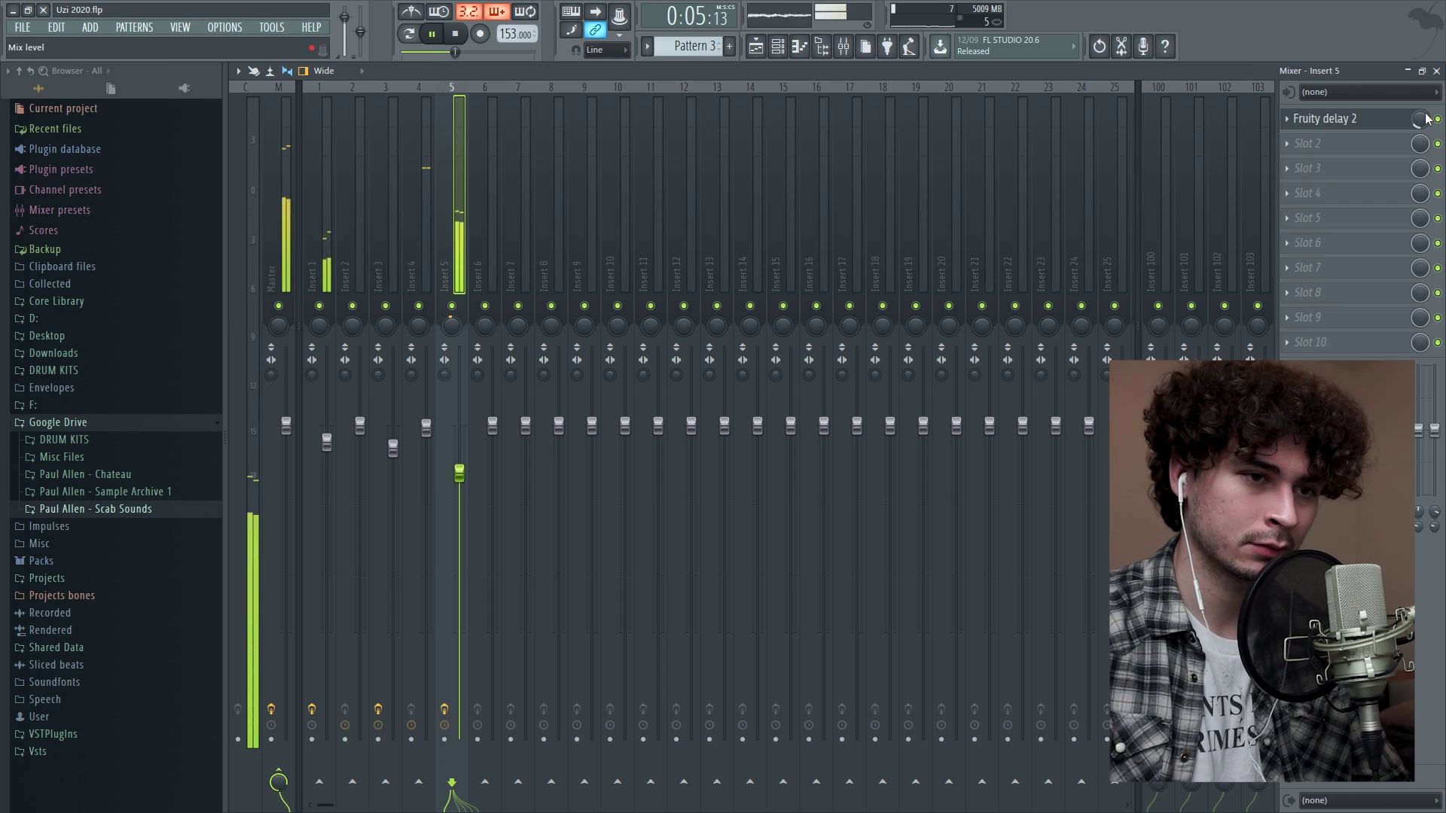
# Load SNARE 2 into the channel rack and slightly lower its note velocity
pyautogui.click(81, 654)
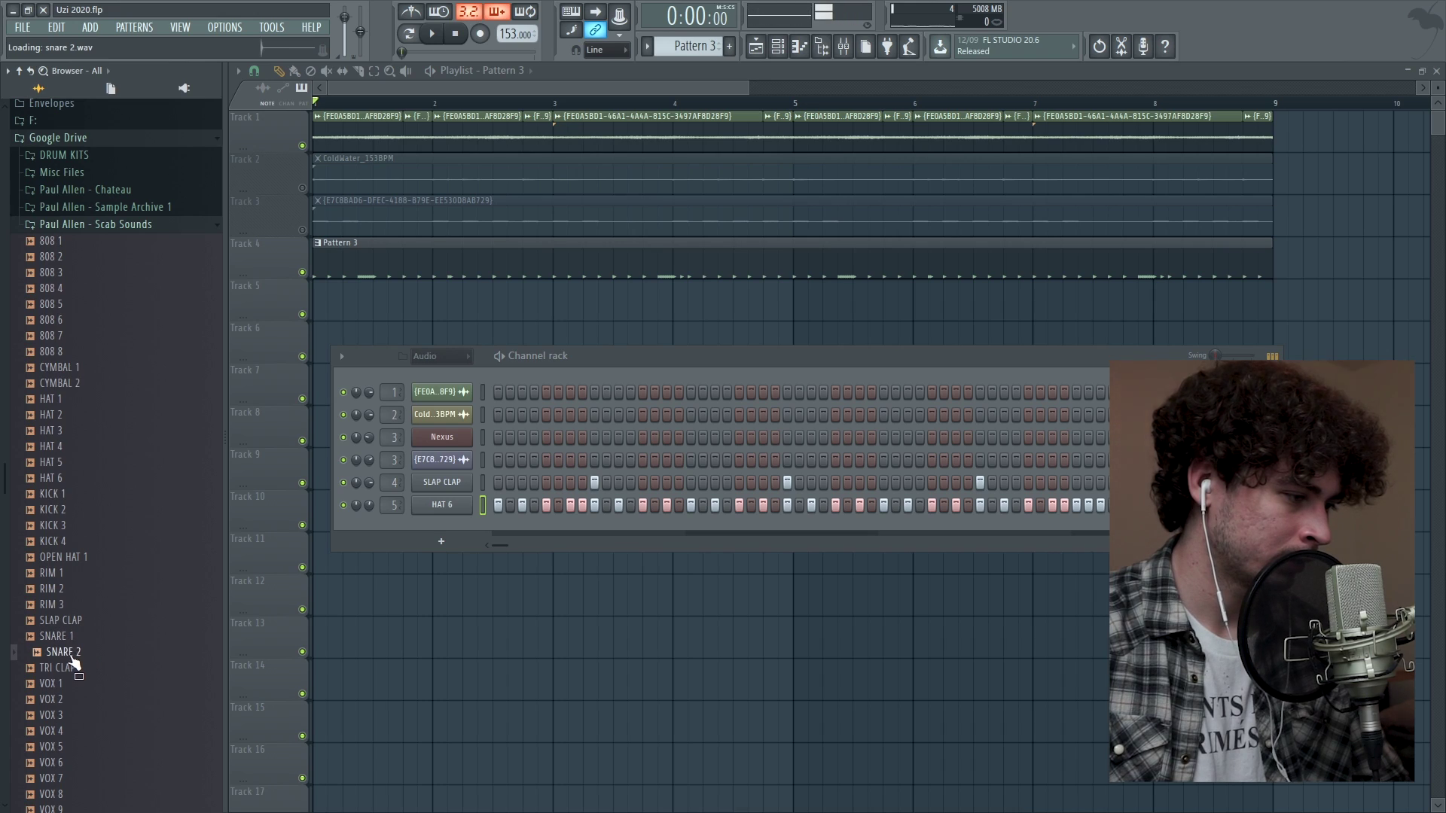
pyautogui.moveTo(73, 663); pyautogui.dragTo(442, 505)
pyautogui.press('F7')
pyautogui.press('space')
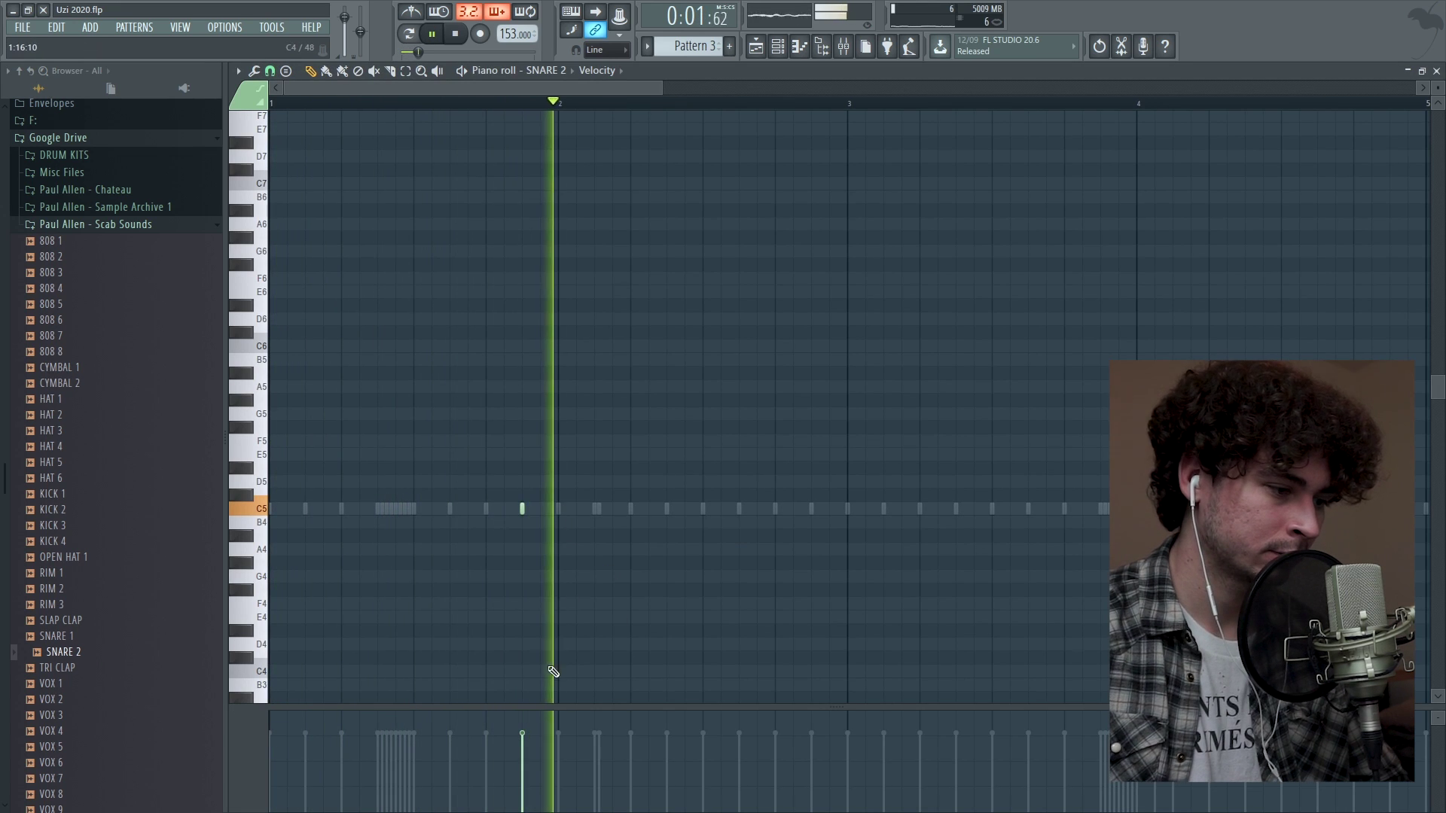
pyautogui.click(527, 745)
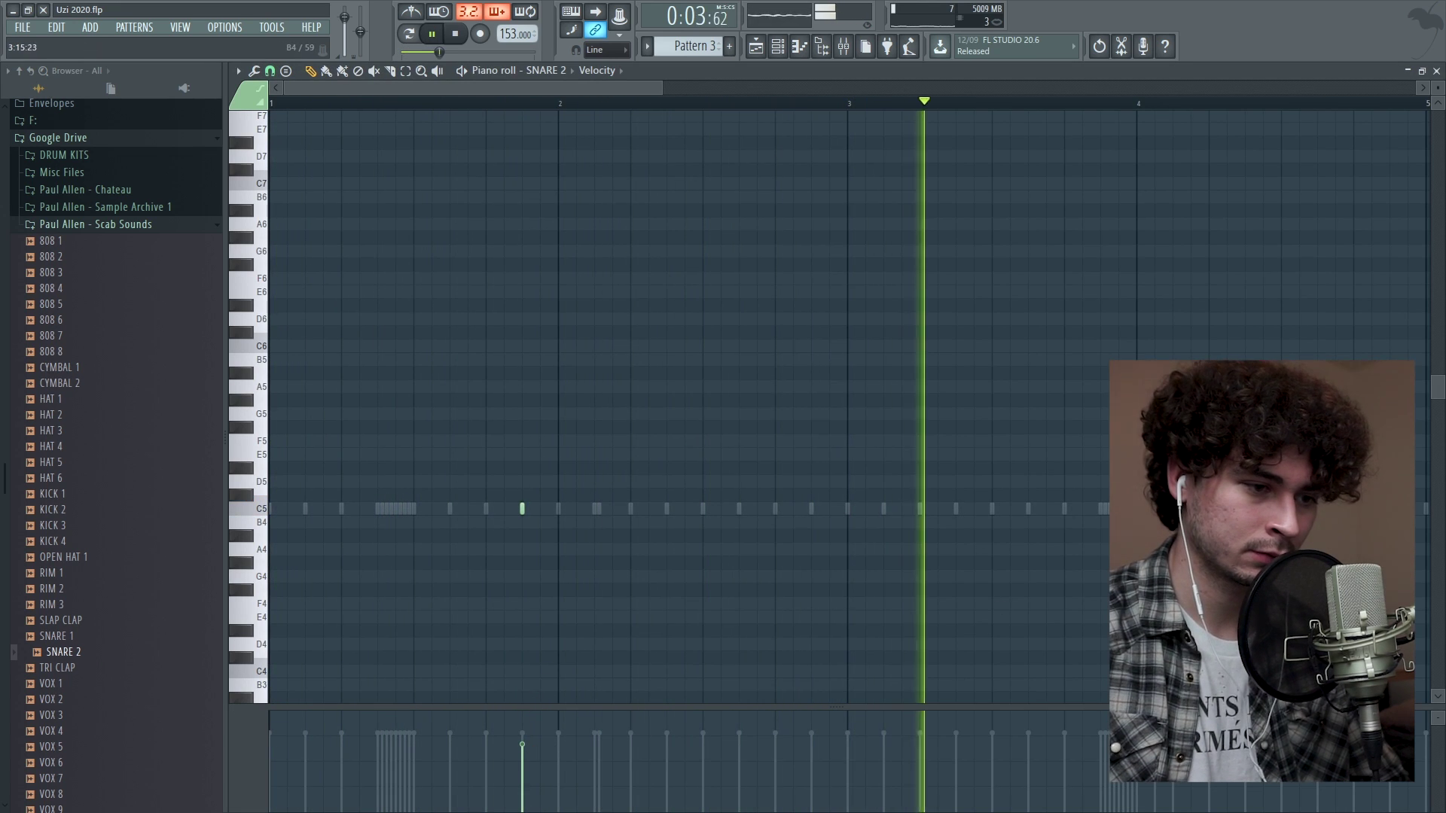
pyautogui.keyDown('ctrl'); pyautogui.scroll(-2, 887, 151); pyautogui.keyUp('ctrl')
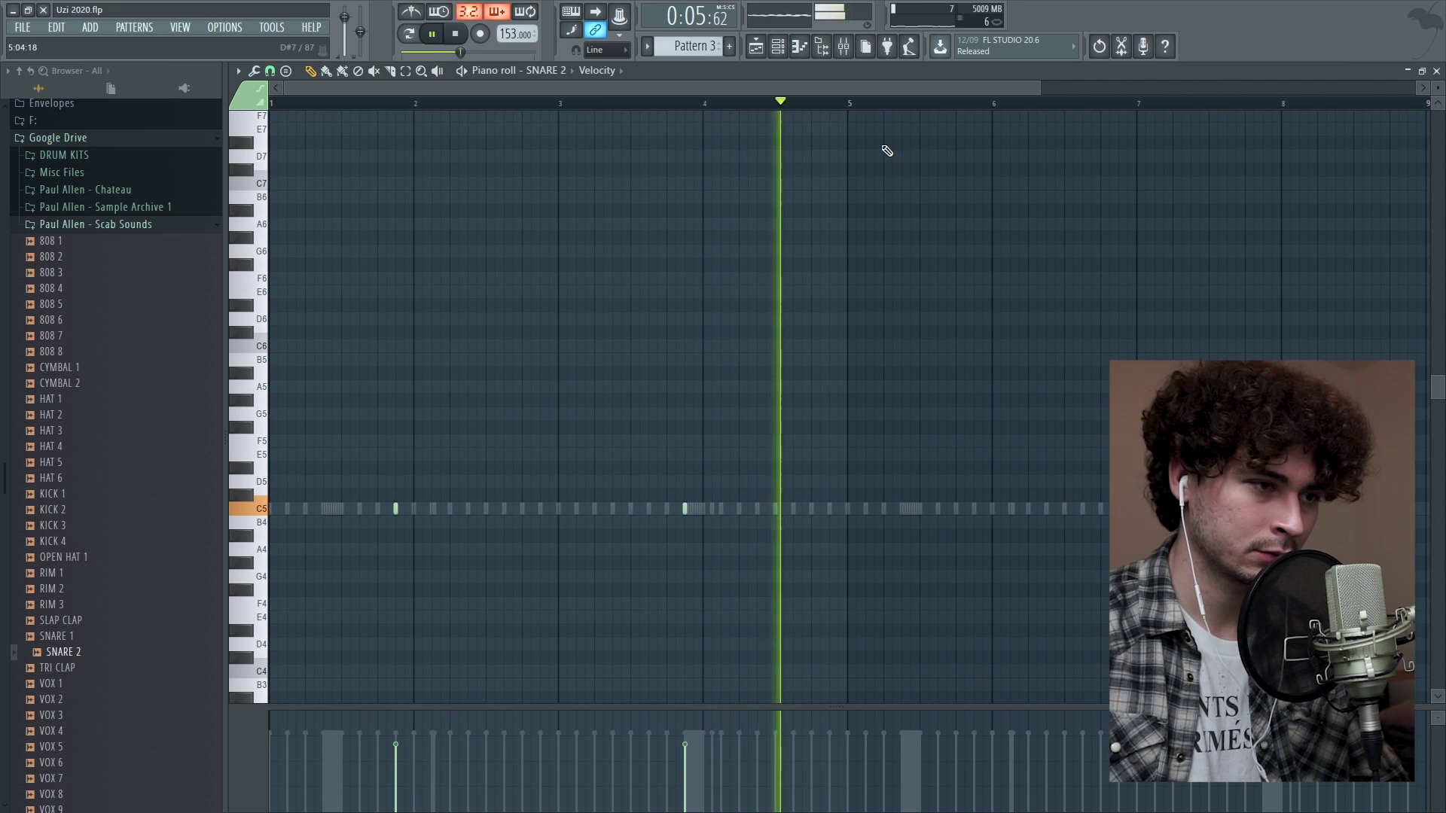
pyautogui.press('space')
pyautogui.press('F7')
# Add OPEN HAT 1 as a channel, delete its bar 3 note, and return to the Playlist
pyautogui.moveTo(70, 558); pyautogui.dragTo(525, 499)
pyautogui.moveTo(452, 543); pyautogui.dragTo(451, 541)
pyautogui.press('F7')
pyautogui.press('space')
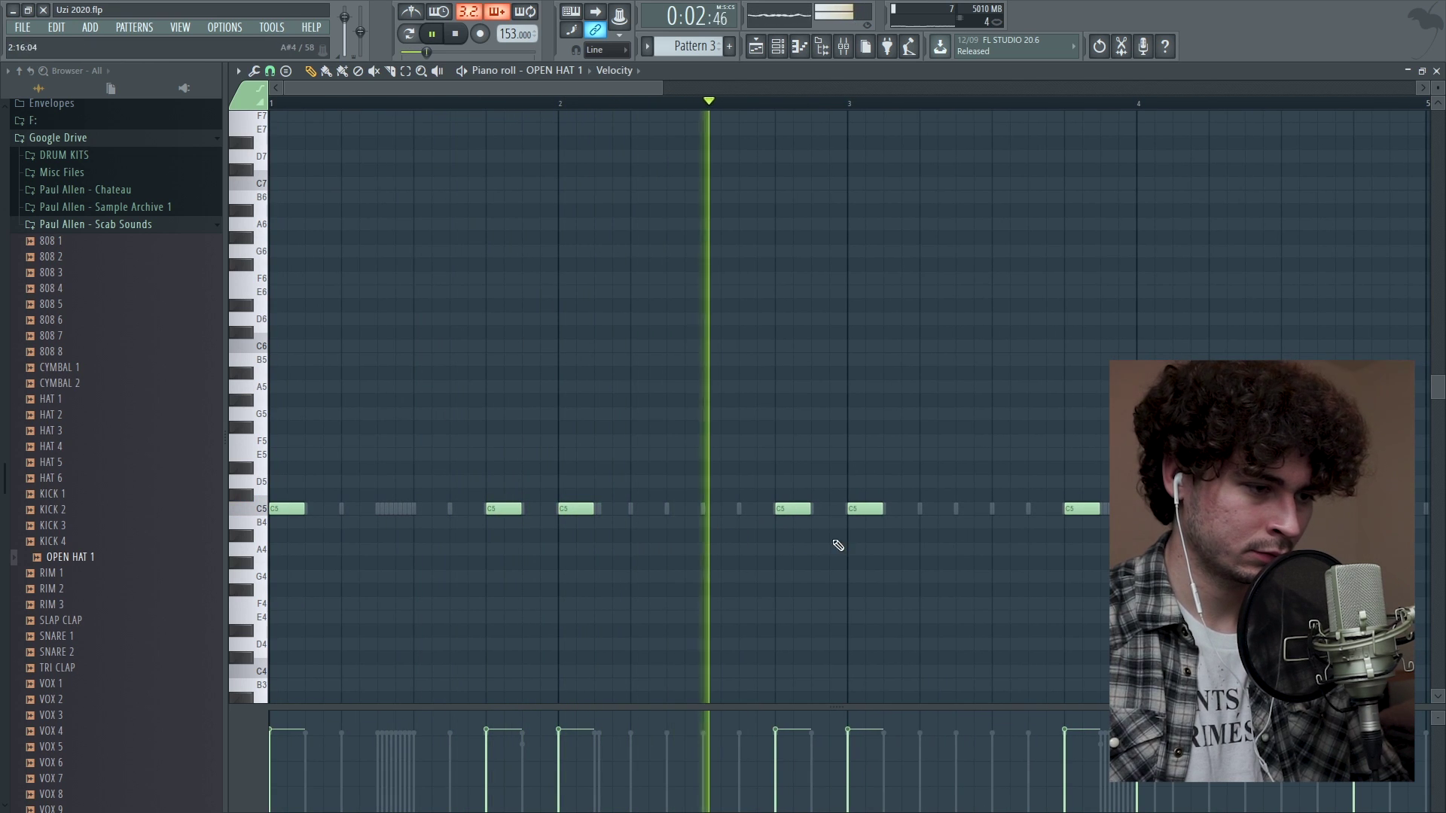
pyautogui.rightClick(864, 510)
pyautogui.scroll(-3, 1009, 497)
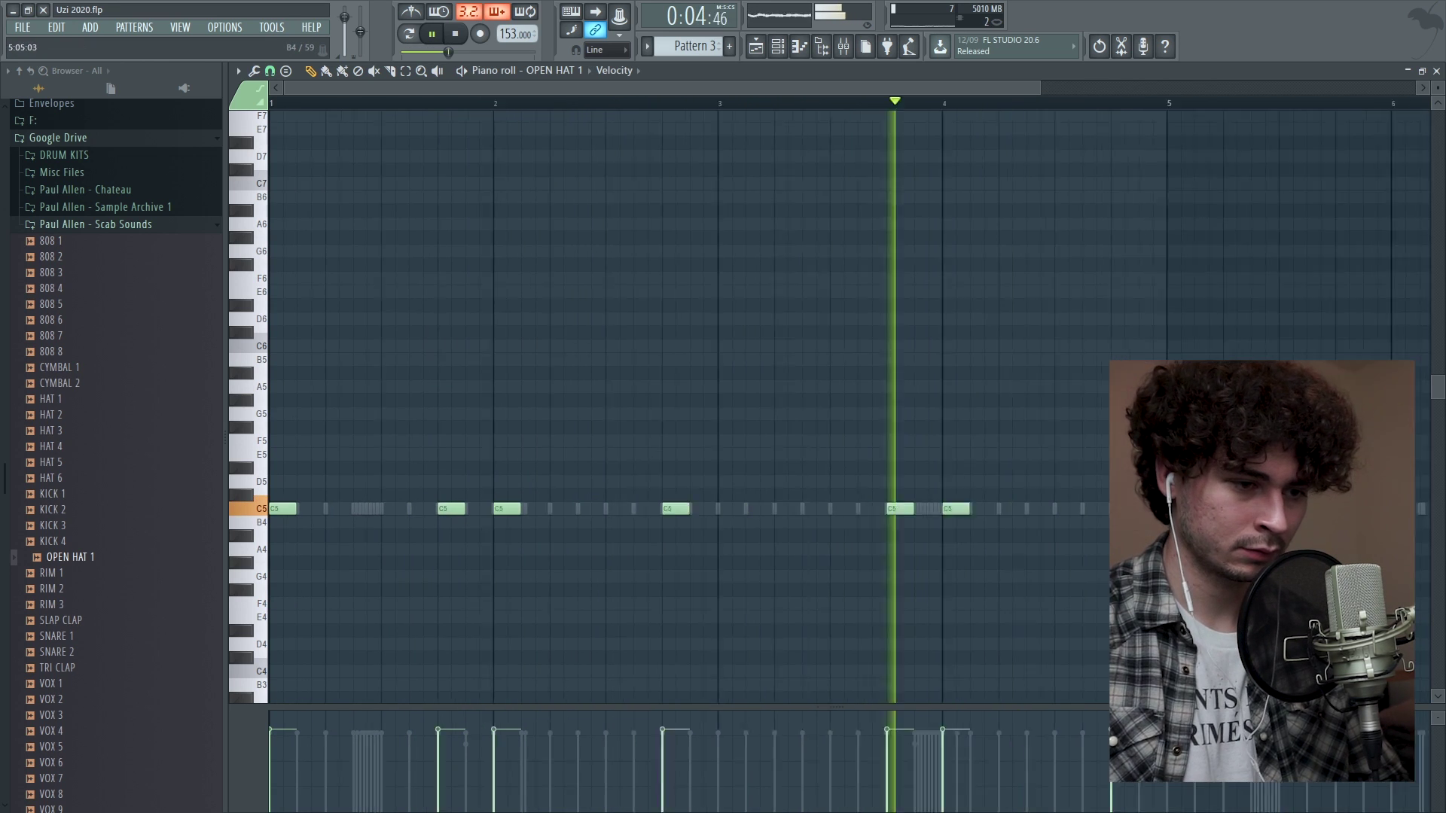
pyautogui.press('e')
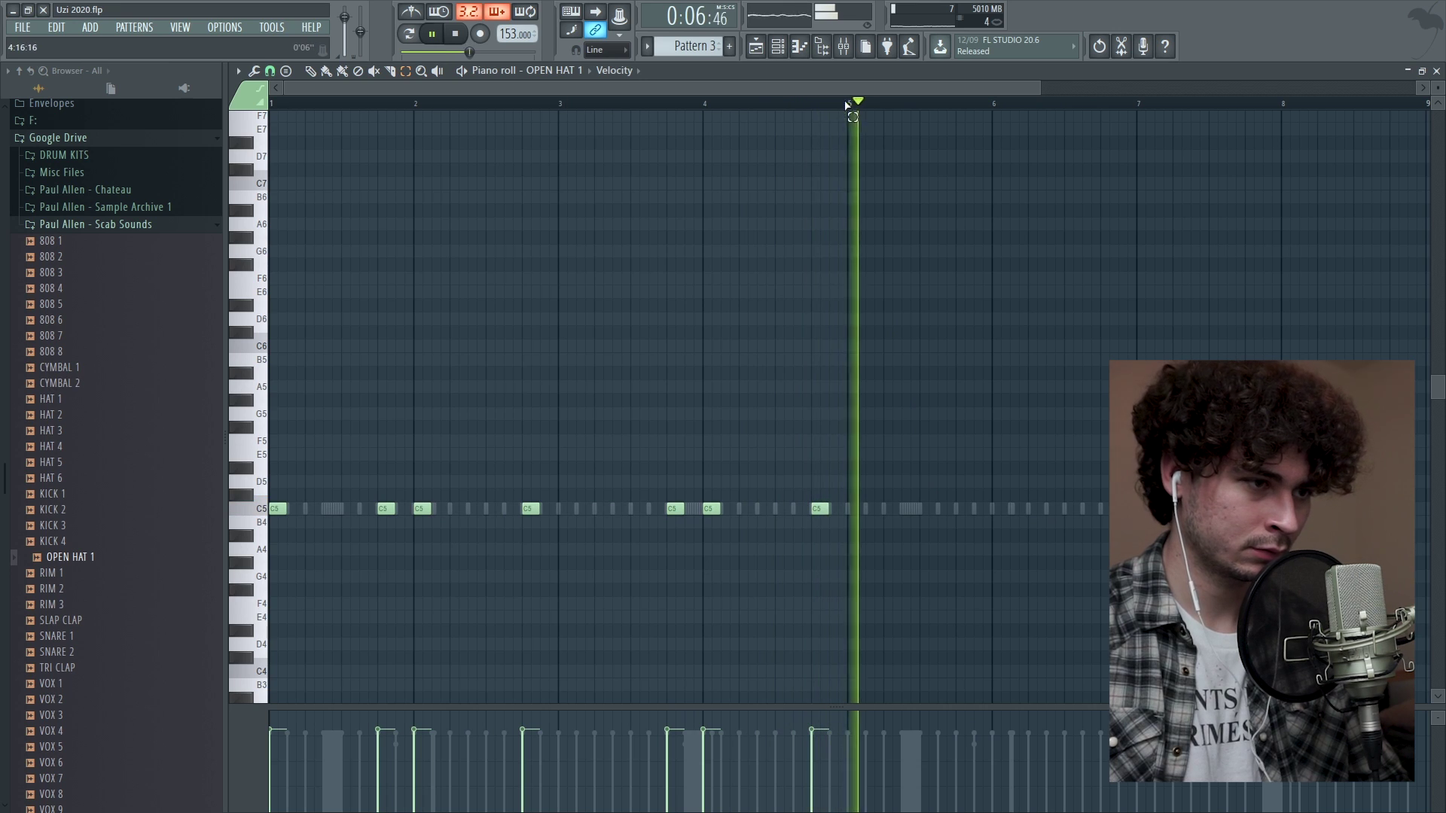
pyautogui.press('space')
pyautogui.hotkey('ctrl', 'a')
pyautogui.press('F5')
pyautogui.scroll(-2, 80, 346)
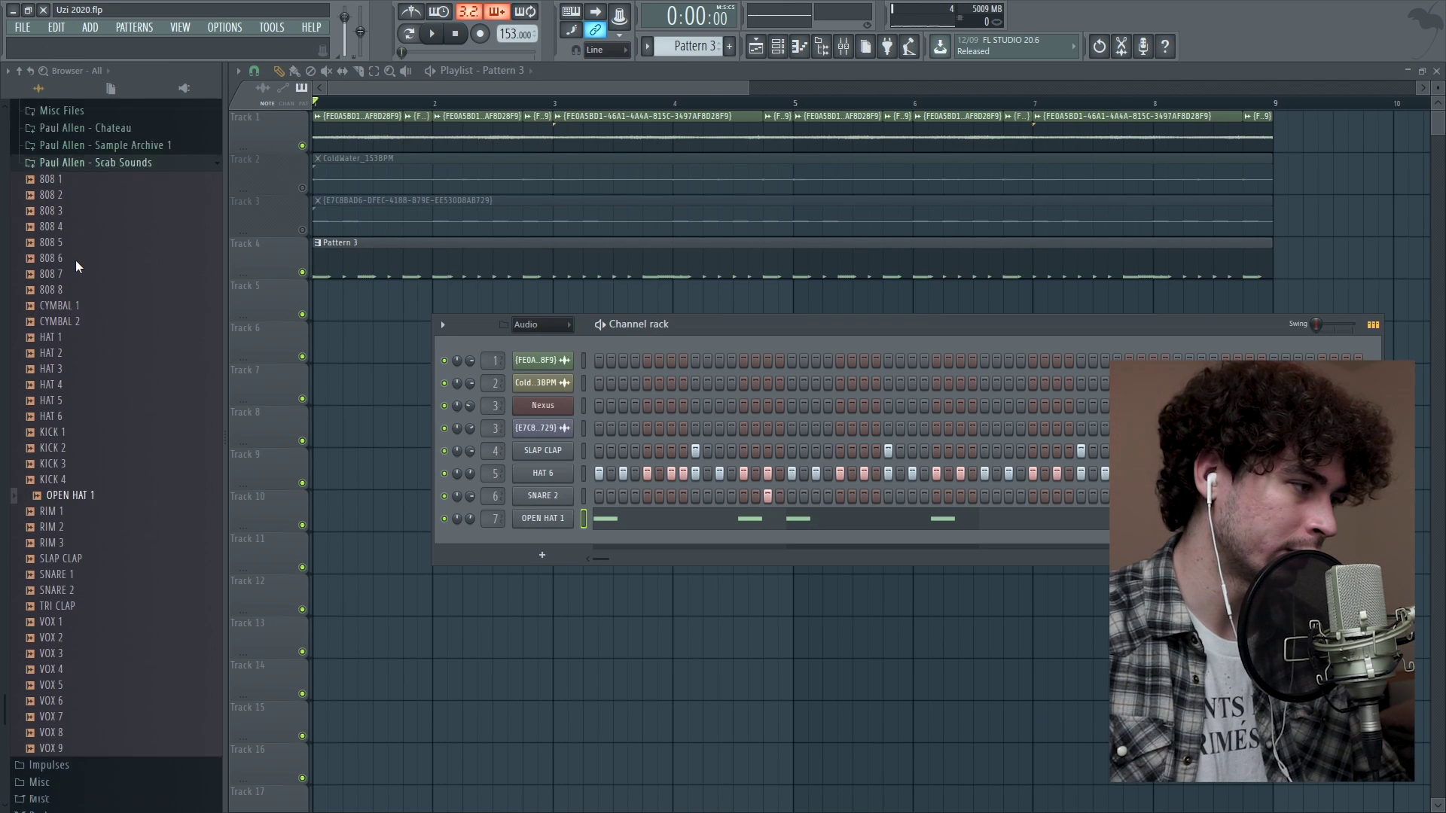
# Preview the 808 6, 808 7 and 808 8 samples while the song plays
pyautogui.press('space')
pyautogui.click(81, 228)
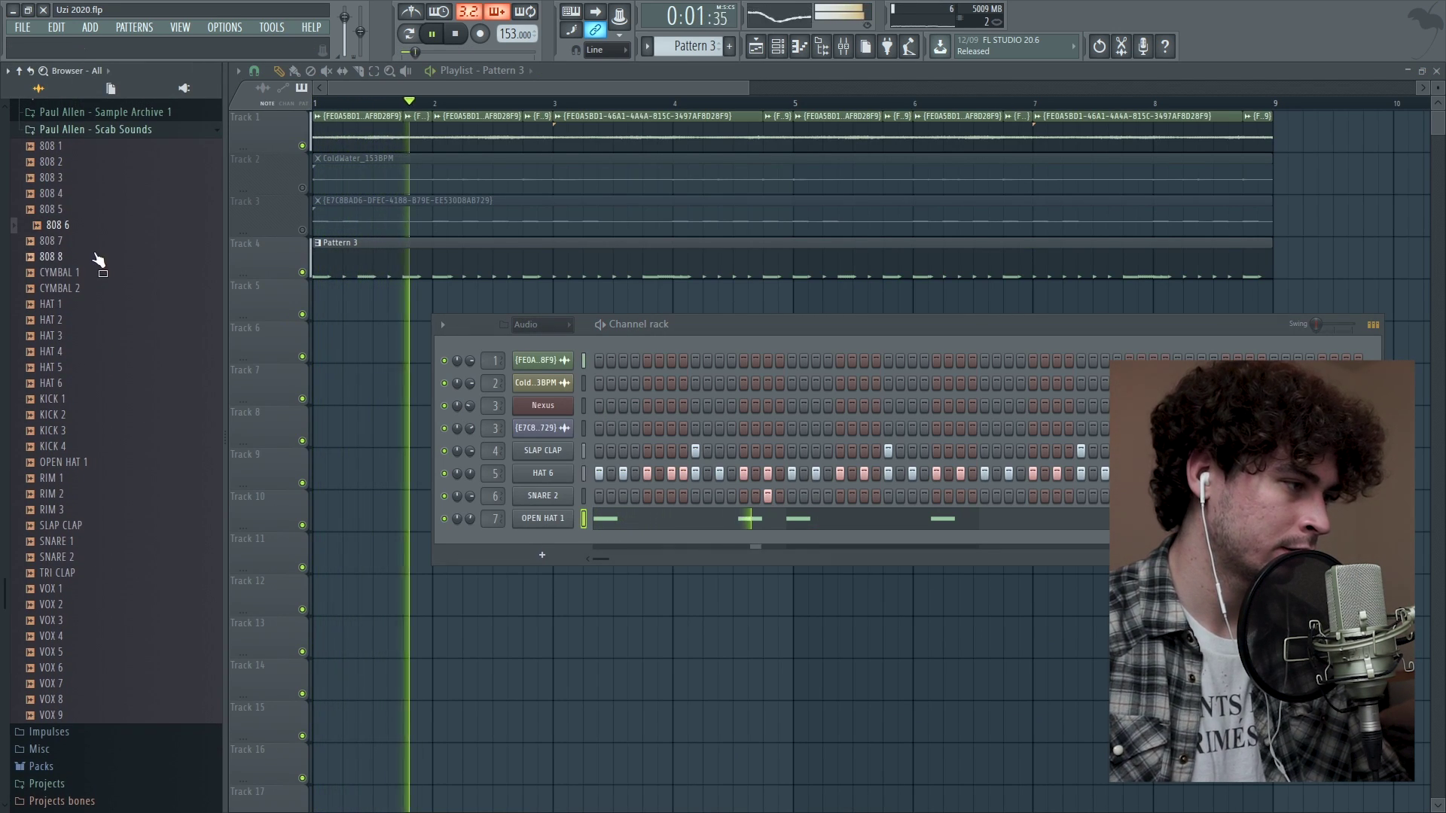
pyautogui.click(92, 247)
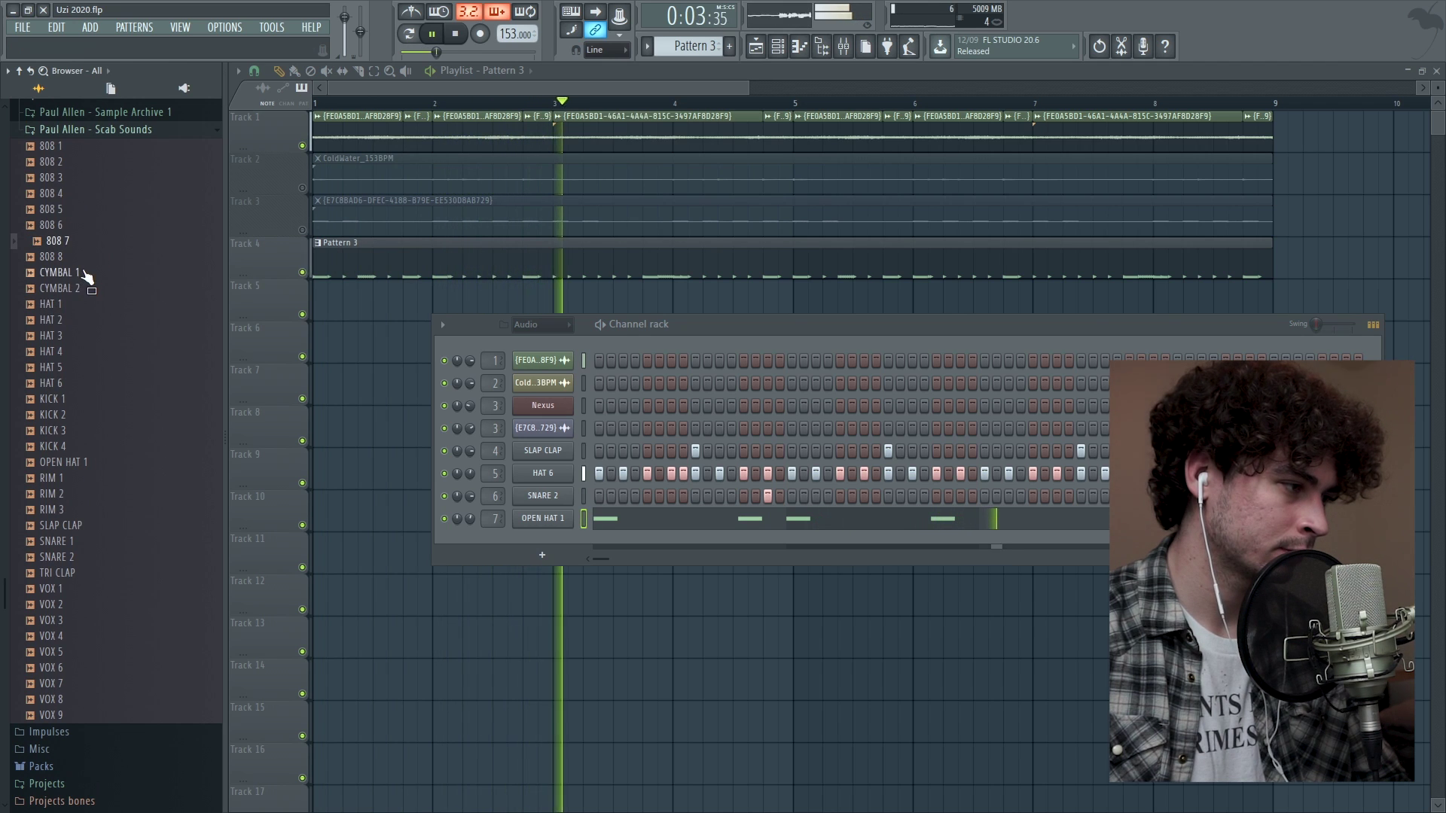
pyautogui.click(82, 260)
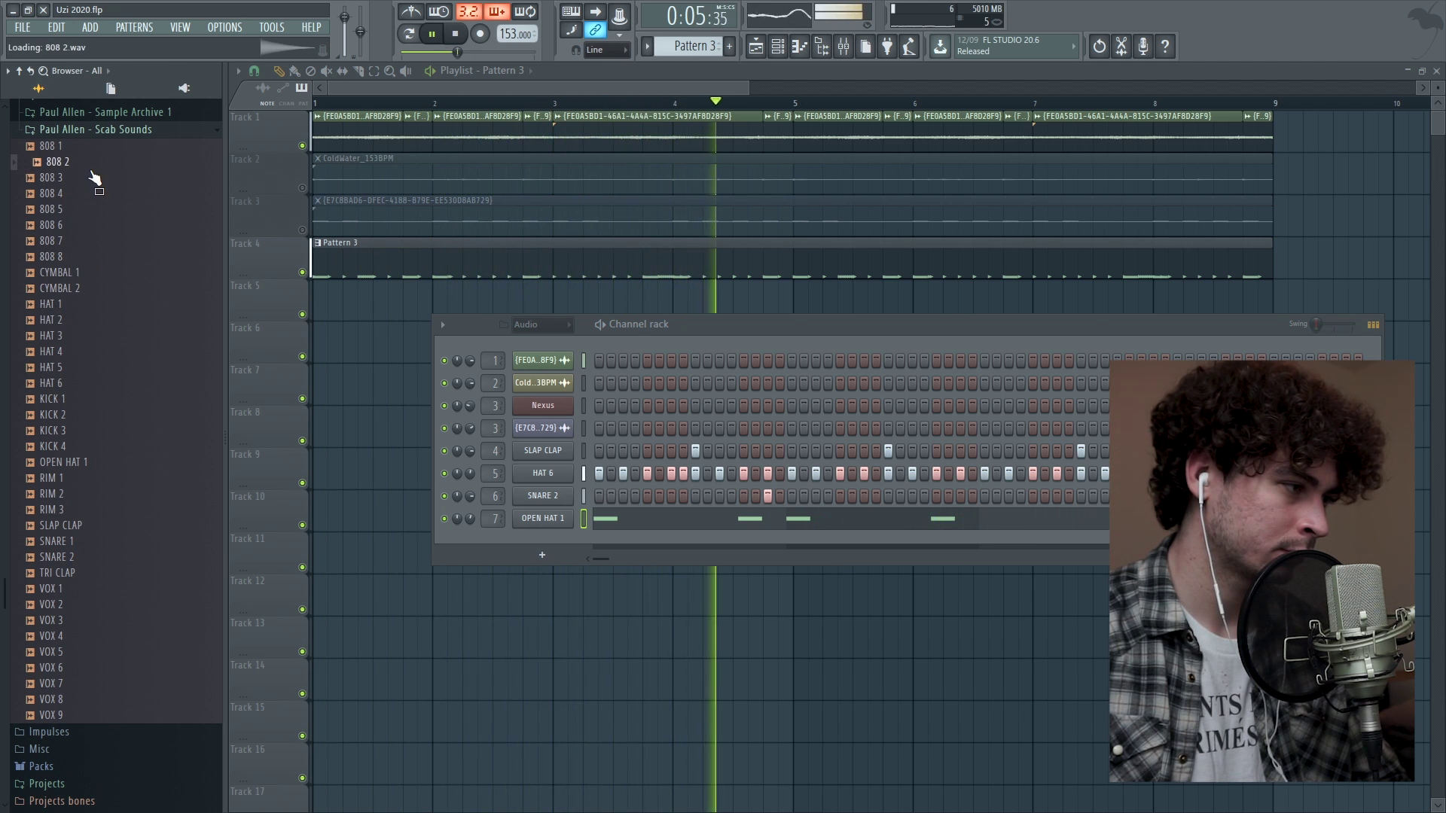
pyautogui.click(83, 259)
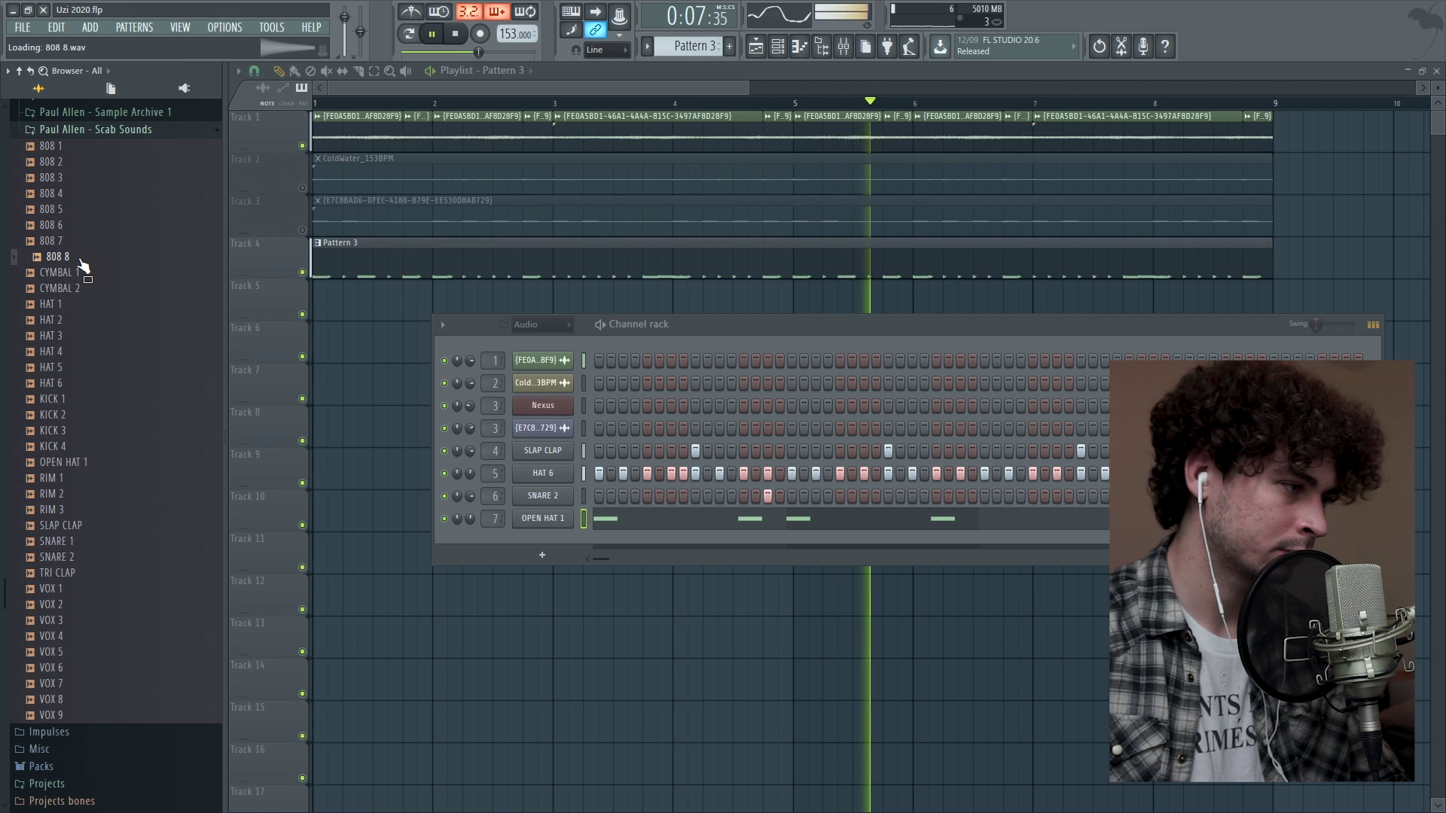
# Draw 808 8 notes on E5, C5, F#5 and G5 in the piano roll
pyautogui.press('F7')
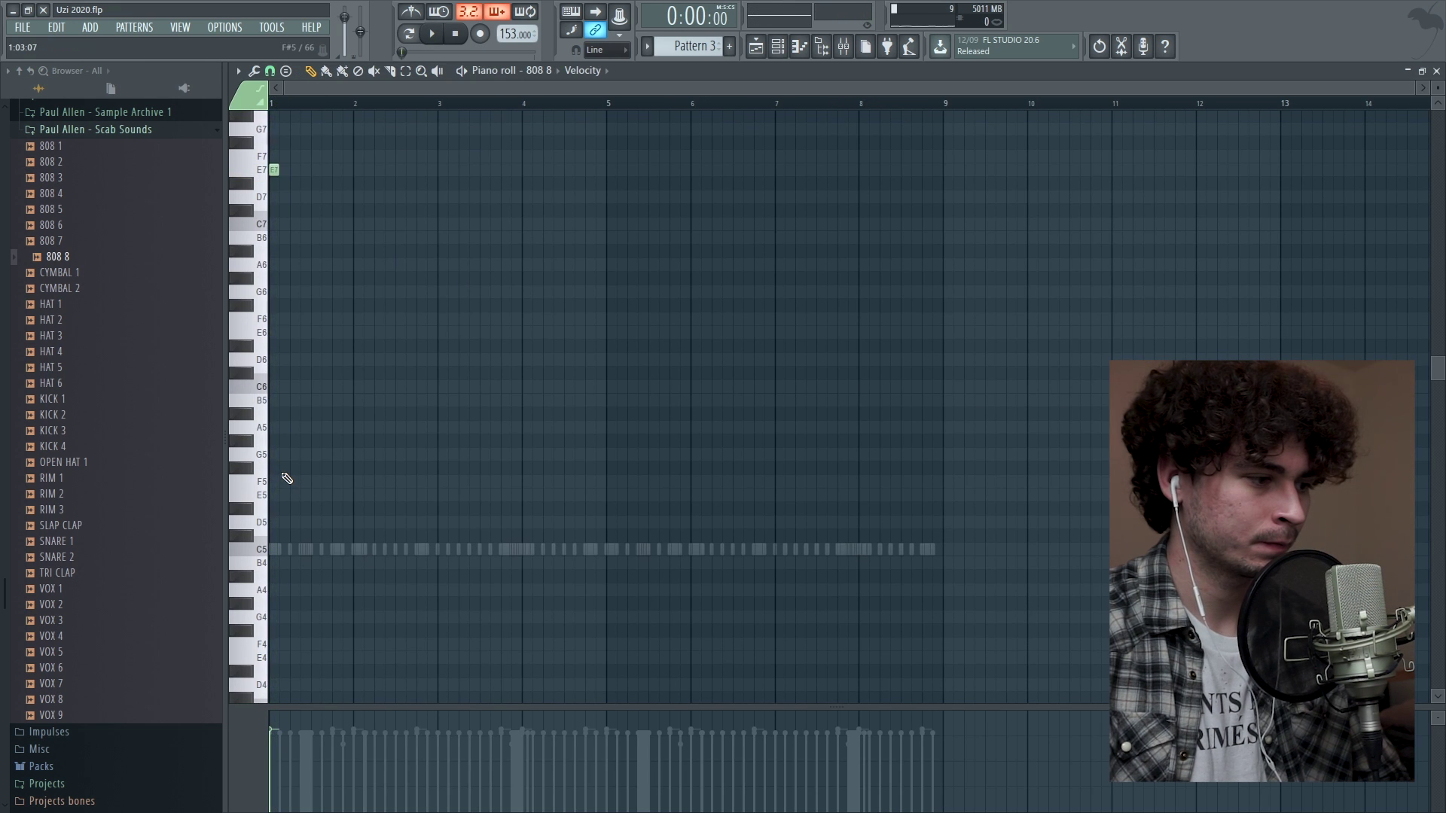
pyautogui.click(279, 494)
pyautogui.scroll(3, 361, 762)
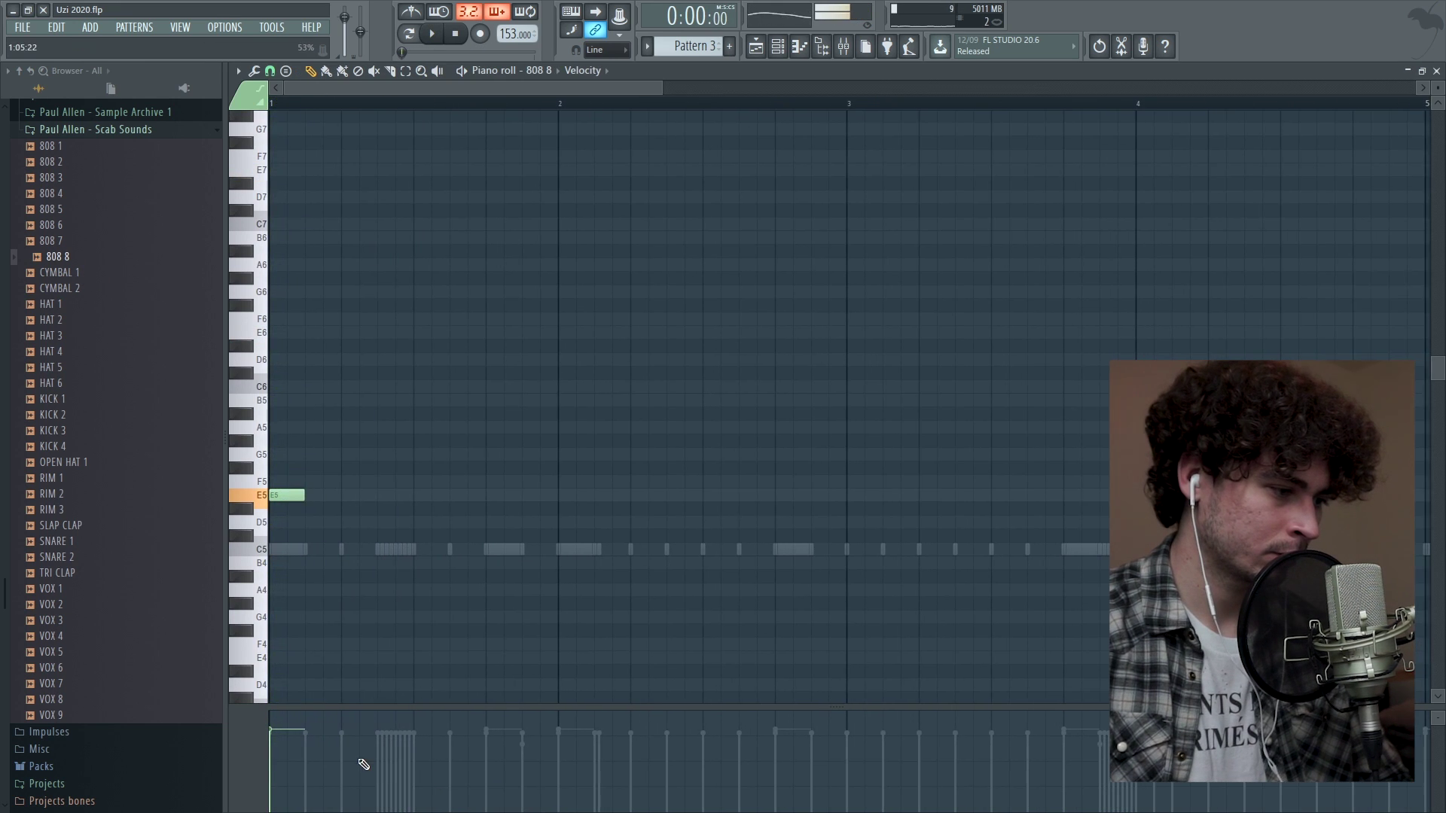
pyautogui.click(648, 494)
pyautogui.click(556, 549)
pyautogui.click(339, 494)
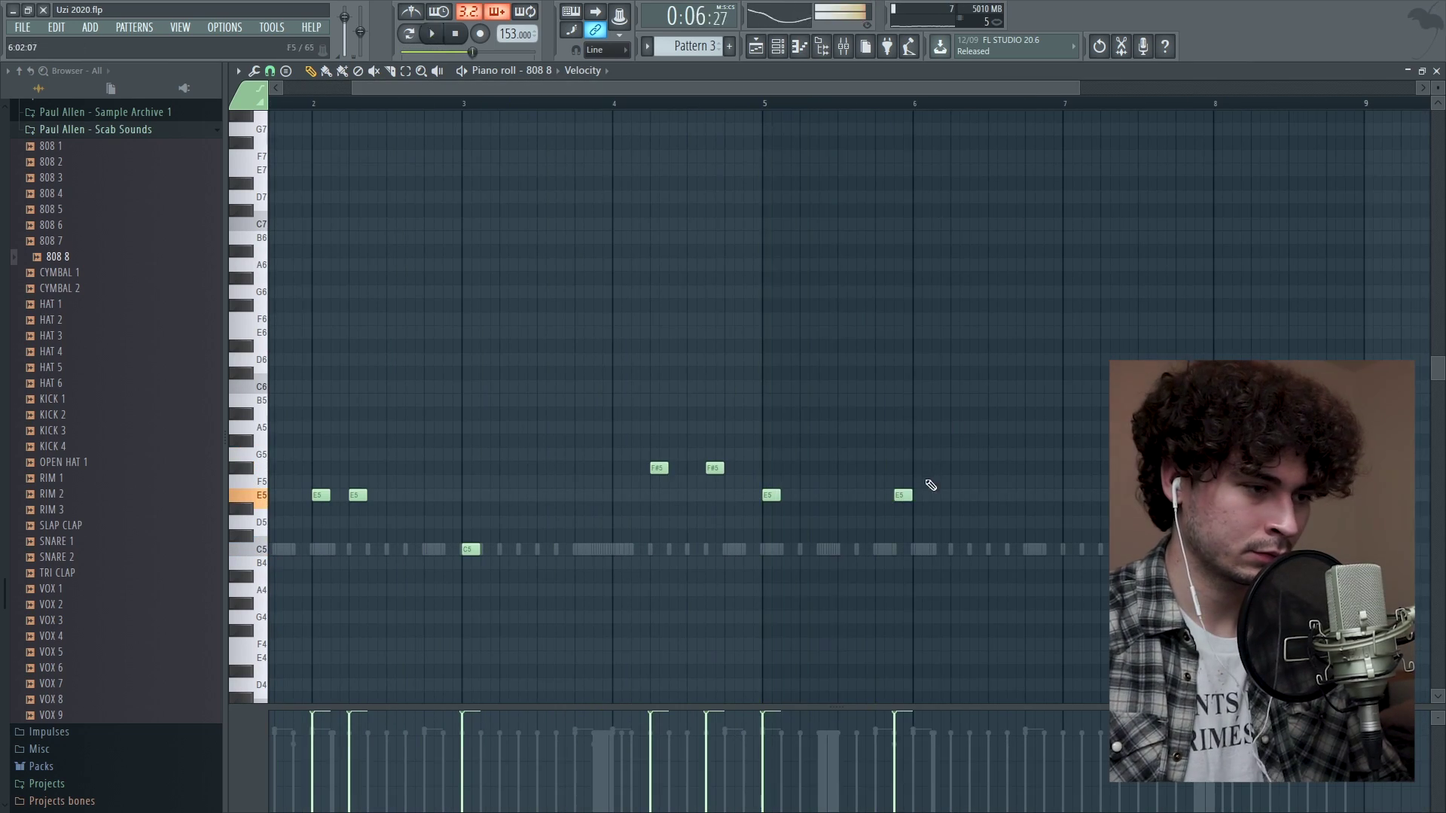
pyautogui.moveTo(1009, 93); pyautogui.dragTo(1256, 91)
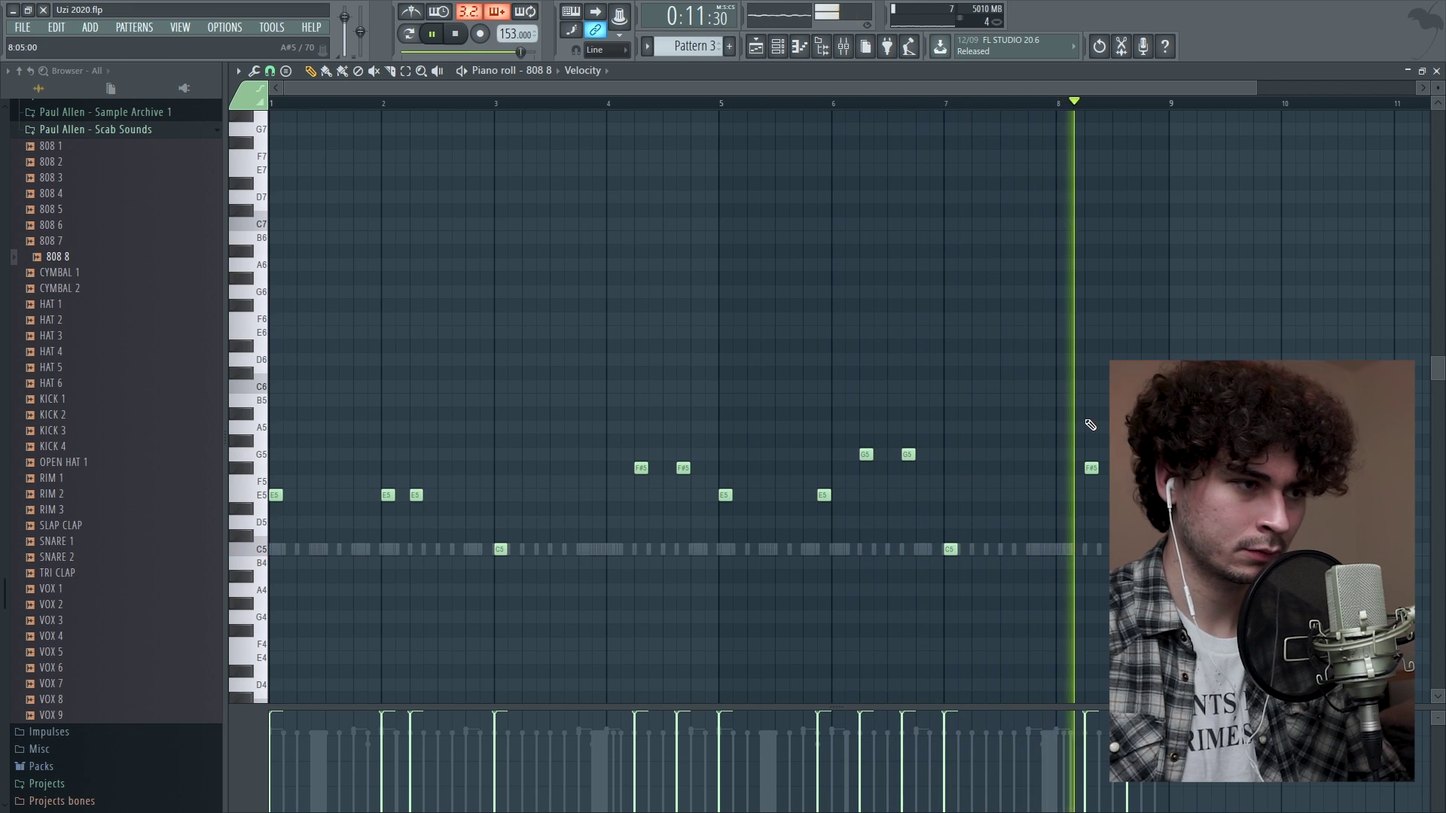
pyautogui.press('space')
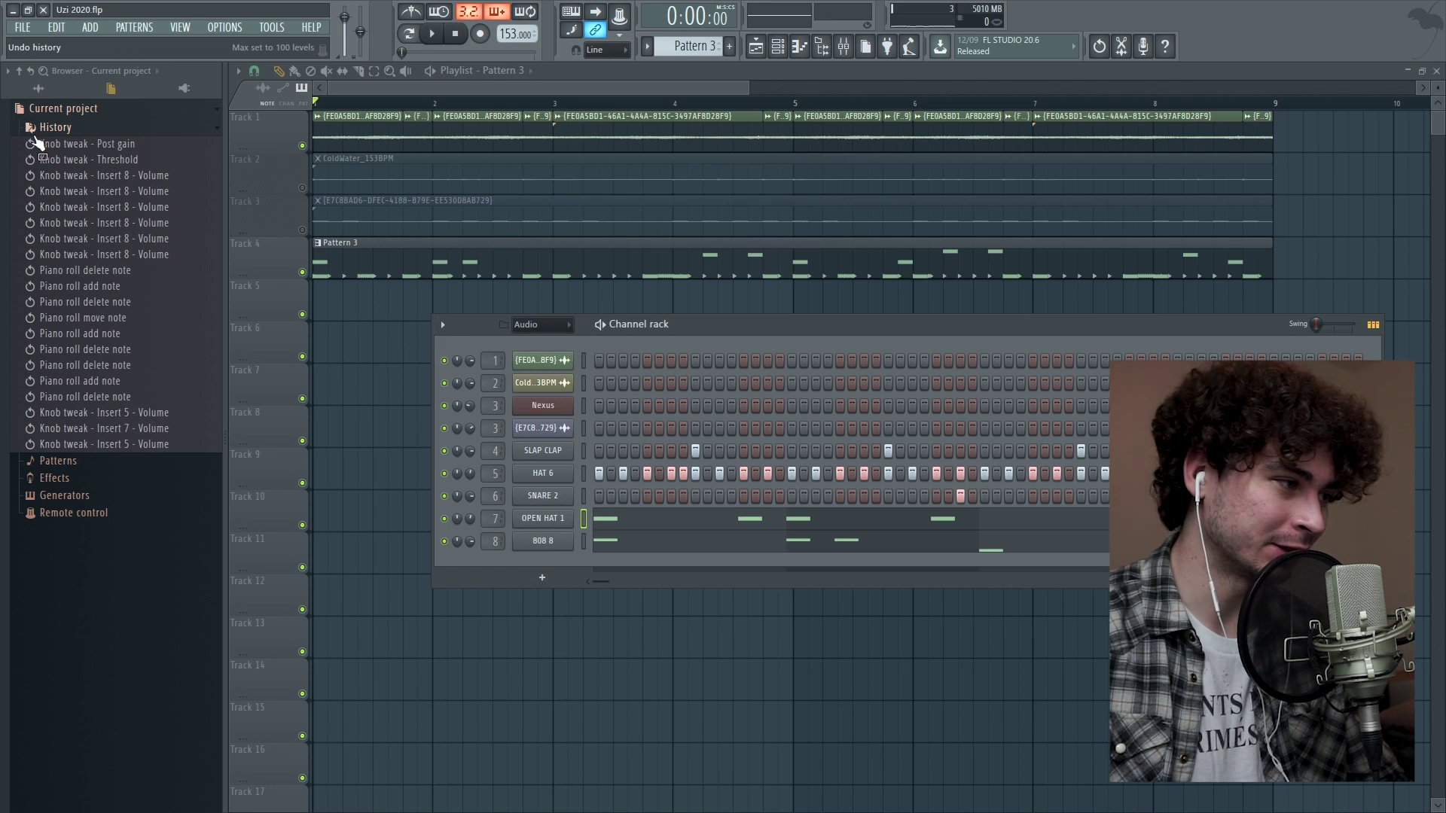
# Rearrange the channel rack and playlist, select mixer Insert 3, and drag in the SNARE 1 sample
pyautogui.click(38, 89)
pyautogui.moveTo(756, 335); pyautogui.dragTo(637, 414)
pyautogui.click(363, 185)
pyautogui.press('space')
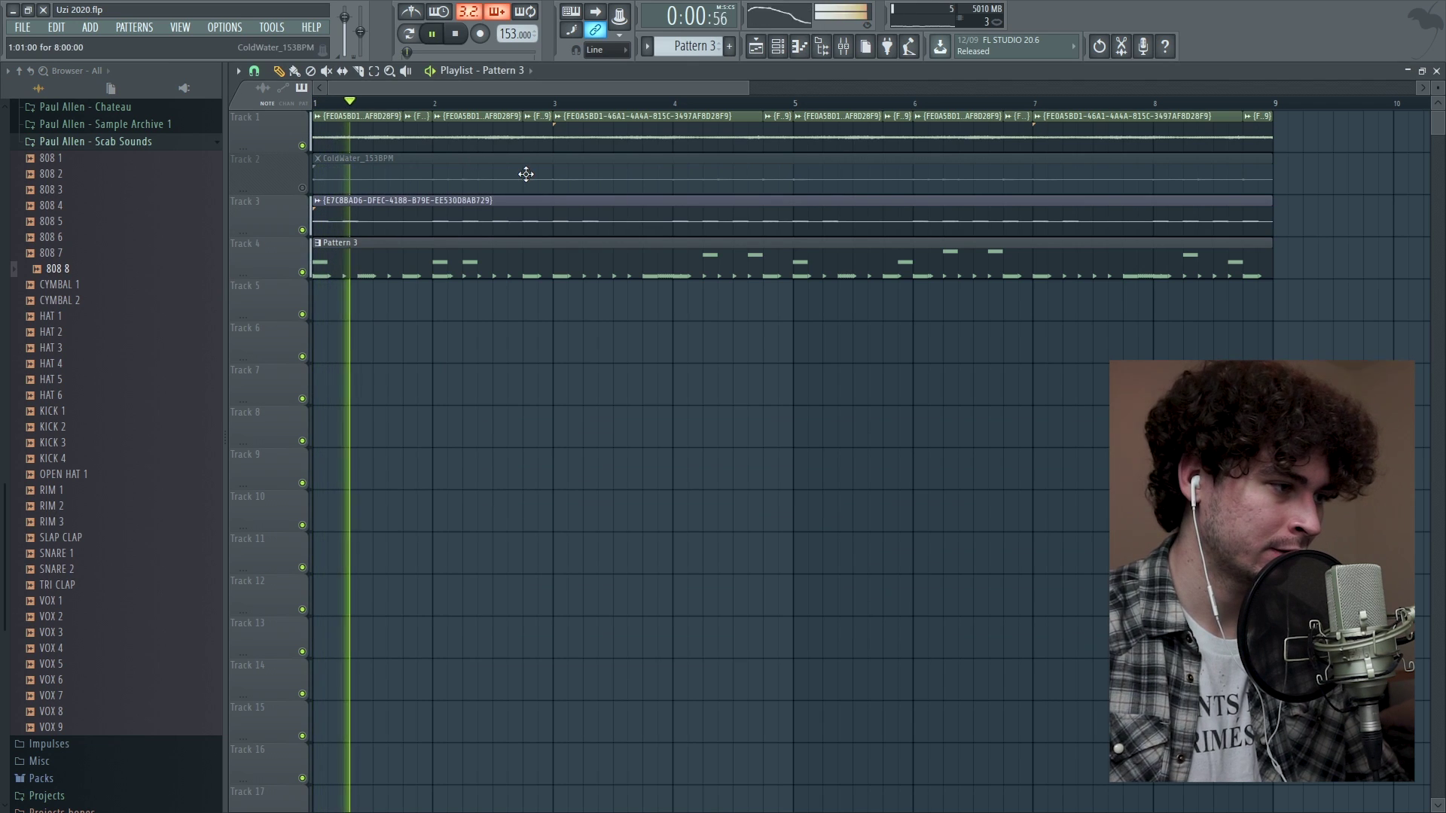
pyautogui.click(843, 47)
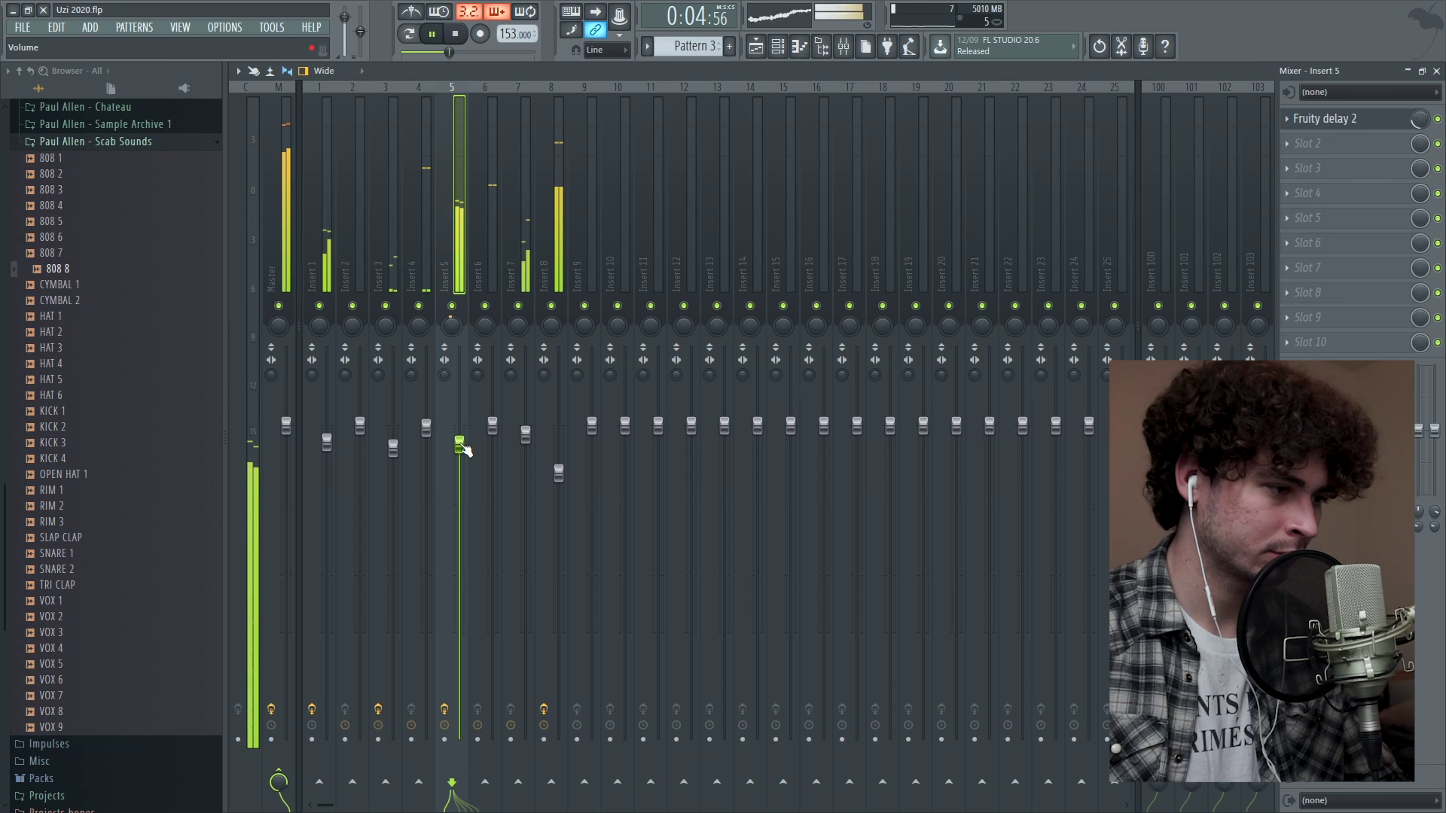
pyautogui.click(393, 444)
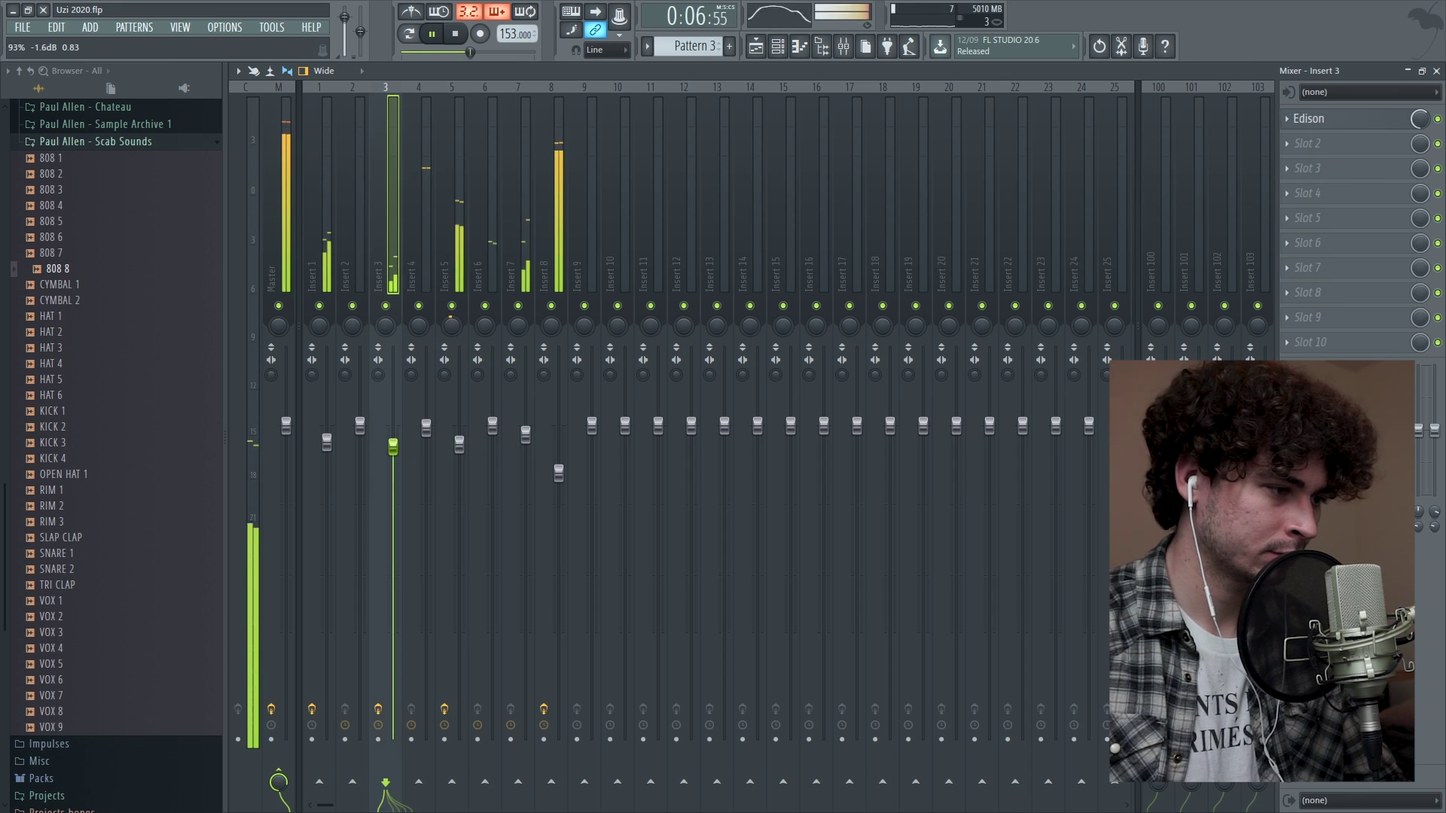
pyautogui.press('space')
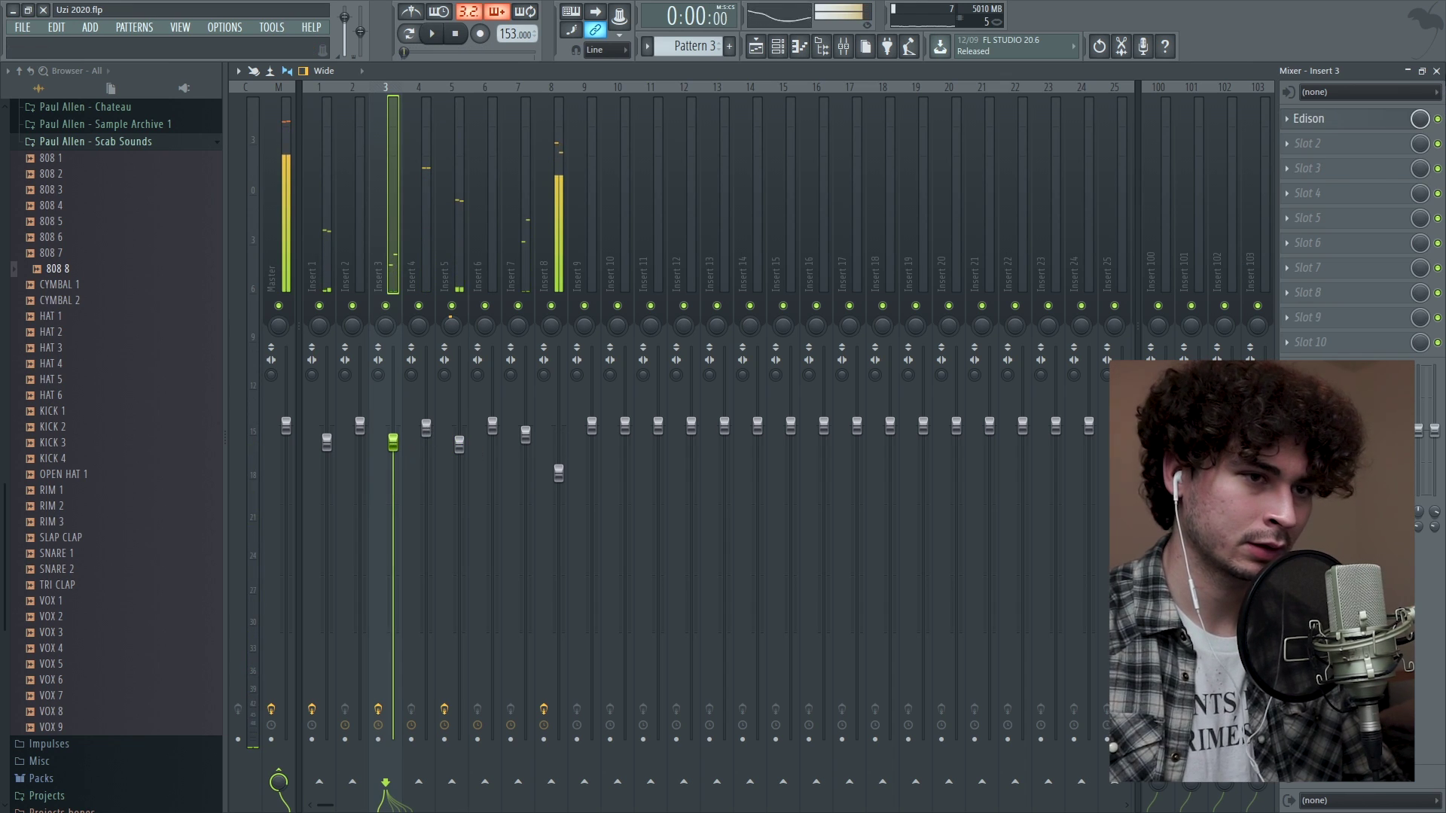
pyautogui.press('F9')
pyautogui.moveTo(58, 555); pyautogui.dragTo(57, 559)
pyautogui.moveTo(557, 334); pyautogui.dragTo(553, 586)
# Ride the Insert 9 fader to about -2.2 dB and Insert 7 to -0.3 dB
pyautogui.press('space')
pyautogui.press('F9')
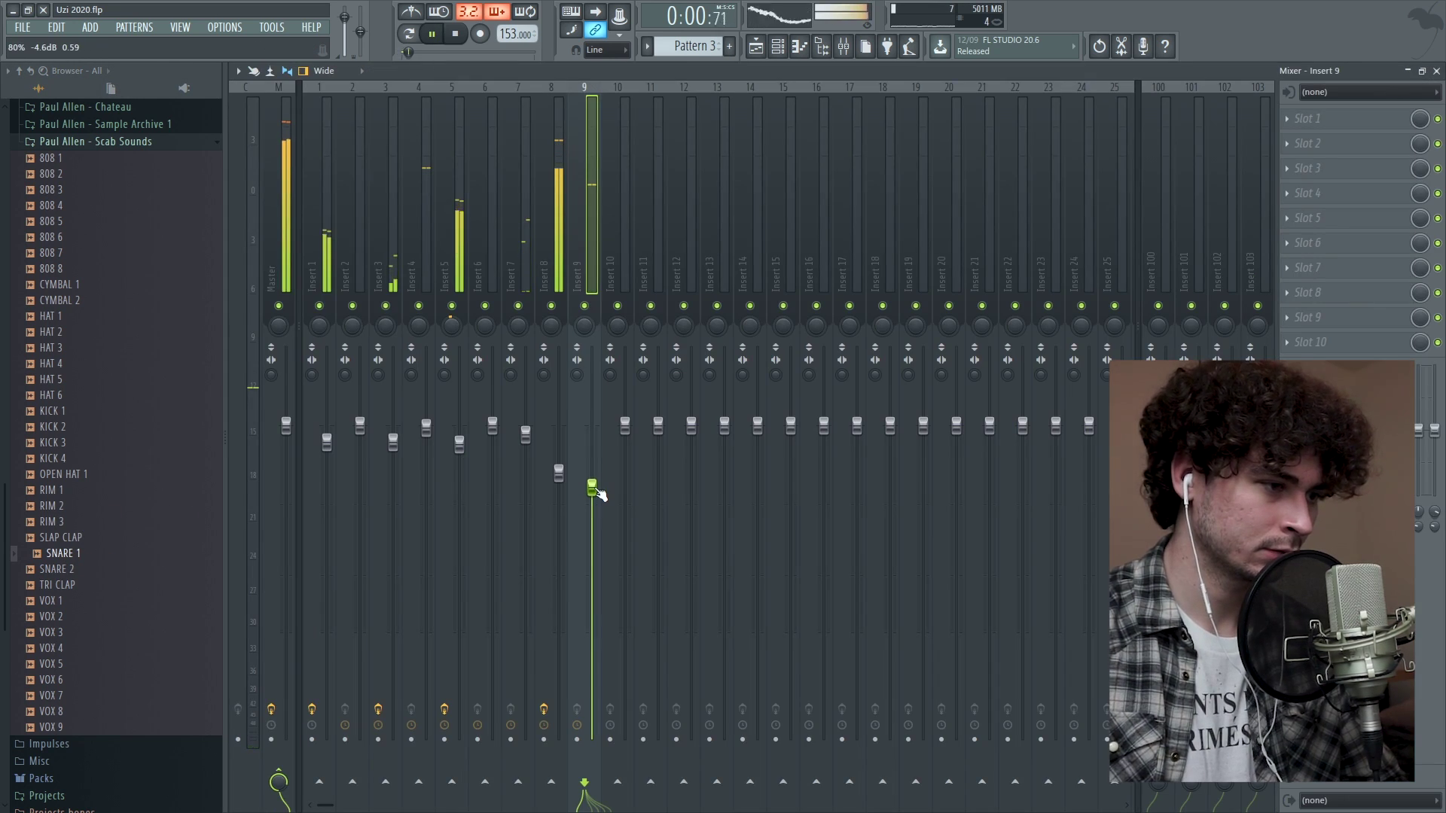
pyautogui.moveTo(594, 488); pyautogui.dragTo(592, 462)
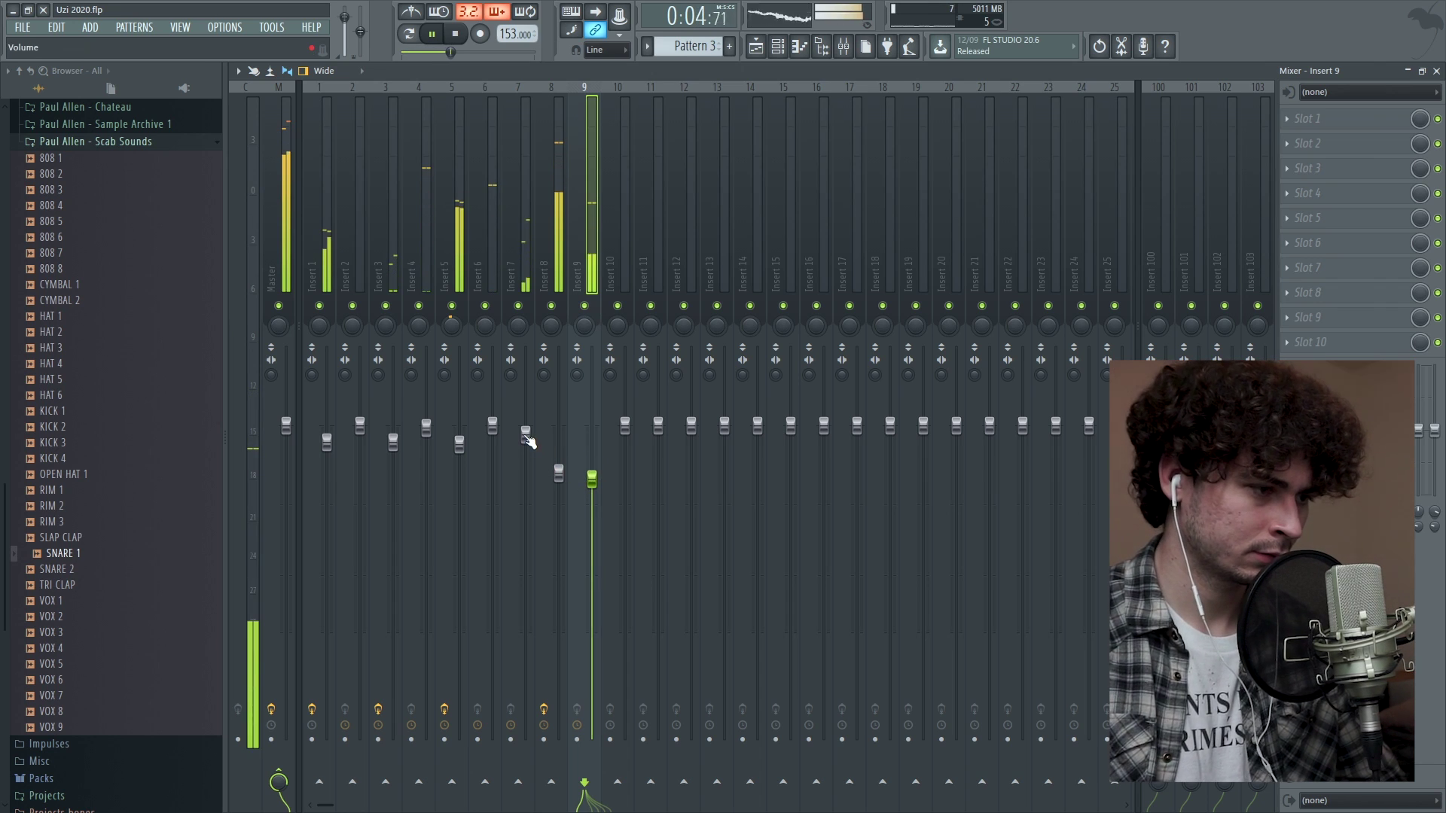
pyautogui.moveTo(526, 435); pyautogui.dragTo(525, 430)
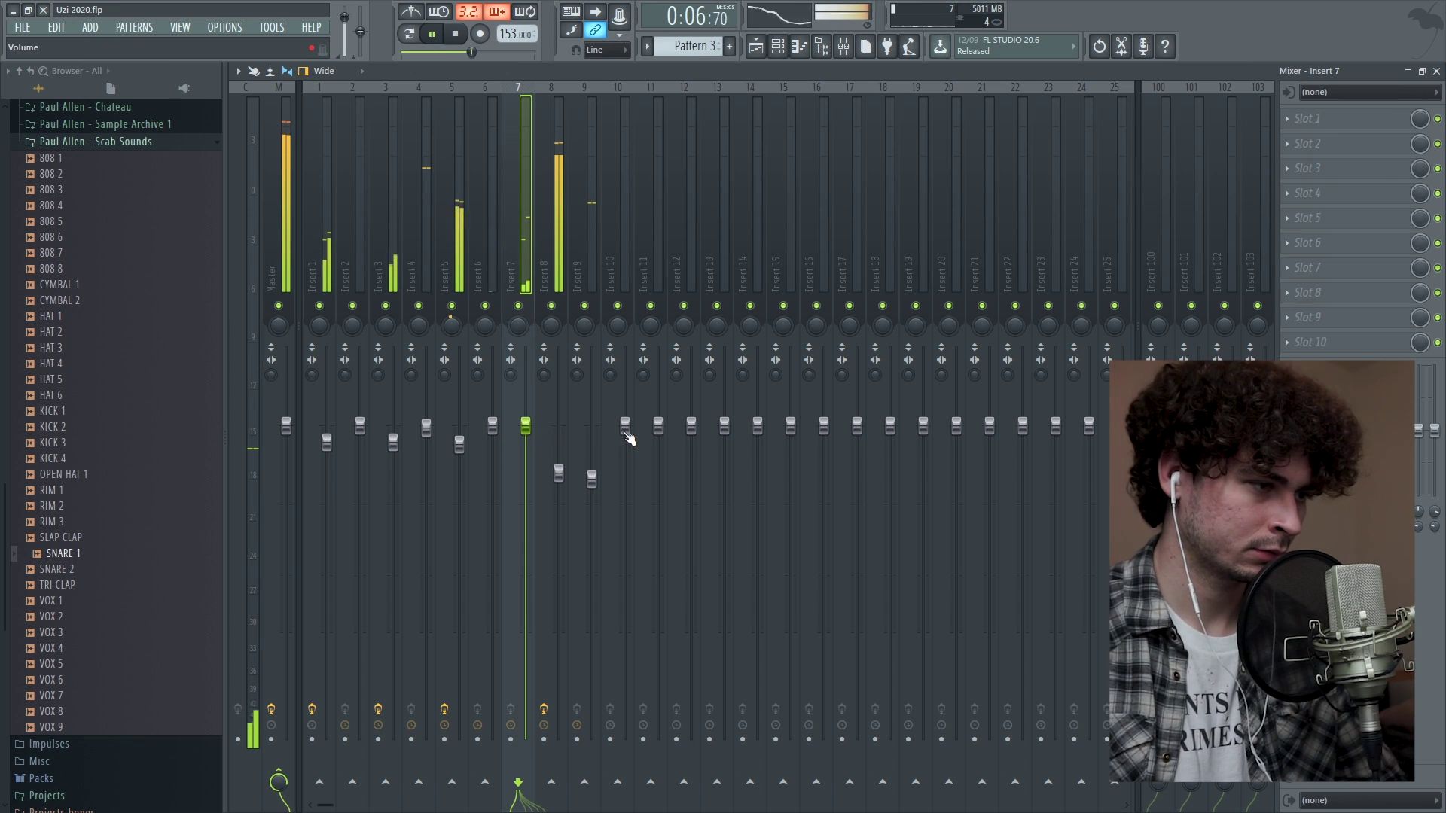
pyautogui.moveTo(594, 481); pyautogui.dragTo(592, 475)
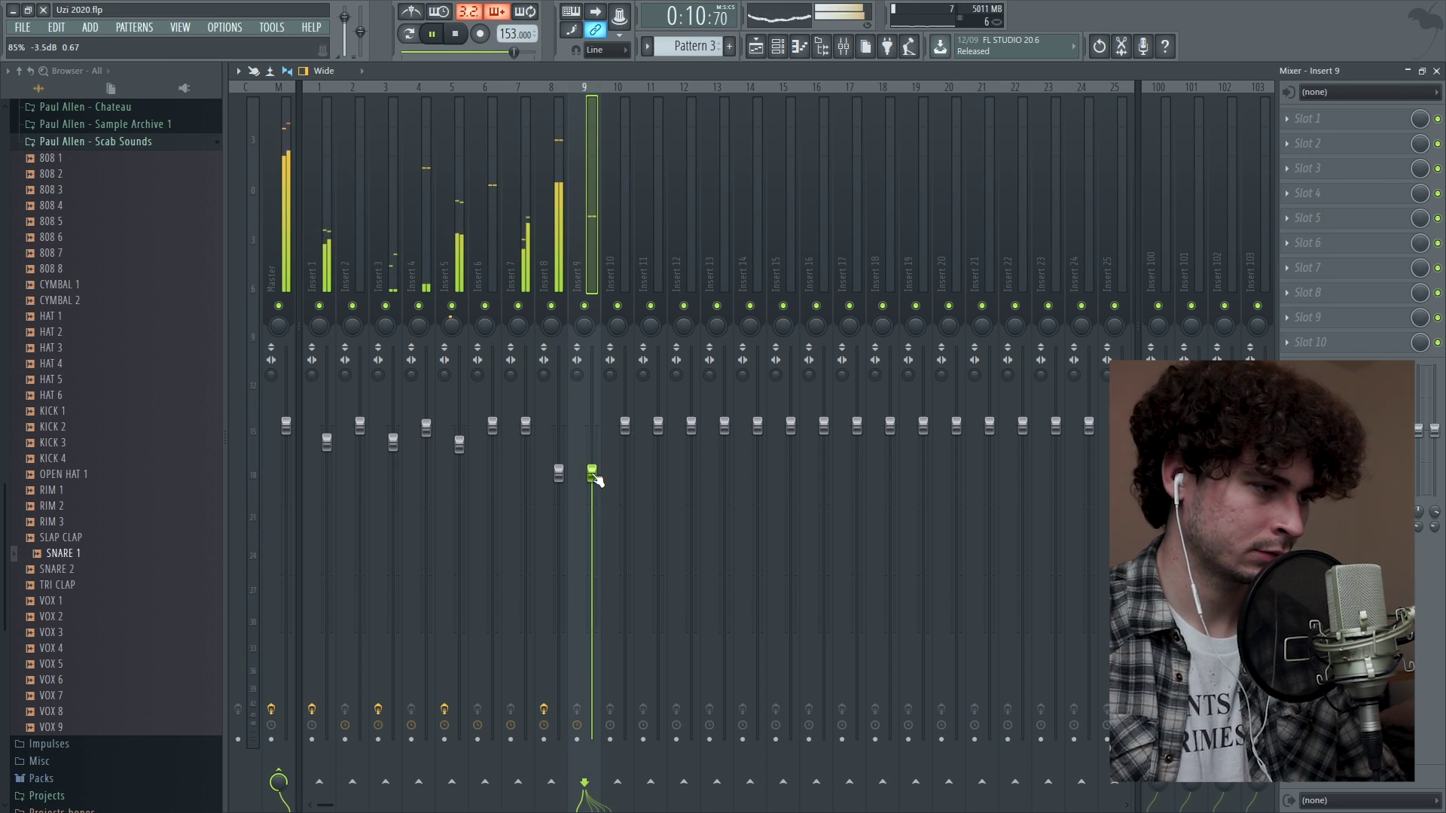
pyautogui.moveTo(593, 479); pyautogui.dragTo(592, 455)
pyautogui.press('space')
pyautogui.press('F5')
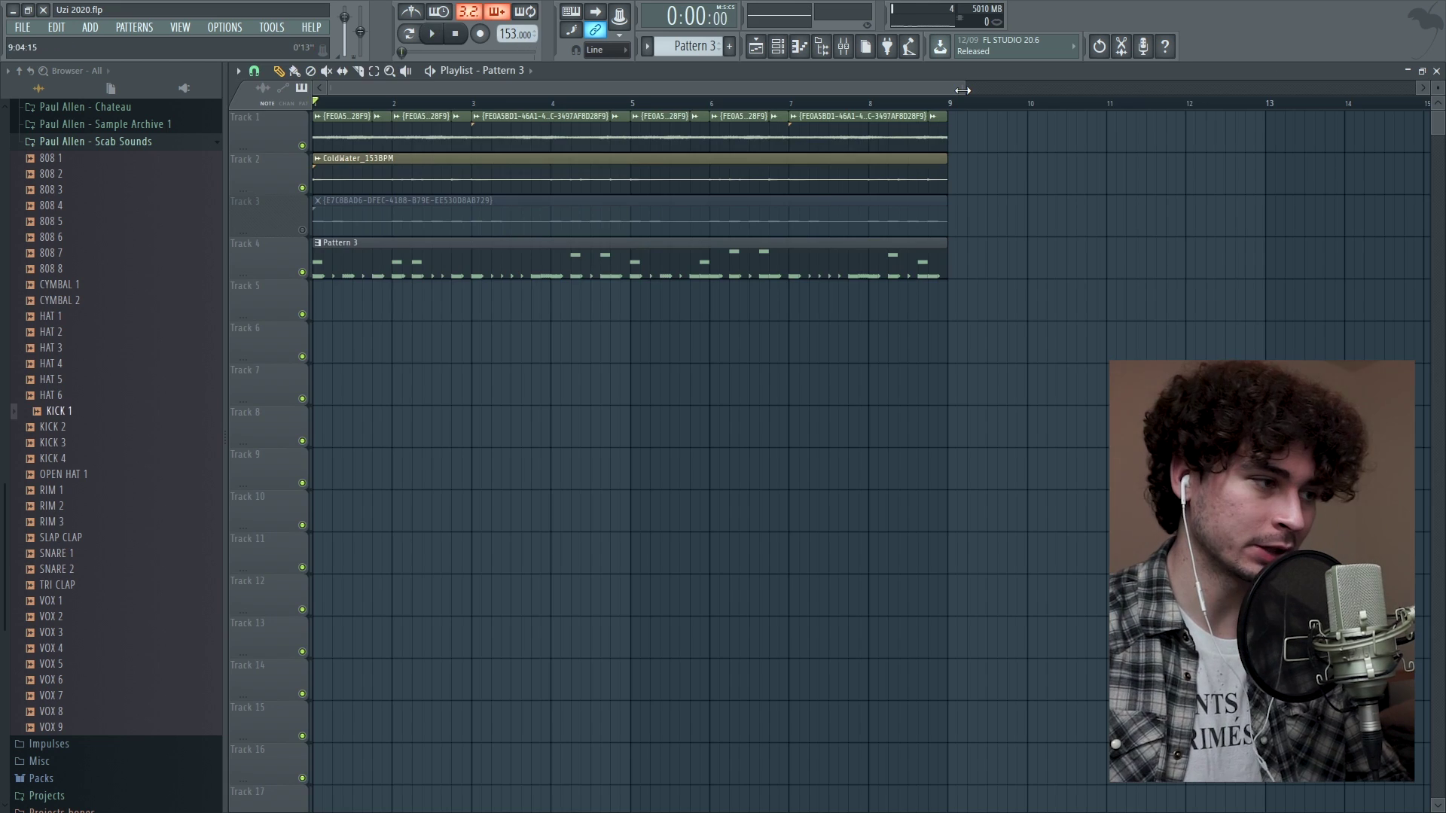
# Add Track 3 clip copies around bar 13 and near bar 45
pyautogui.moveTo(963, 91); pyautogui.dragTo(953, 90)
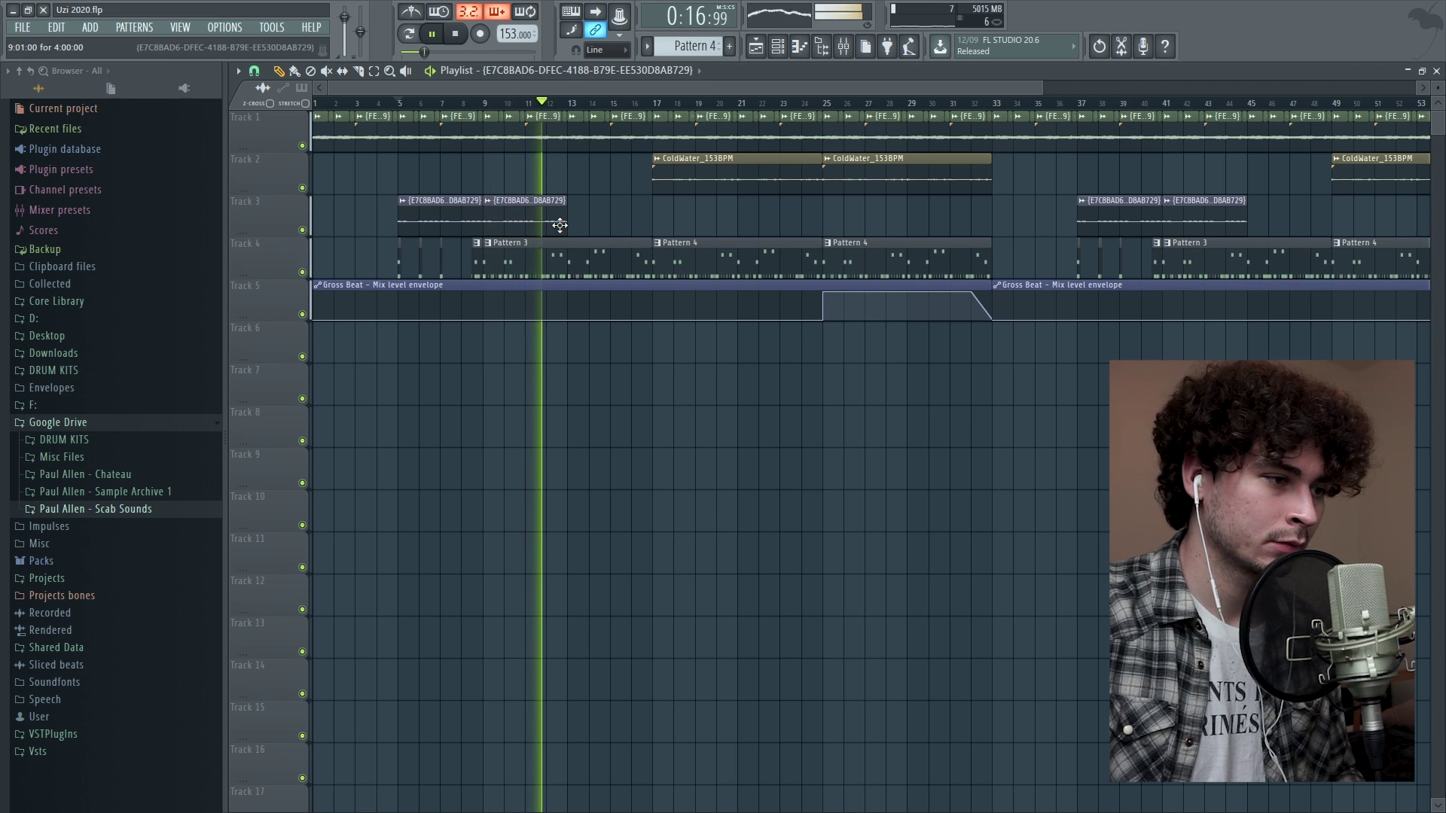
pyautogui.click(589, 217)
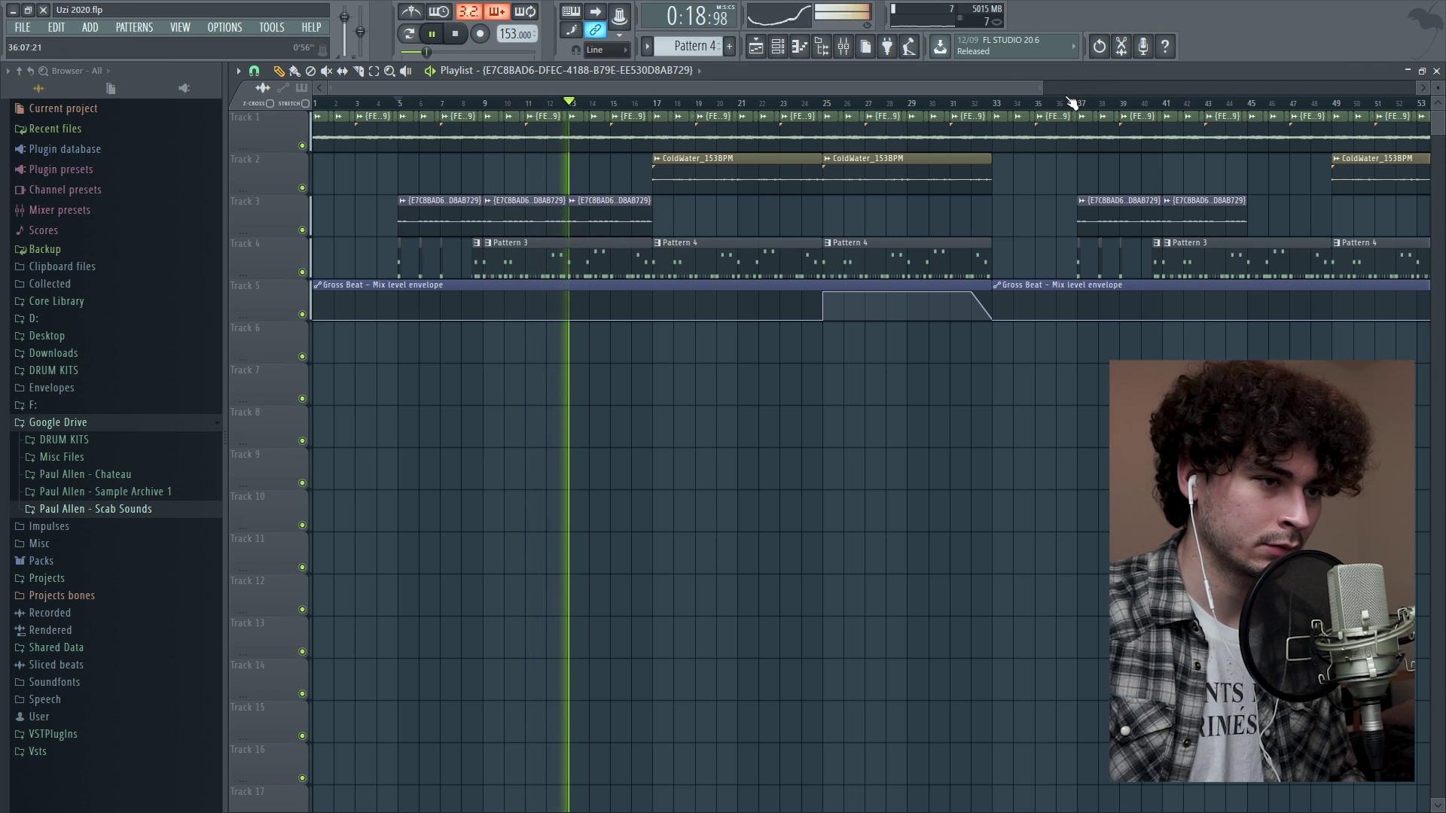
pyautogui.scroll(-1, 1071, 101)
pyautogui.click(1117, 226)
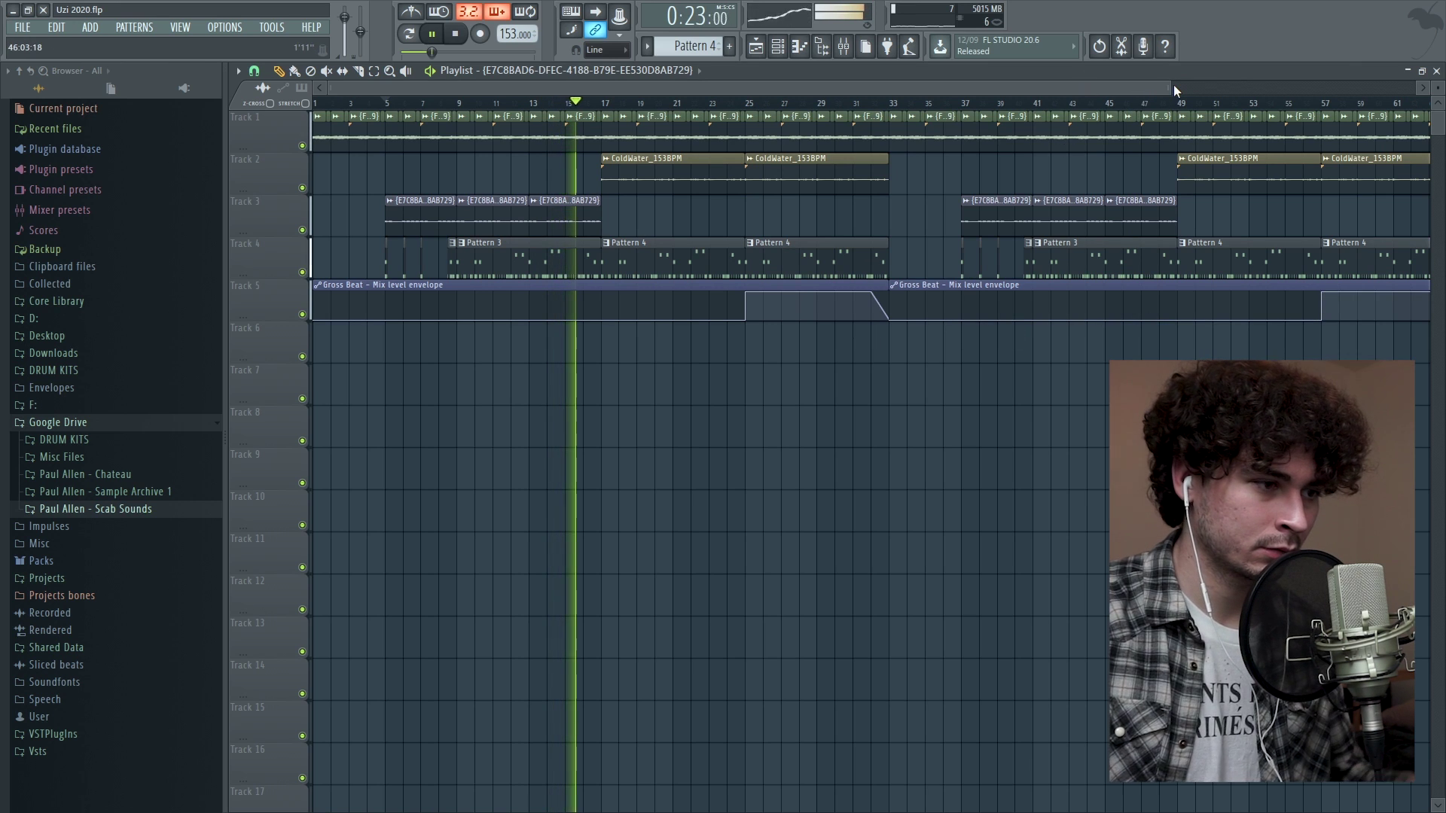
# Trim the first Pattern 4 clip on Track 4 to start at bar 19 and play it back
pyautogui.moveTo(1175, 89); pyautogui.dragTo(802, 89)
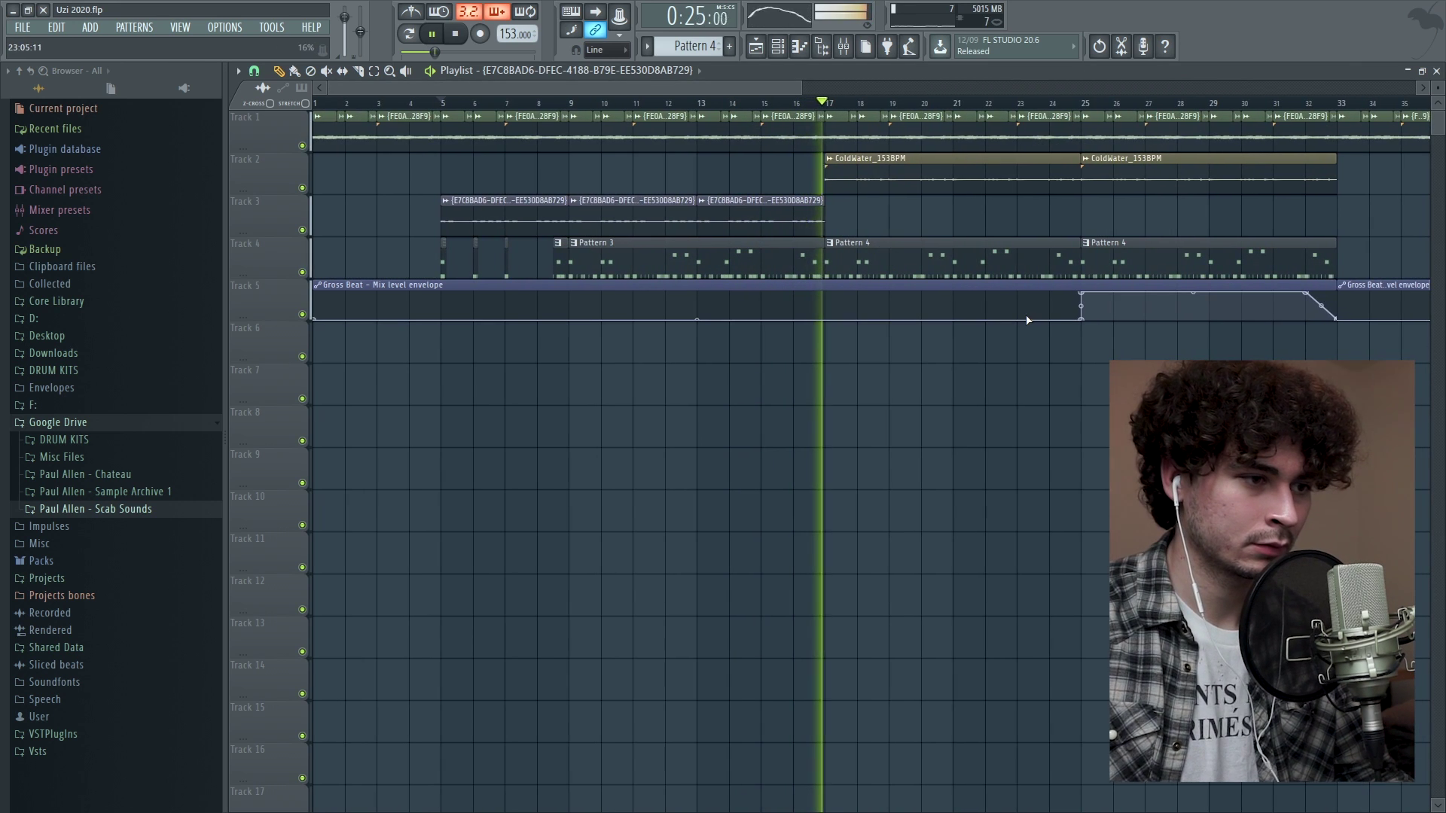
pyautogui.press('space')
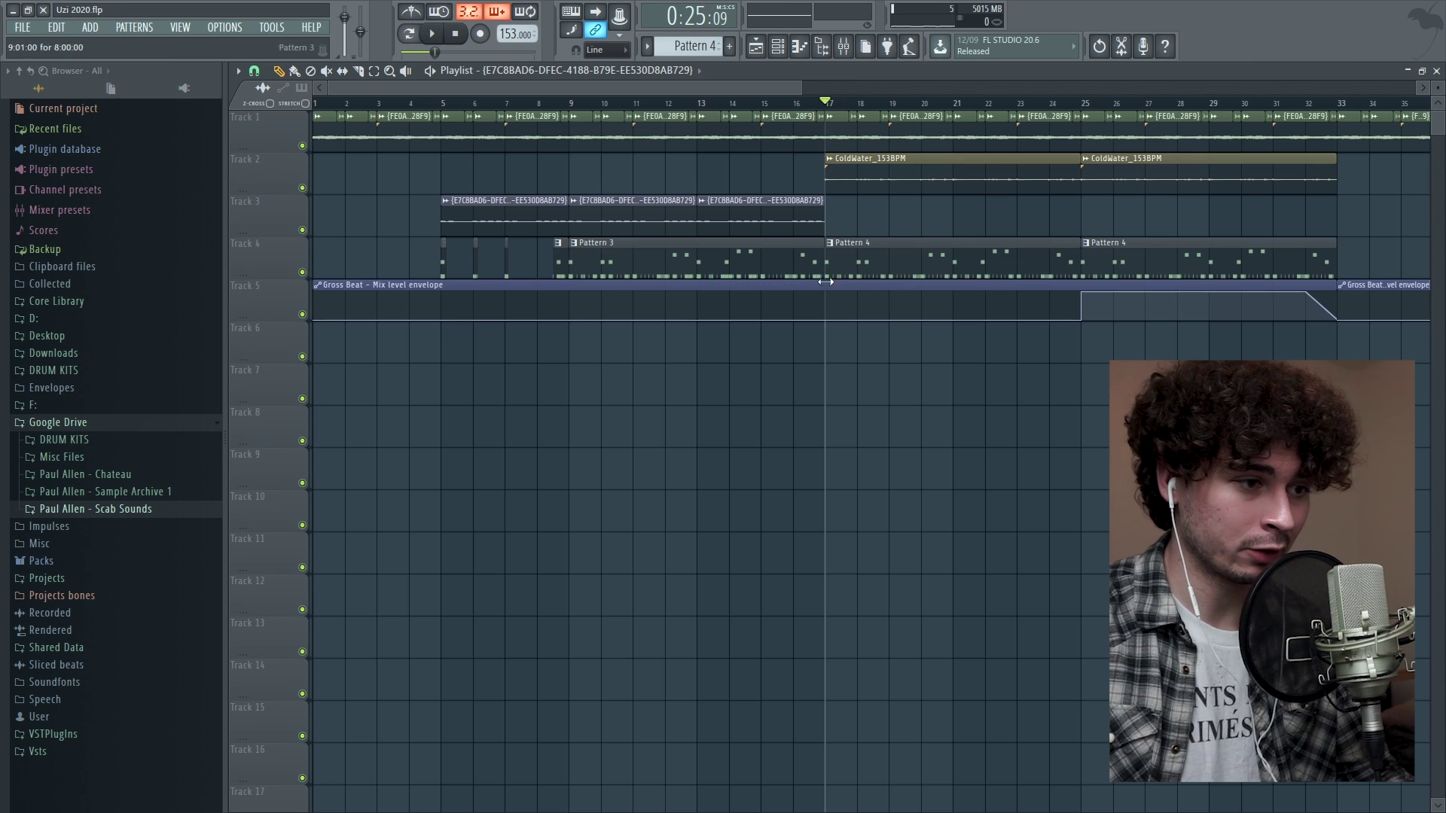
pyautogui.moveTo(827, 260); pyautogui.dragTo(968, 270)
pyautogui.press('space')
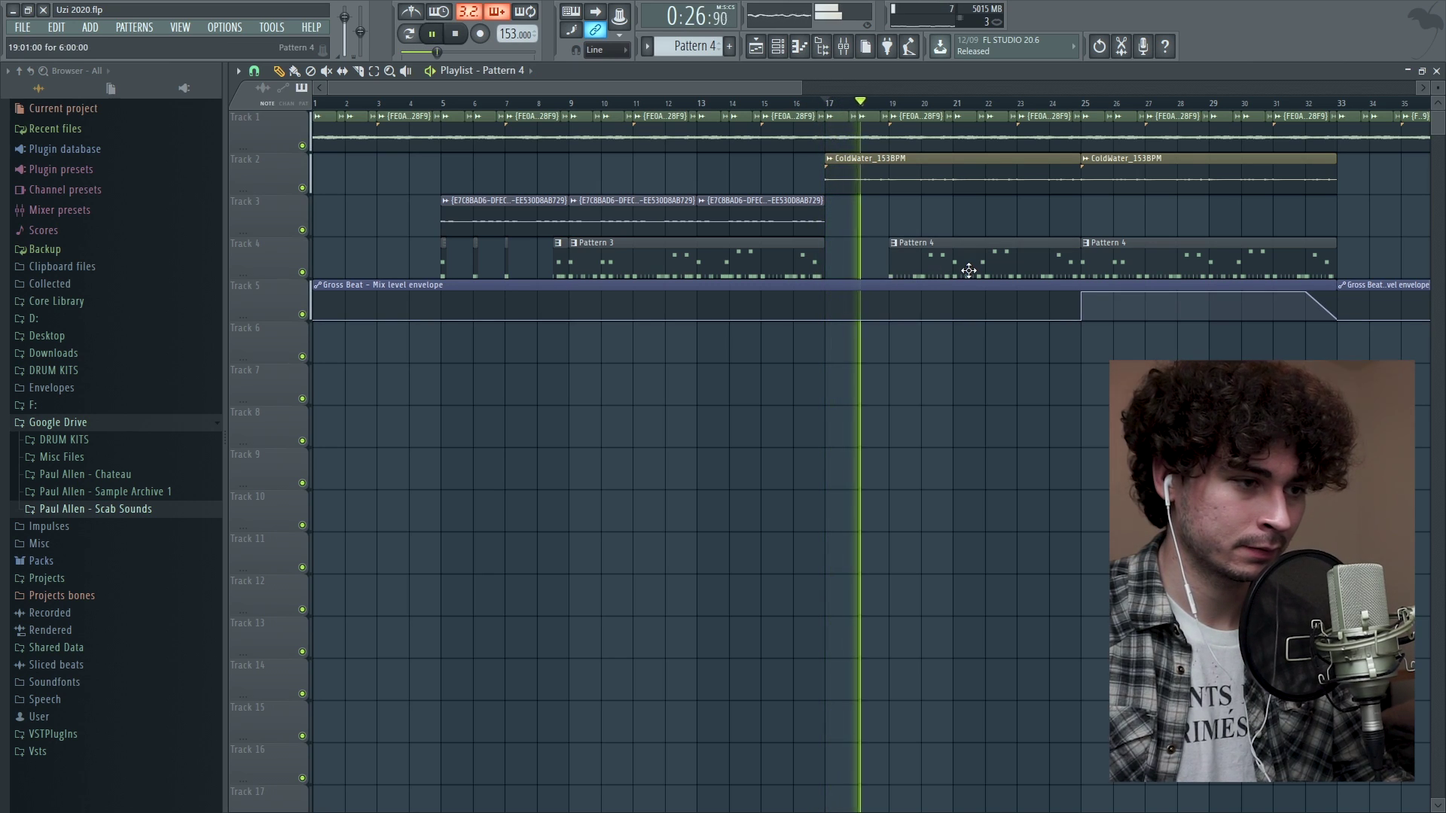